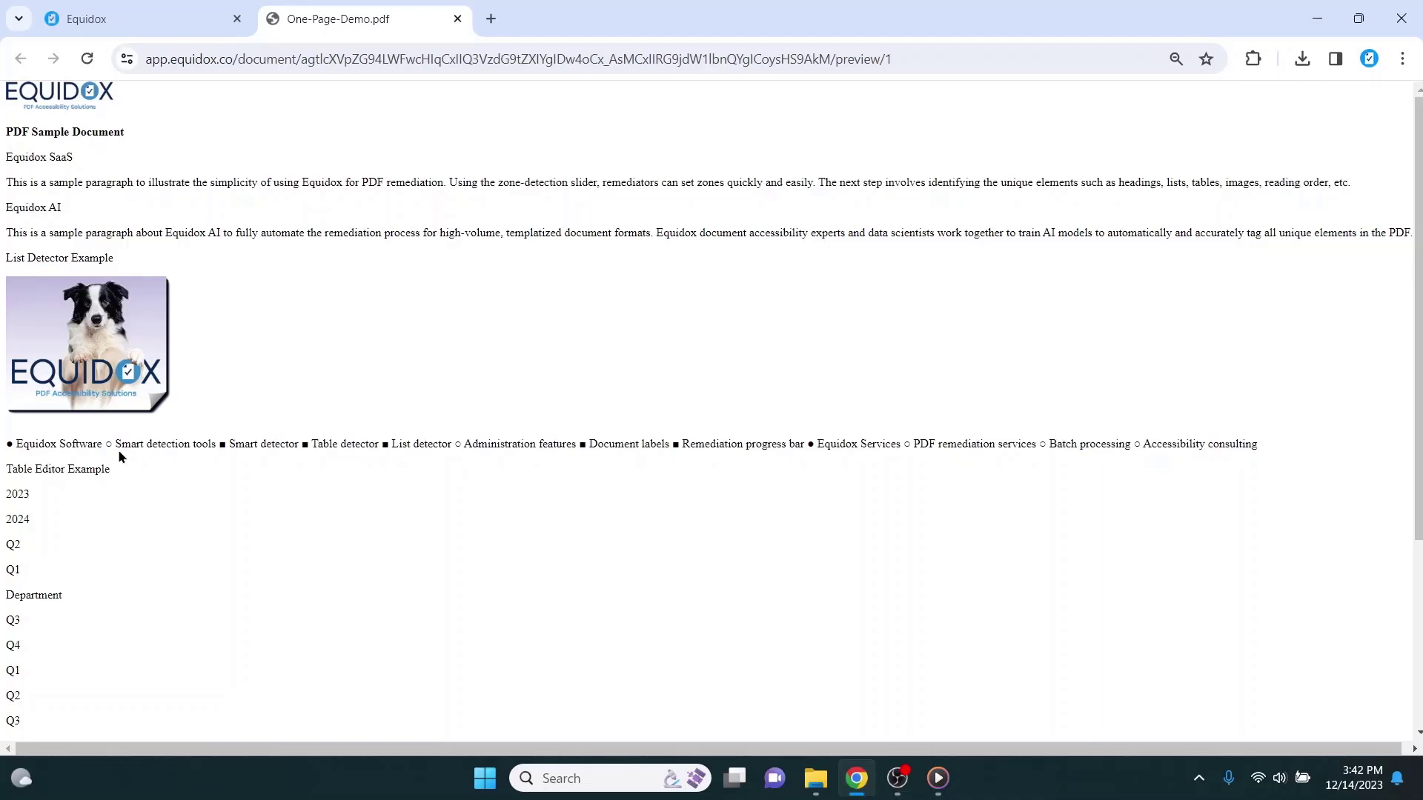
Return to the Remediation Page and tag the "PDF Sample Document" title zone as a level 1 heading
left_click(175, 25)
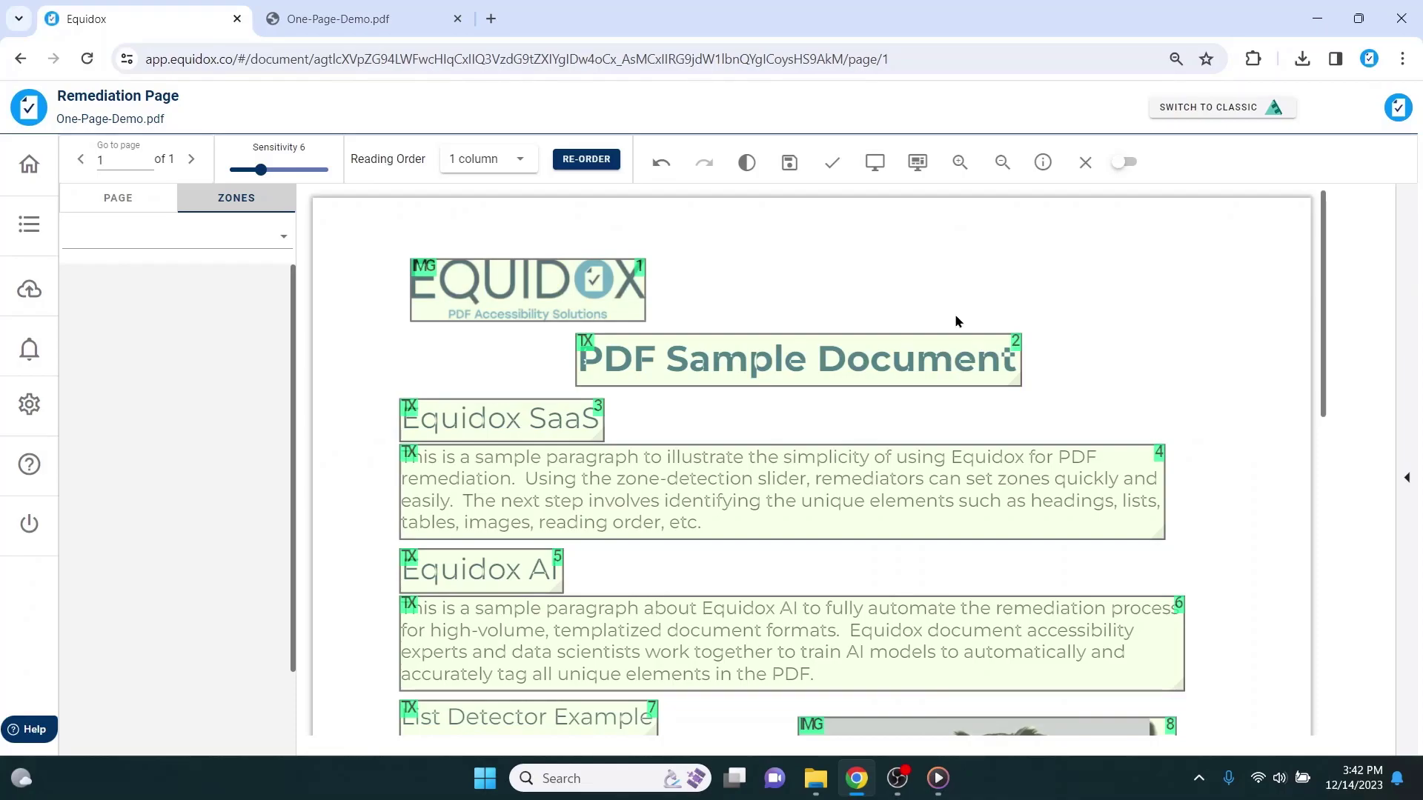
left_click(909, 363)
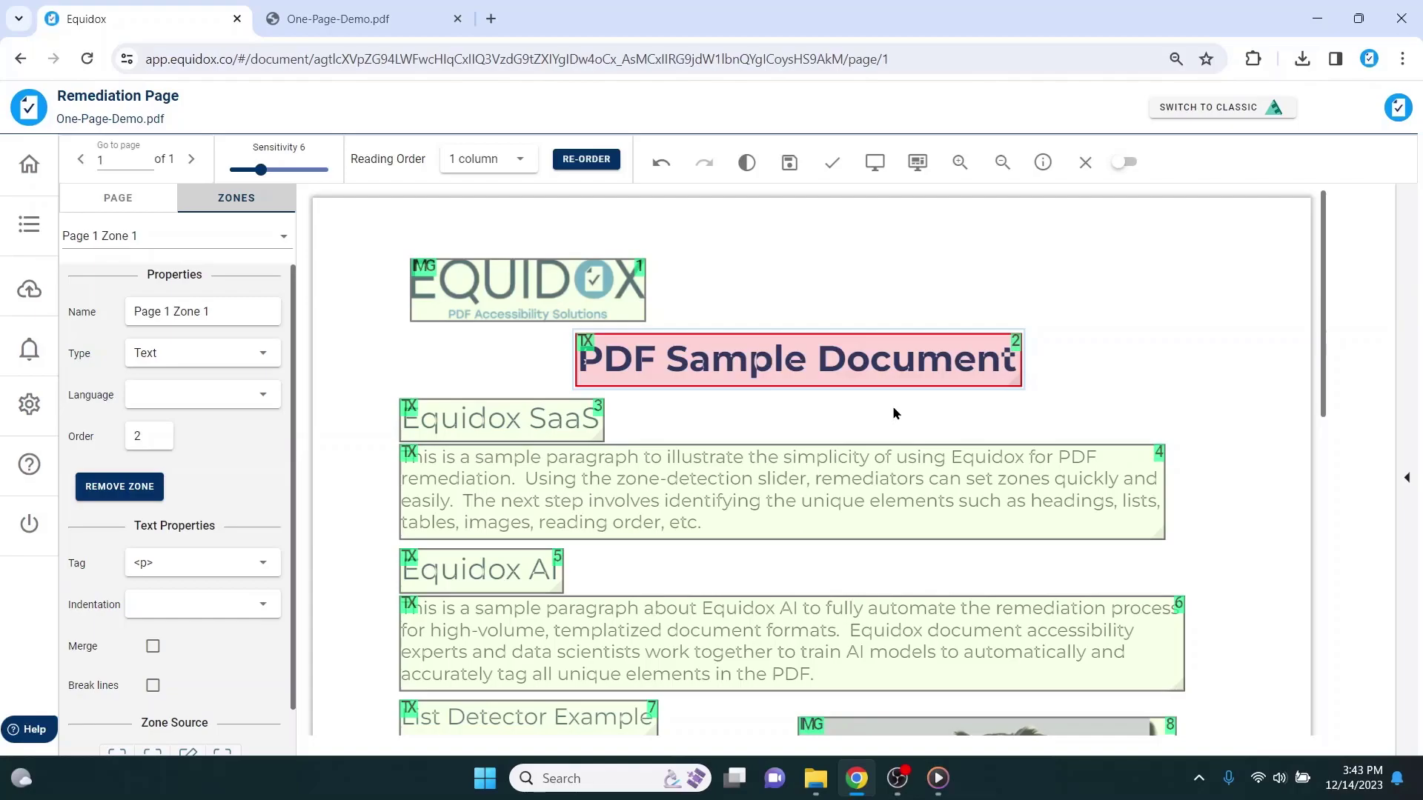
left_click(265, 357)
scroll(231, 412, "down", 1)
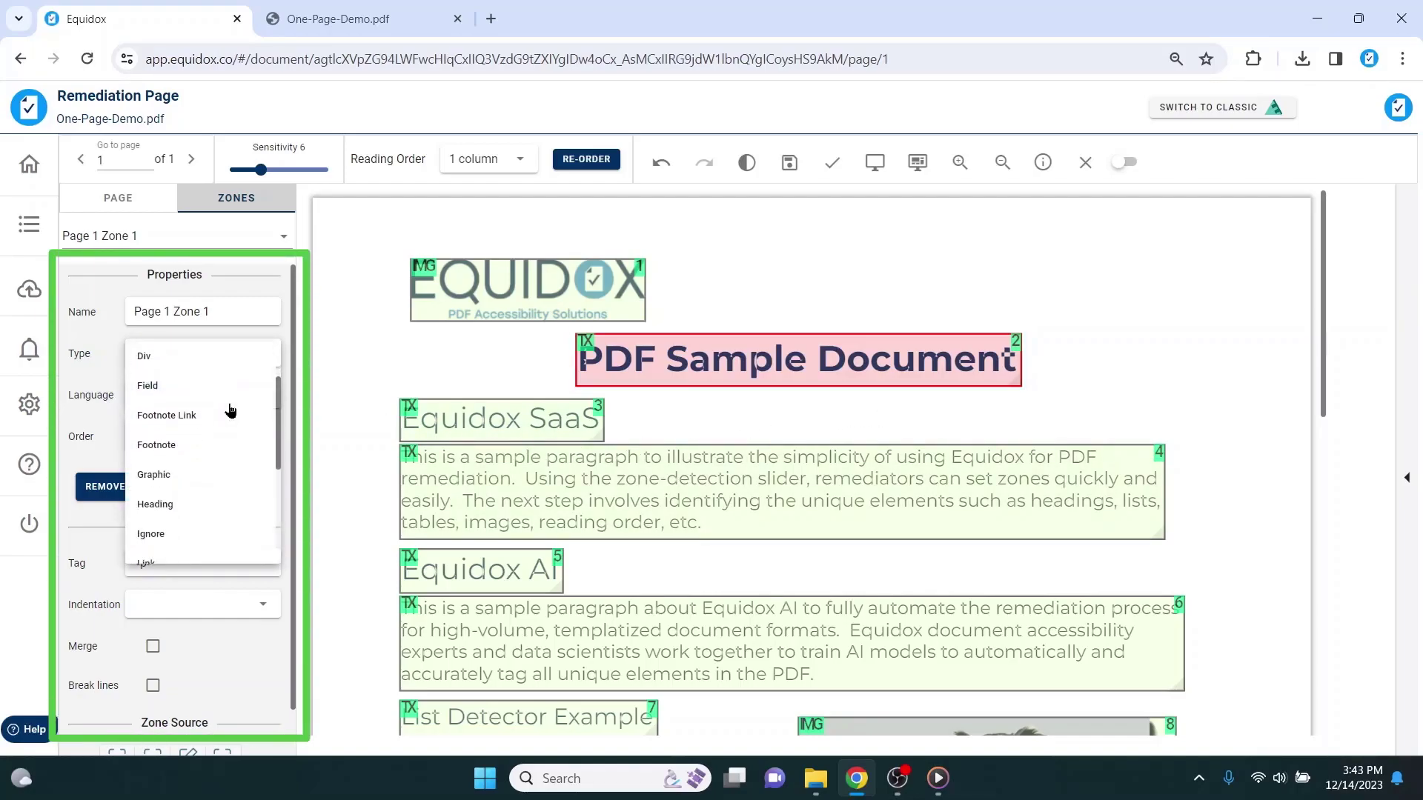
scroll(218, 410, "down", 1)
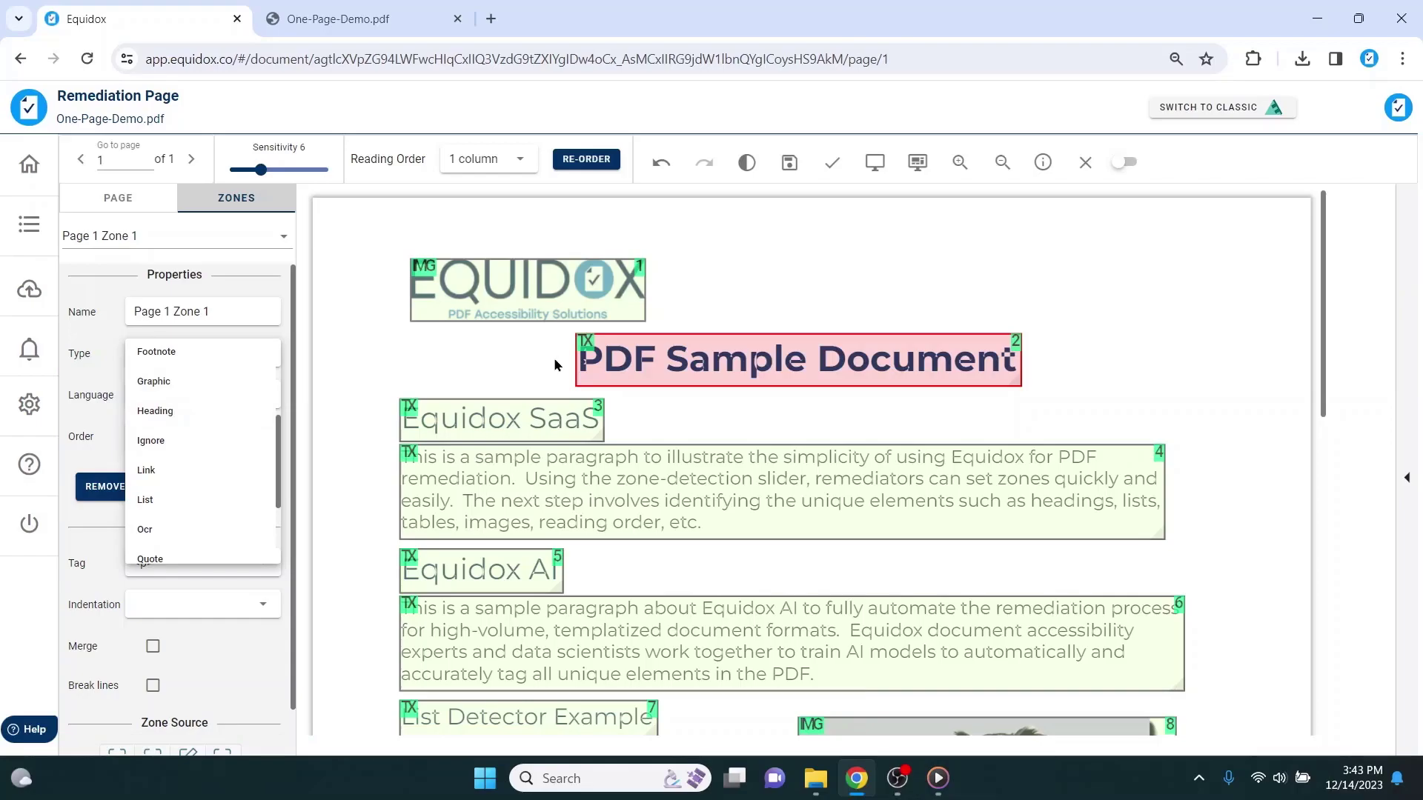
left_click(583, 342)
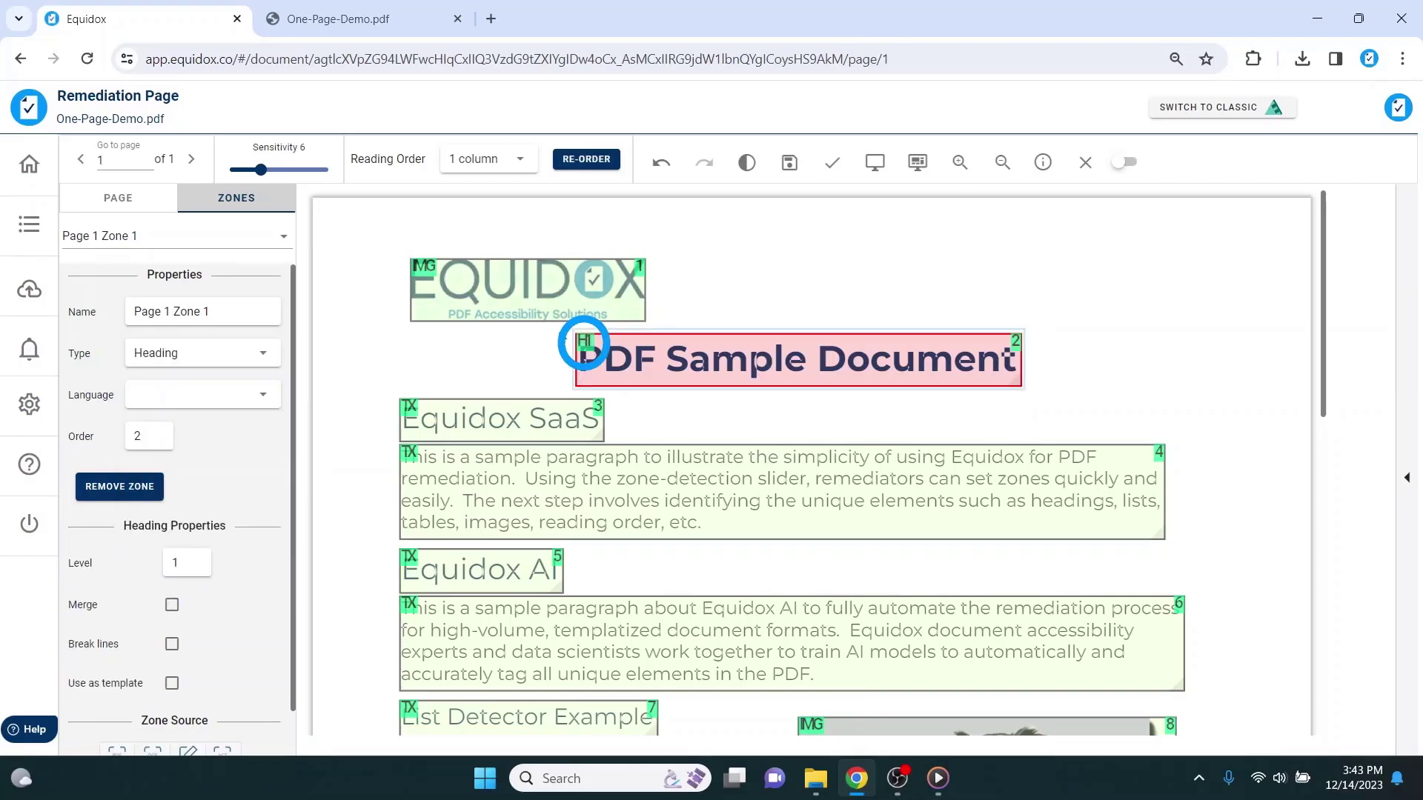
Tag the "Equidox SaaS" and "Equidox AI" zones as level 2 headings
left_click(573, 429)
key("2")
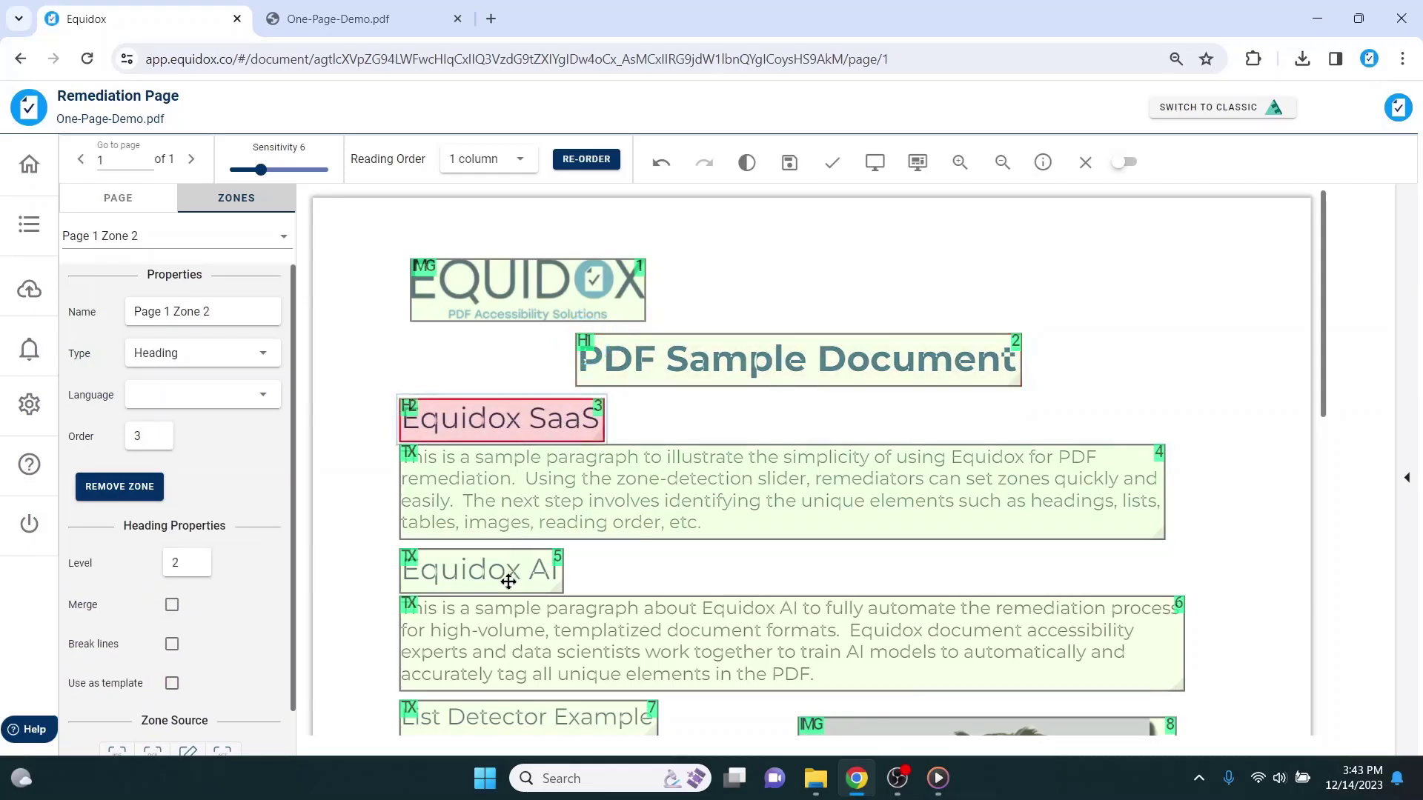
left_click(509, 581)
key("2")
Tag the "List Detector Example" and "Table Editor Example" zones as level 3 headings
scroll(509, 580, "down", 3)
left_click(509, 456)
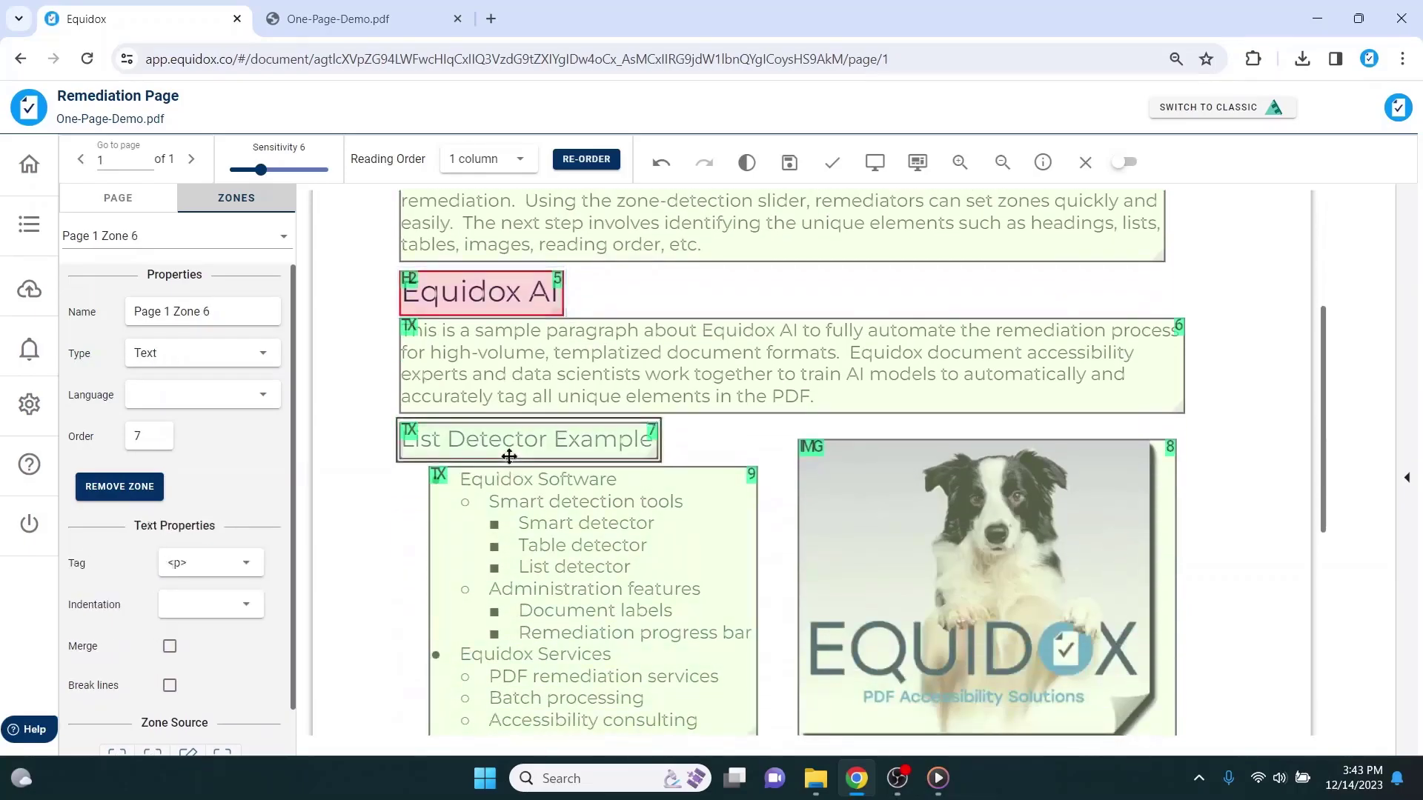
key("3")
scroll(509, 457, "down", 5)
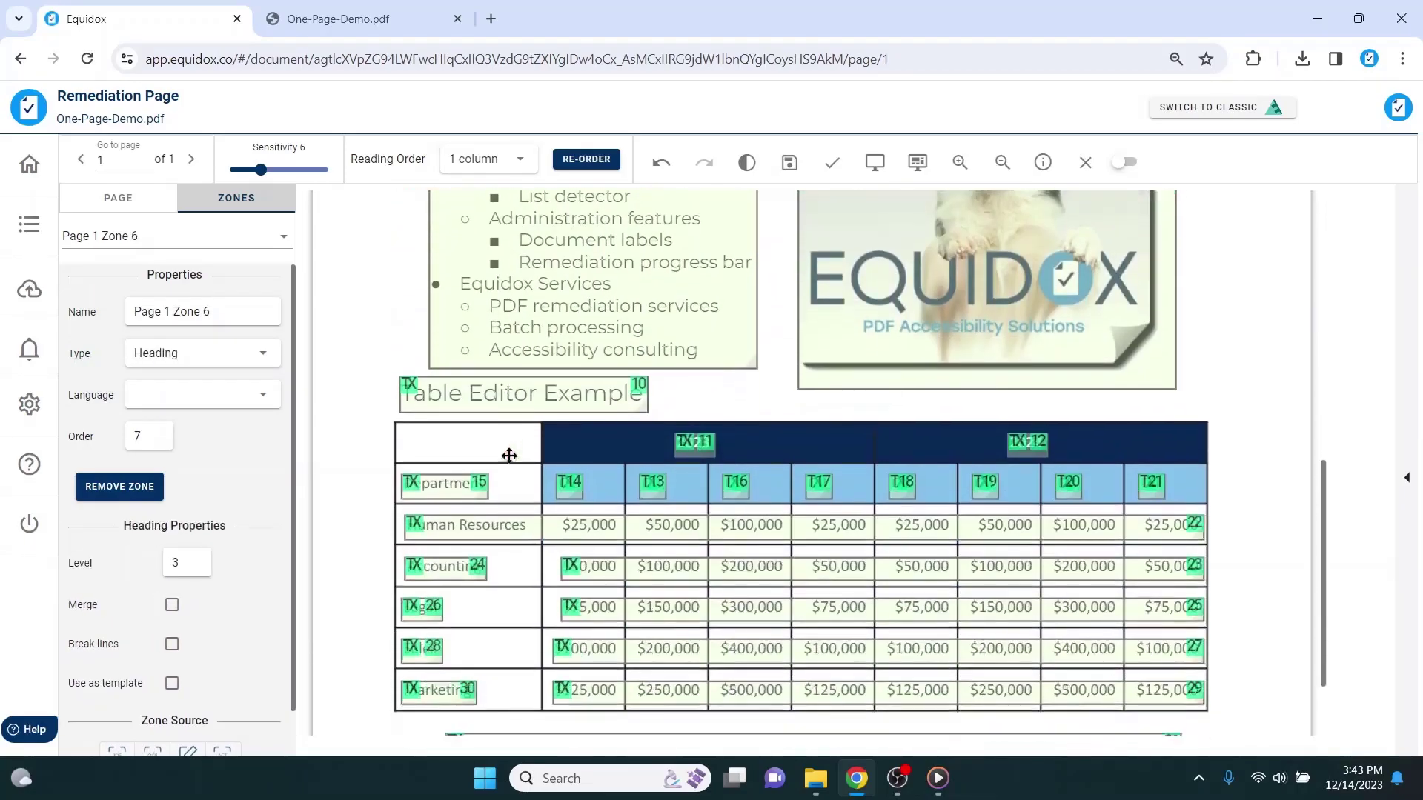
left_click(525, 400)
key("3")
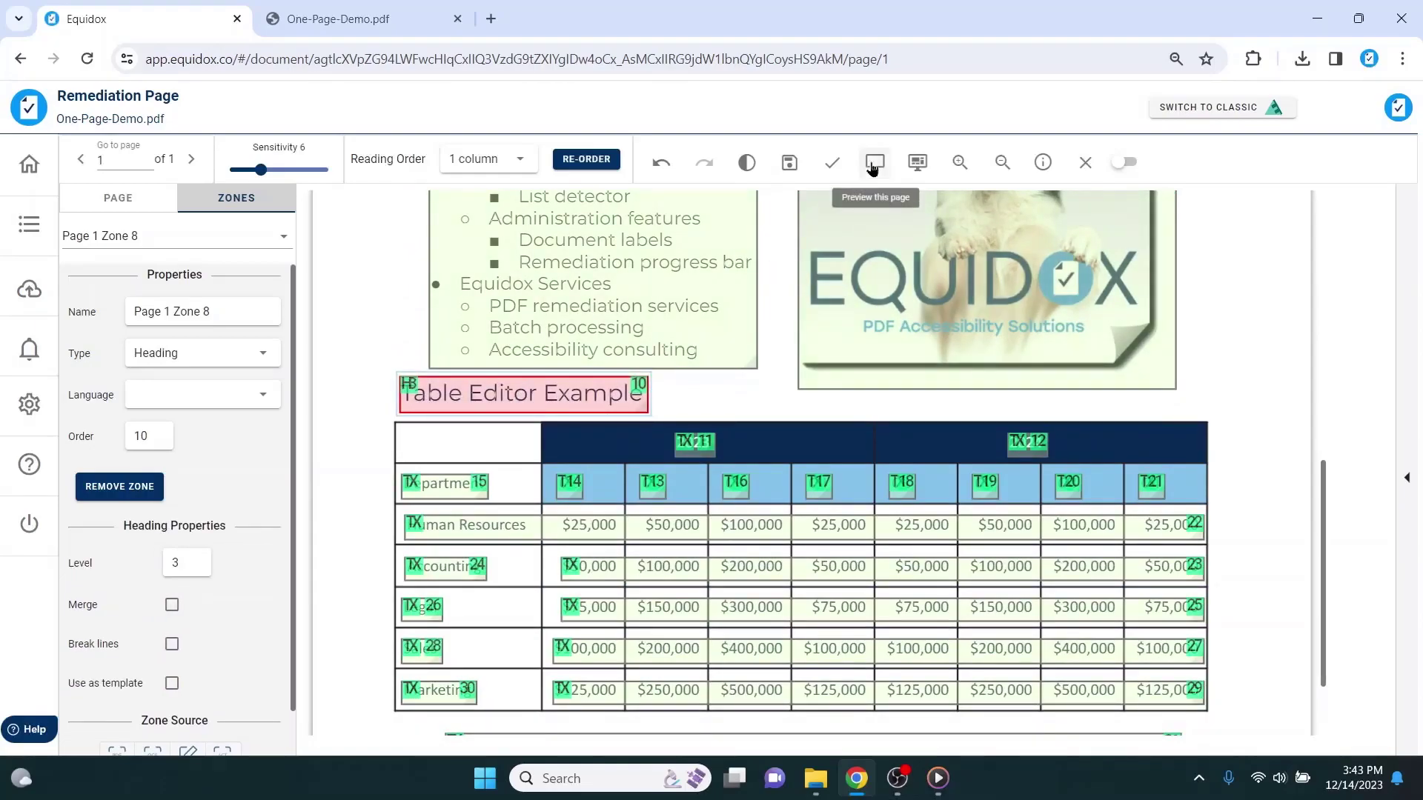
Preview the page and examine how each heading and the bulleted list text are rendered
left_click(873, 166)
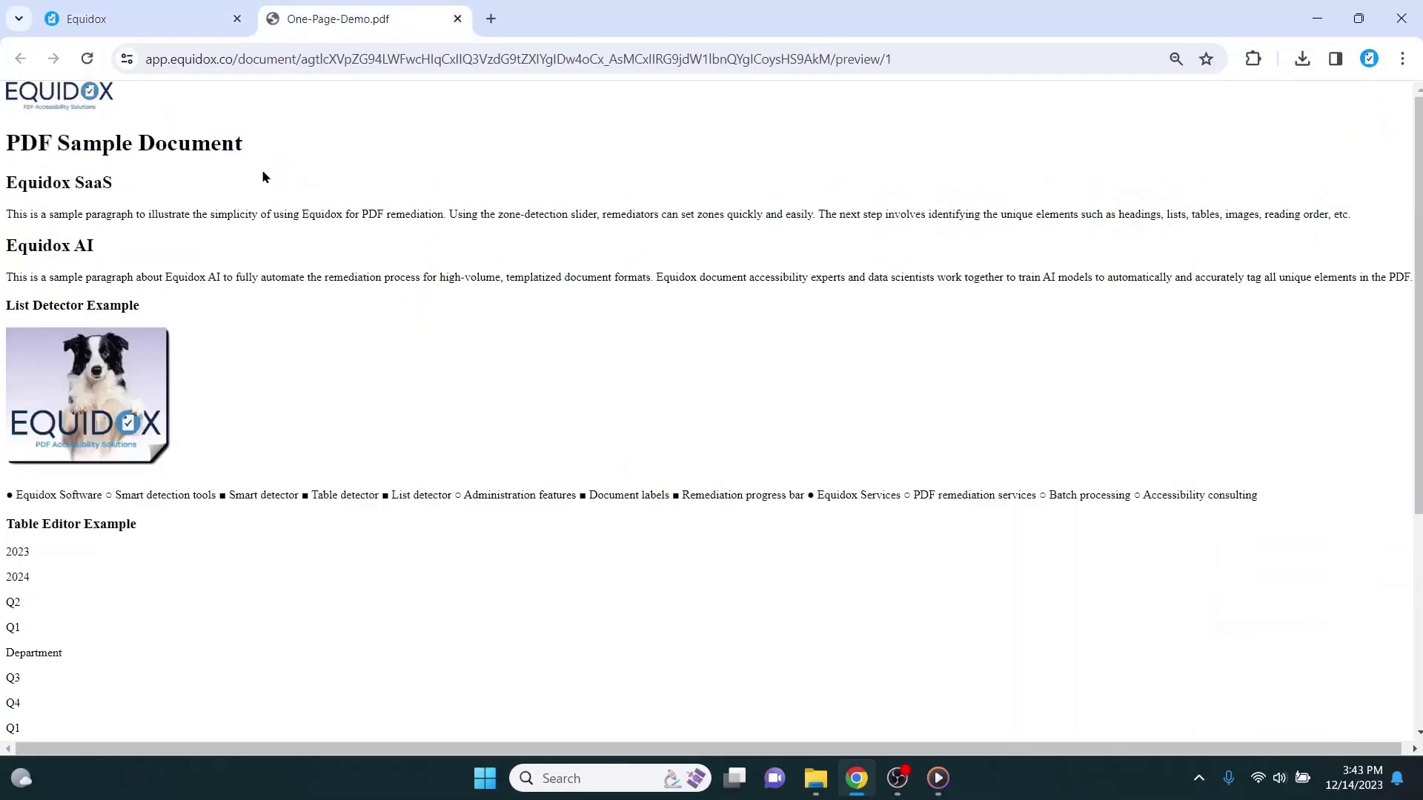
triple_click(196, 146)
triple_click(96, 182)
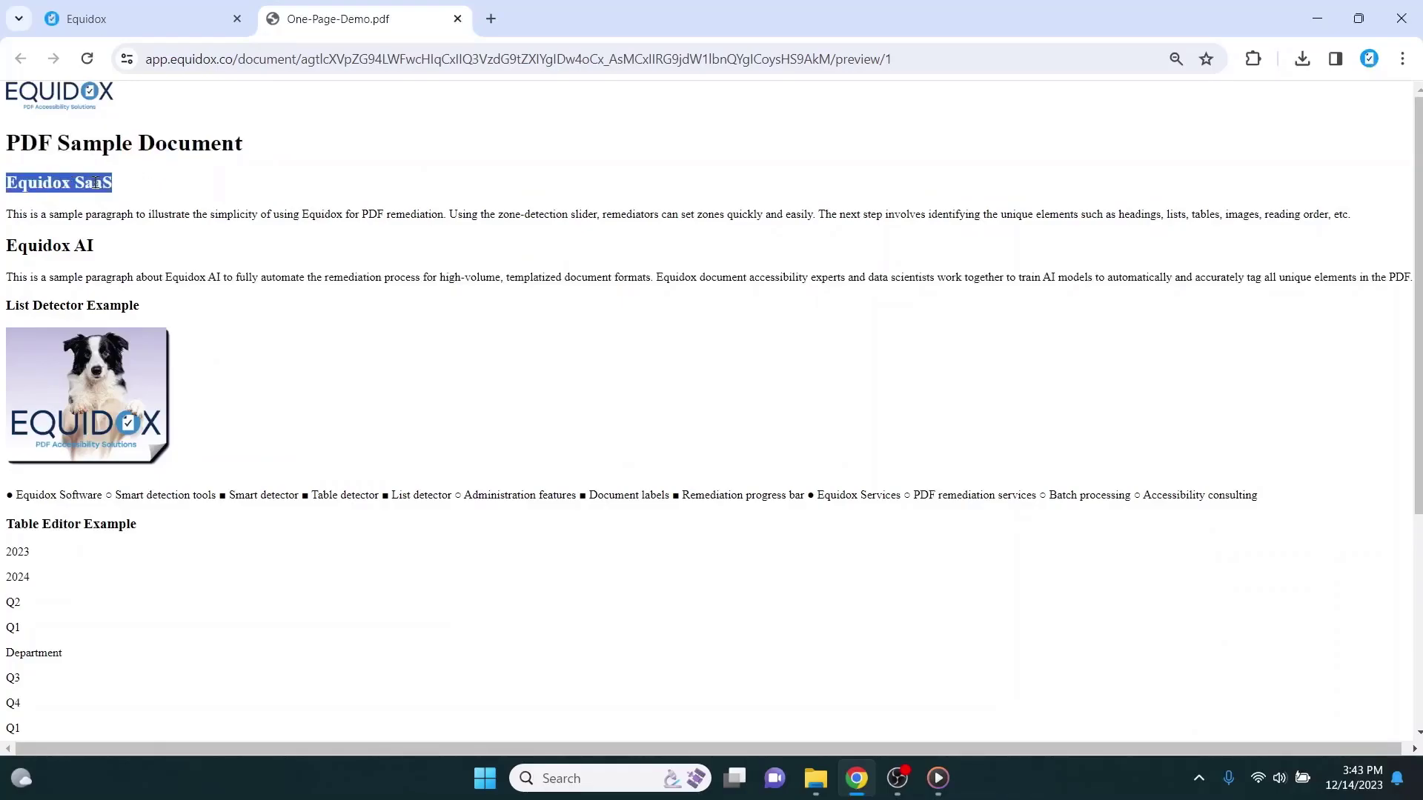
triple_click(55, 248)
triple_click(59, 305)
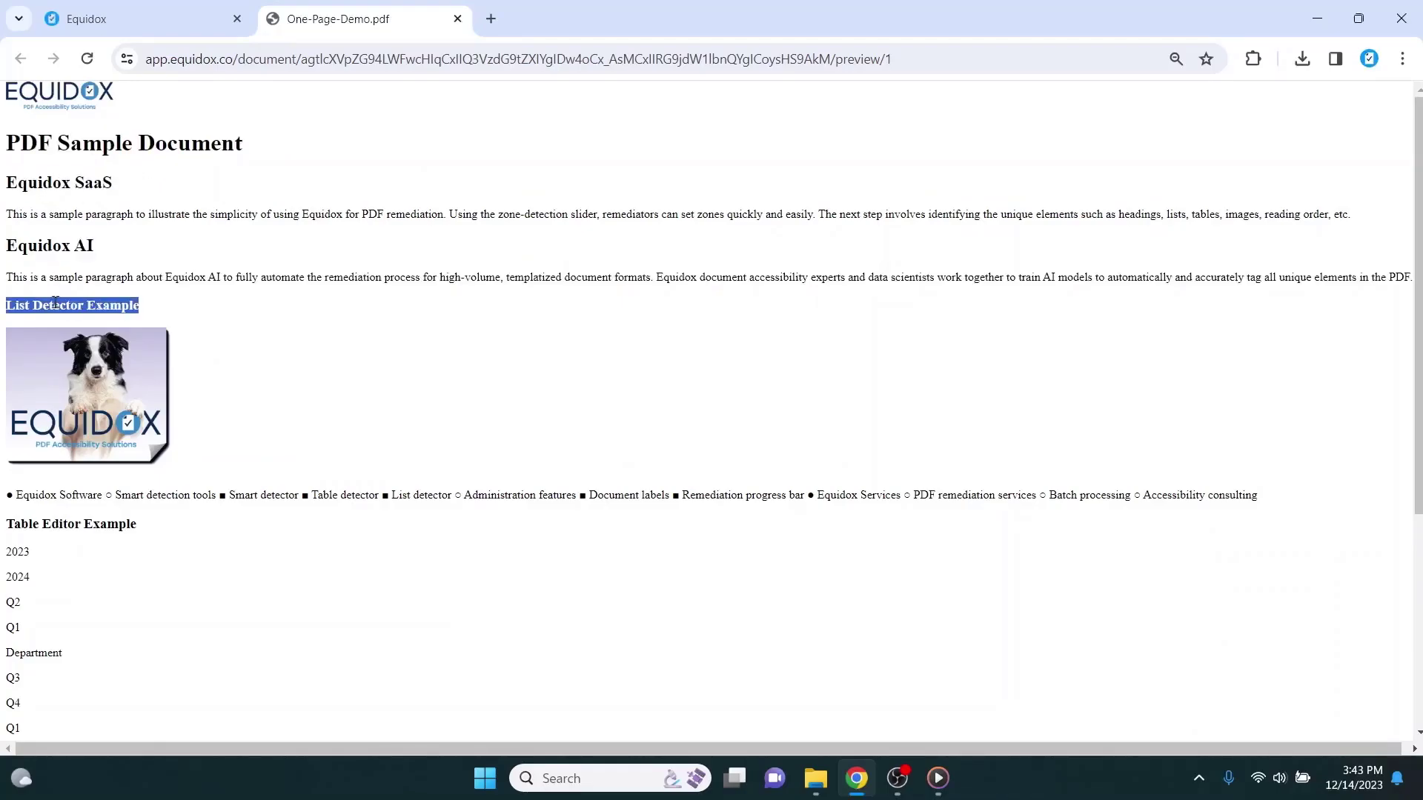
double_click(63, 525)
left_click(63, 522)
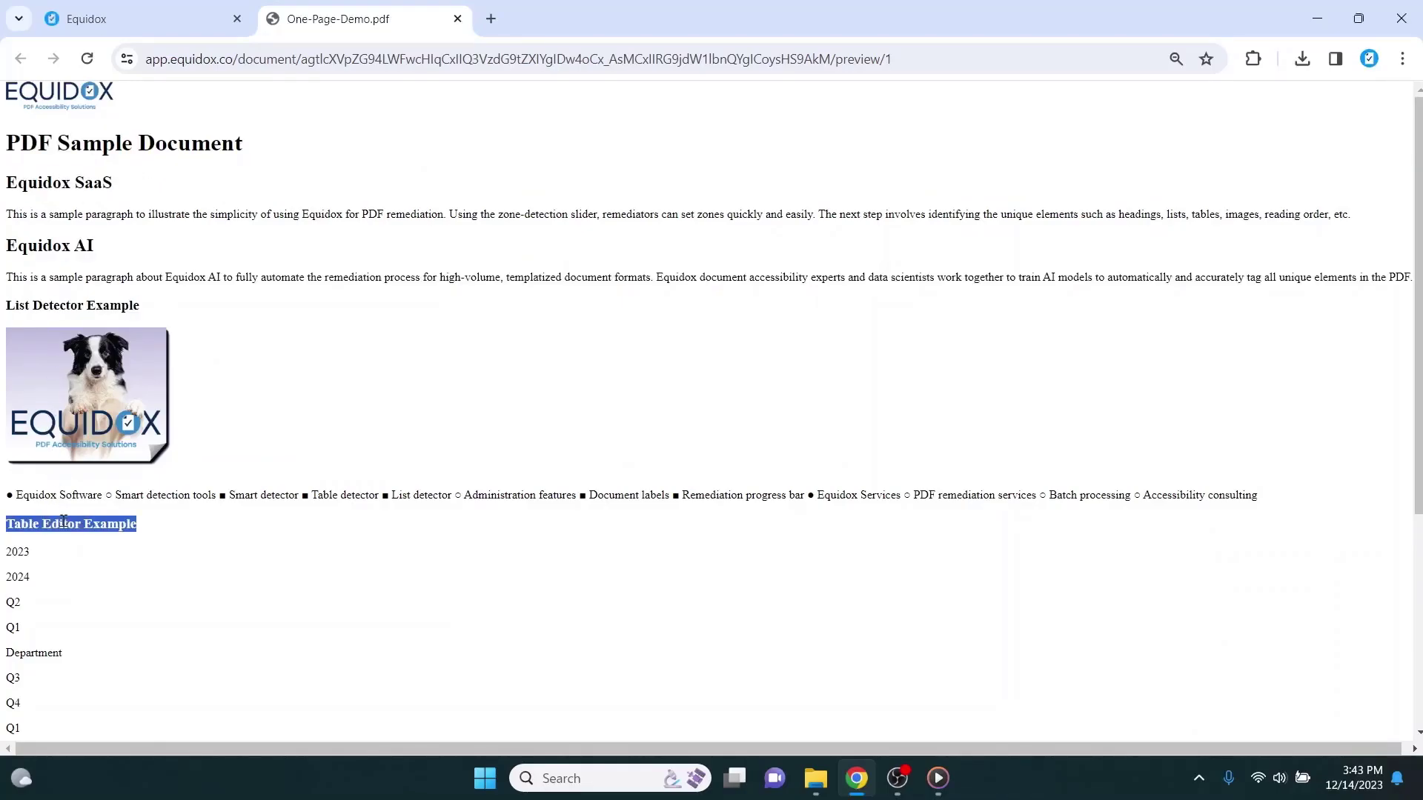
triple_click(204, 495)
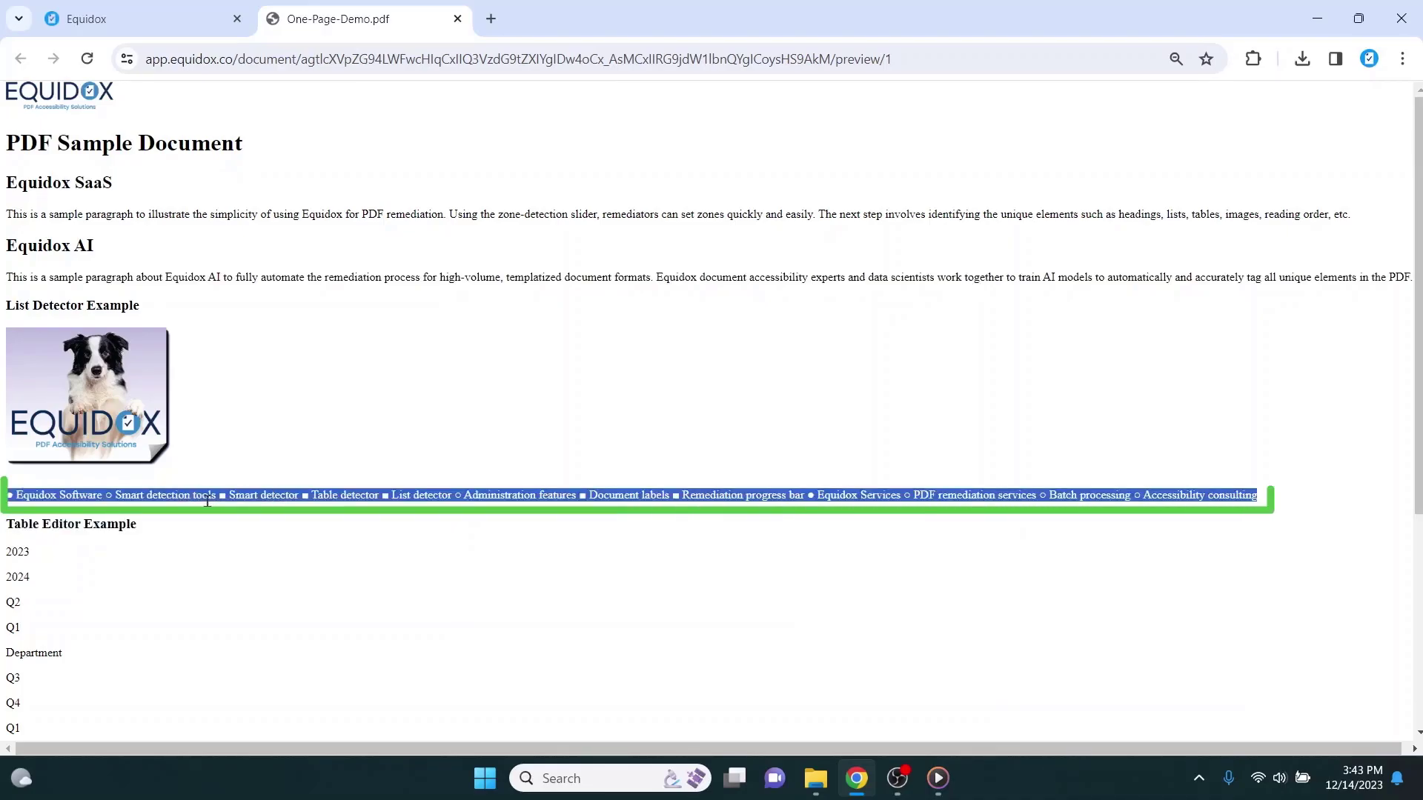
left_click(266, 561)
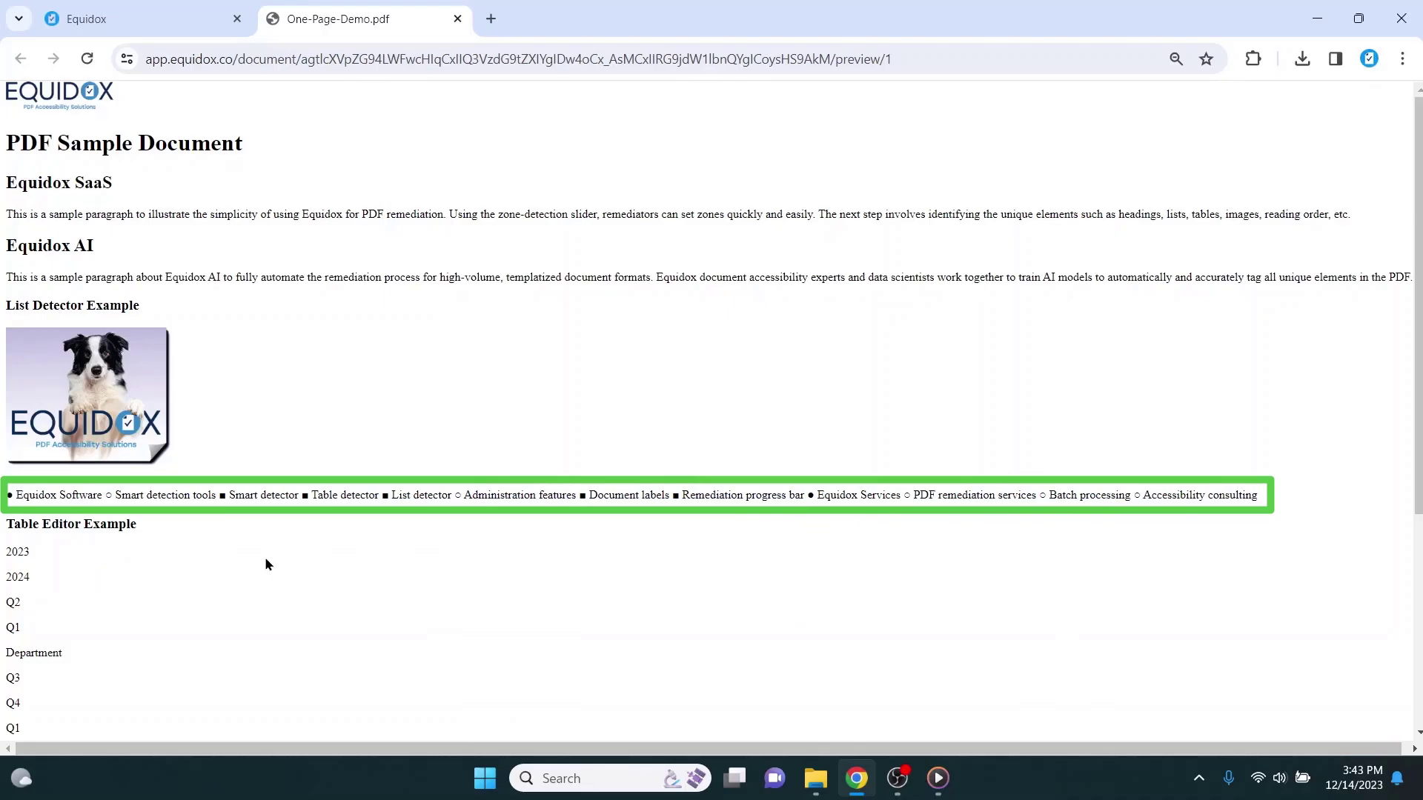
Back on the Remediation Page, convert the bulleted text zone to a list and set its list detector sensitivity to 2
left_click(183, 18)
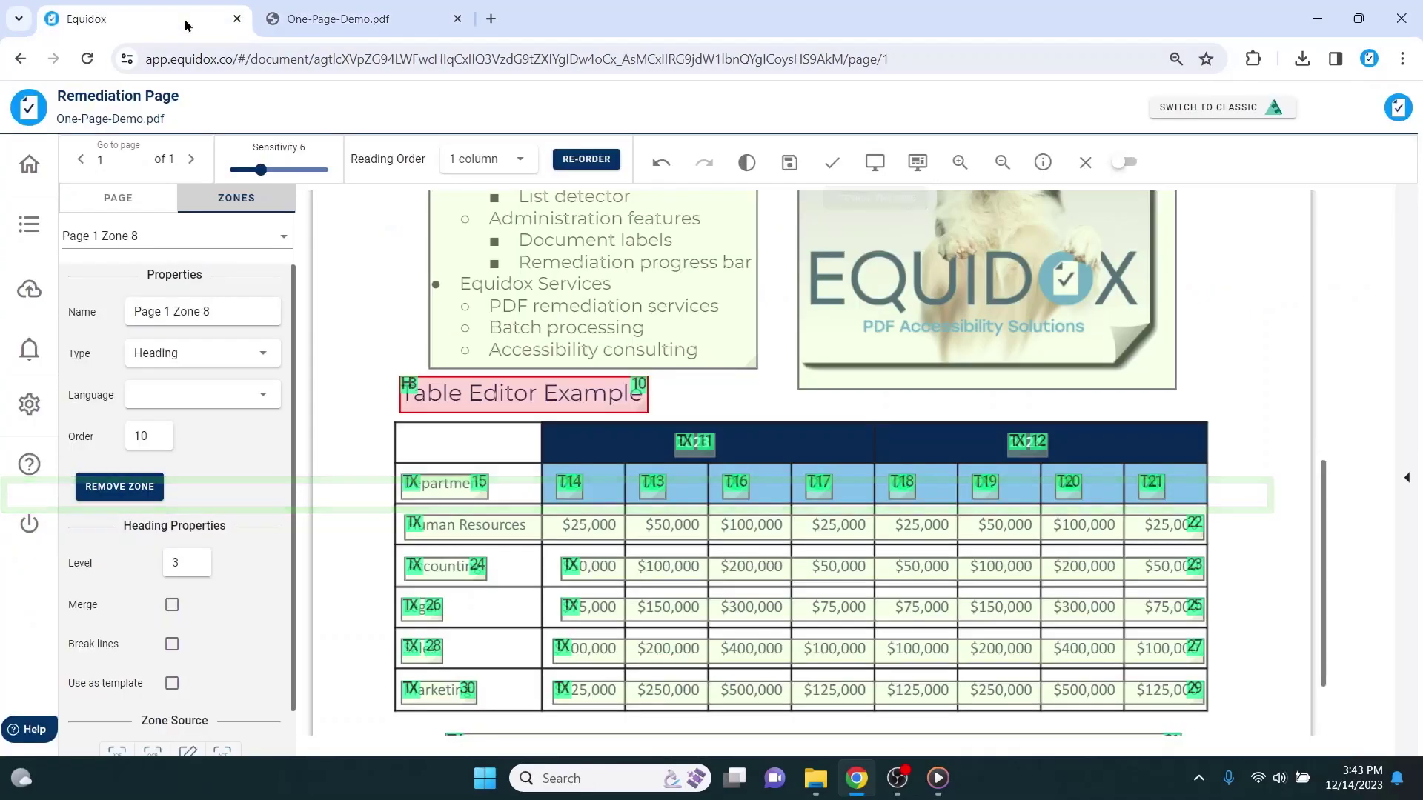
scroll(400, 329, "up", 4)
left_click(445, 458)
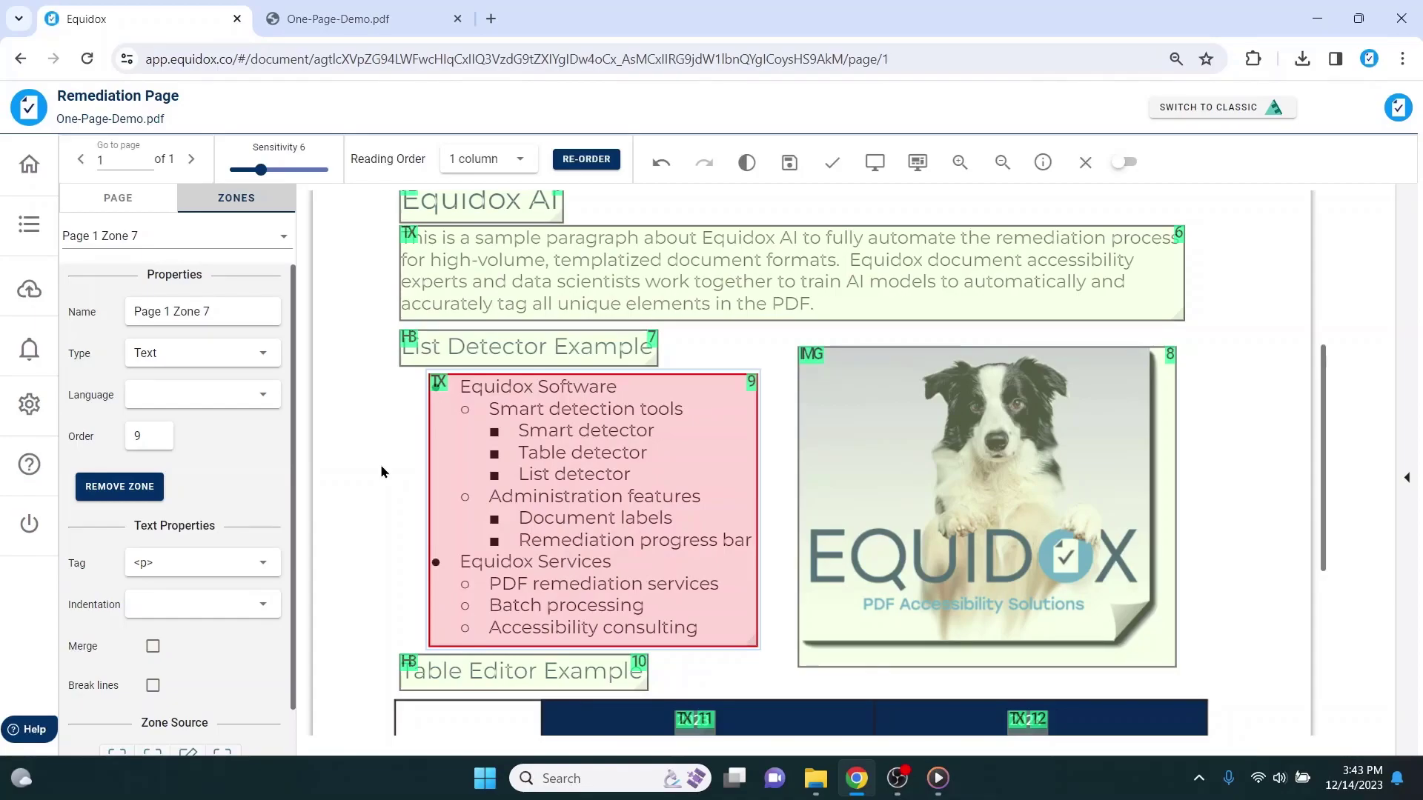
key("l")
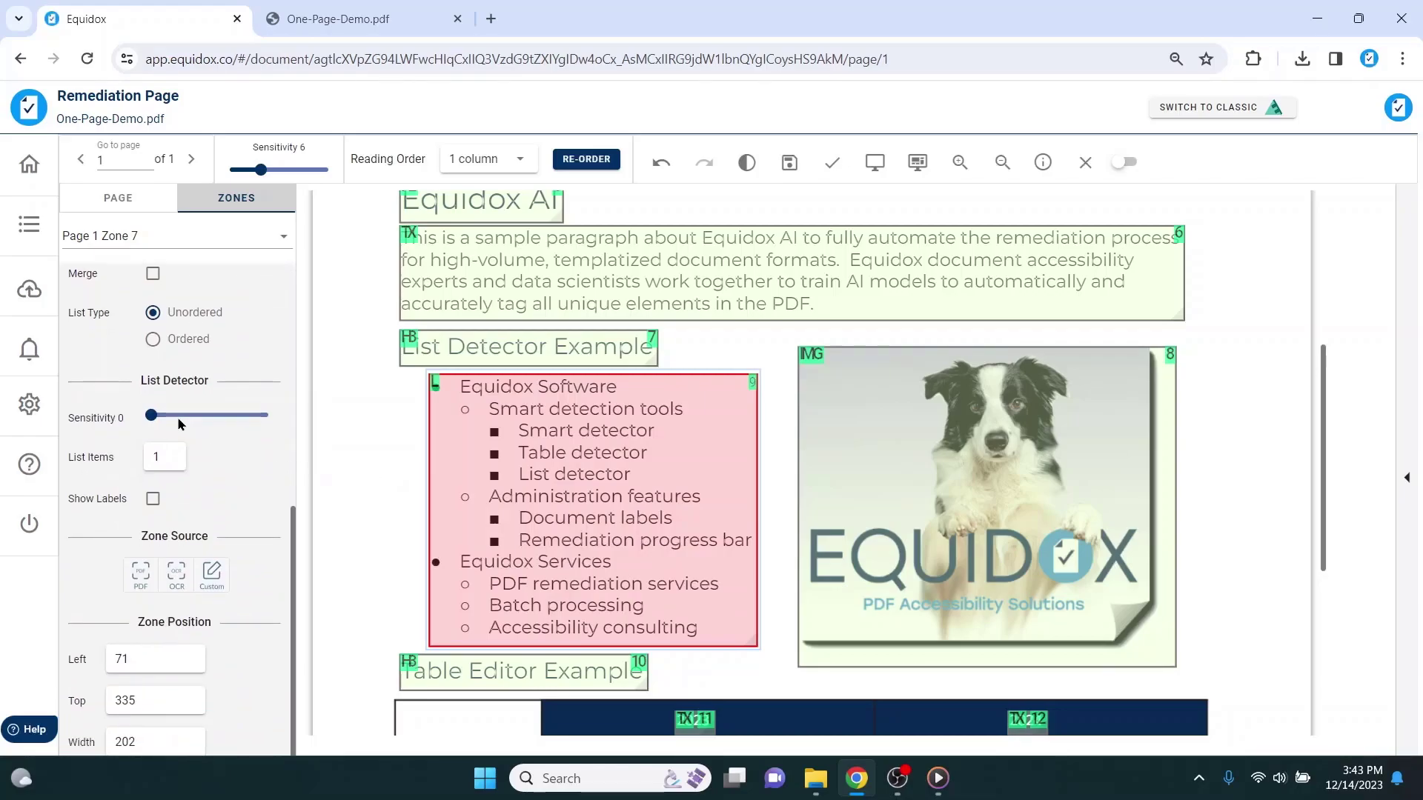
left_click_drag(157, 419, 192, 430)
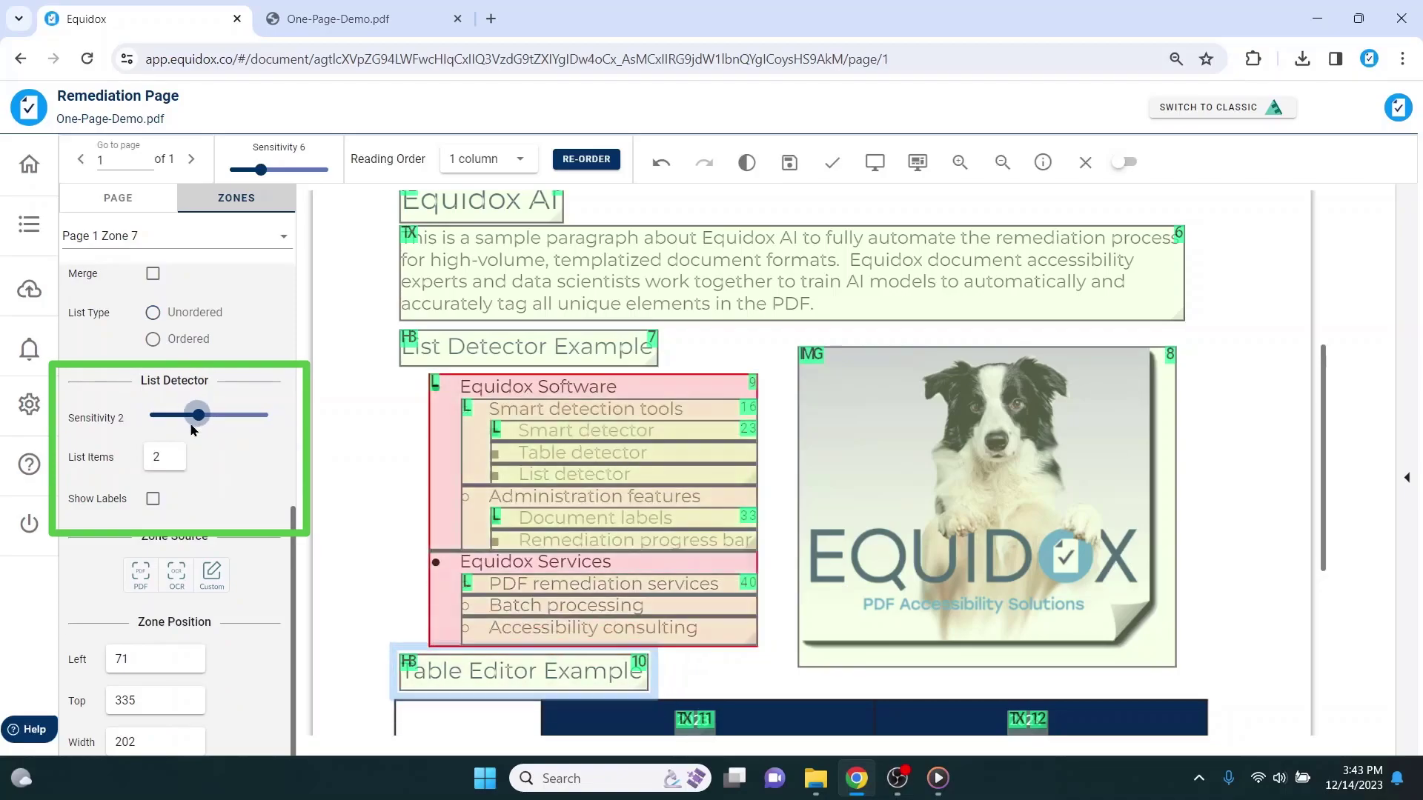
Inspect the nesting of the detected list by selecting the outer list and its sublists down to "Smart detector"
left_click(455, 464)
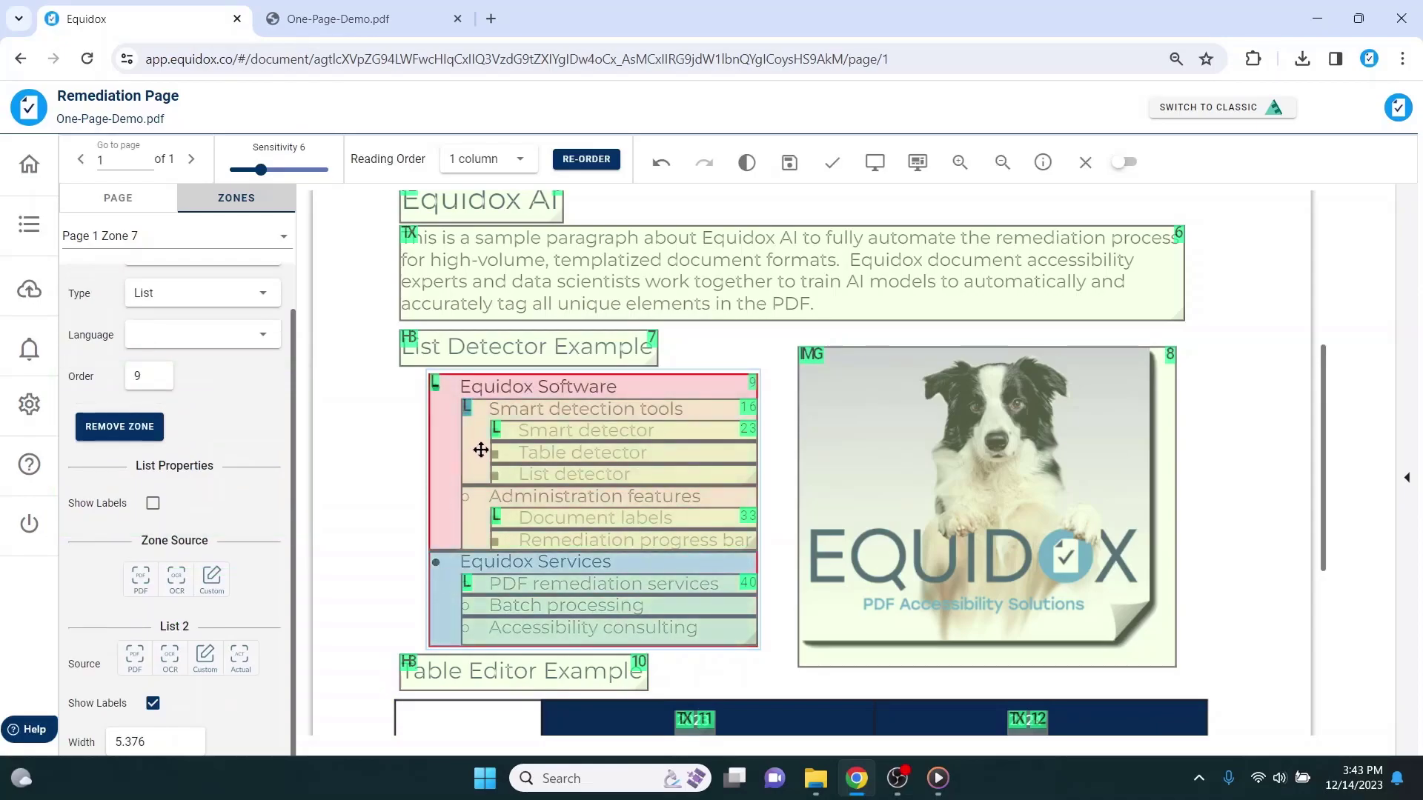
left_click(481, 450)
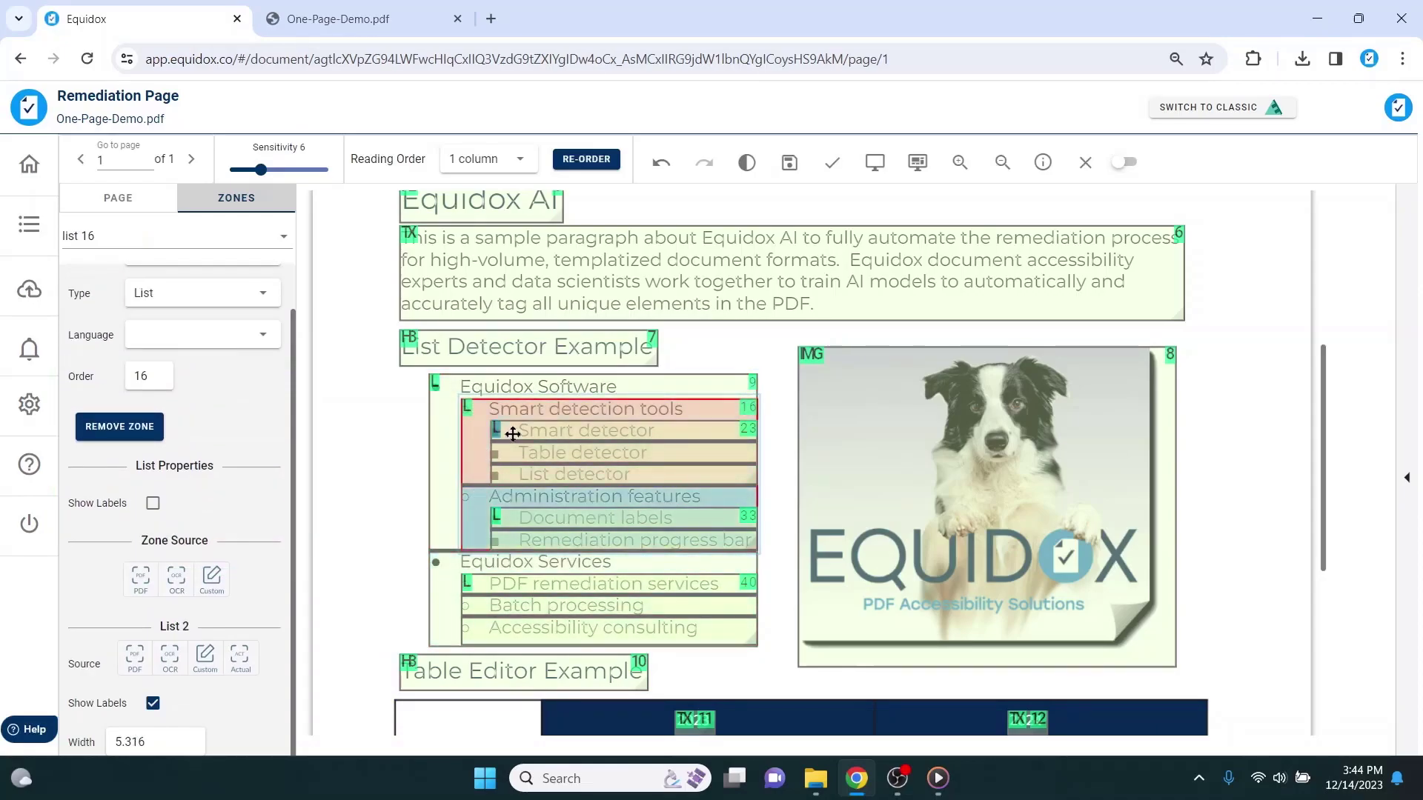
left_click(513, 434)
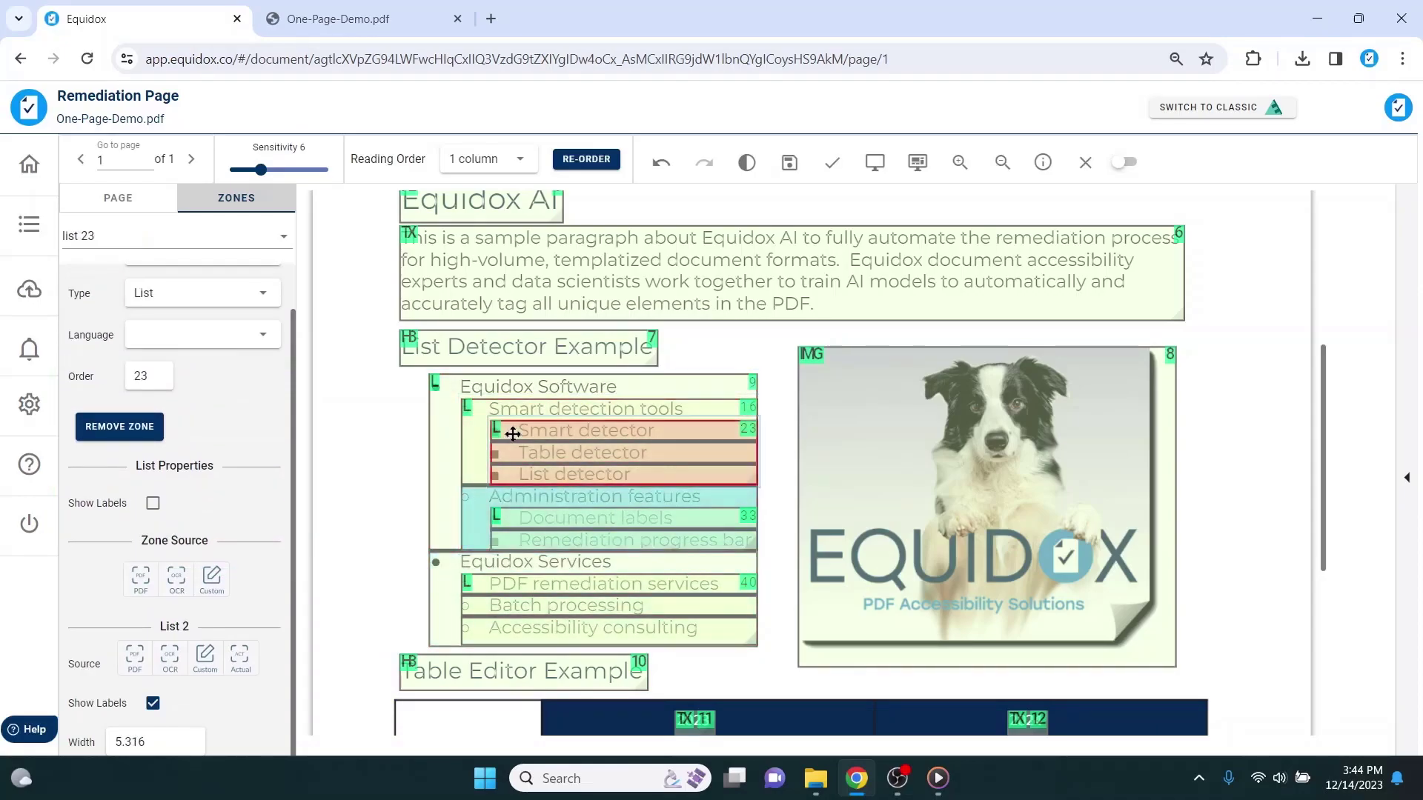
Preview the page again and examine the structure of the bulleted list and the content under "Table Editor Example"
left_click(876, 165)
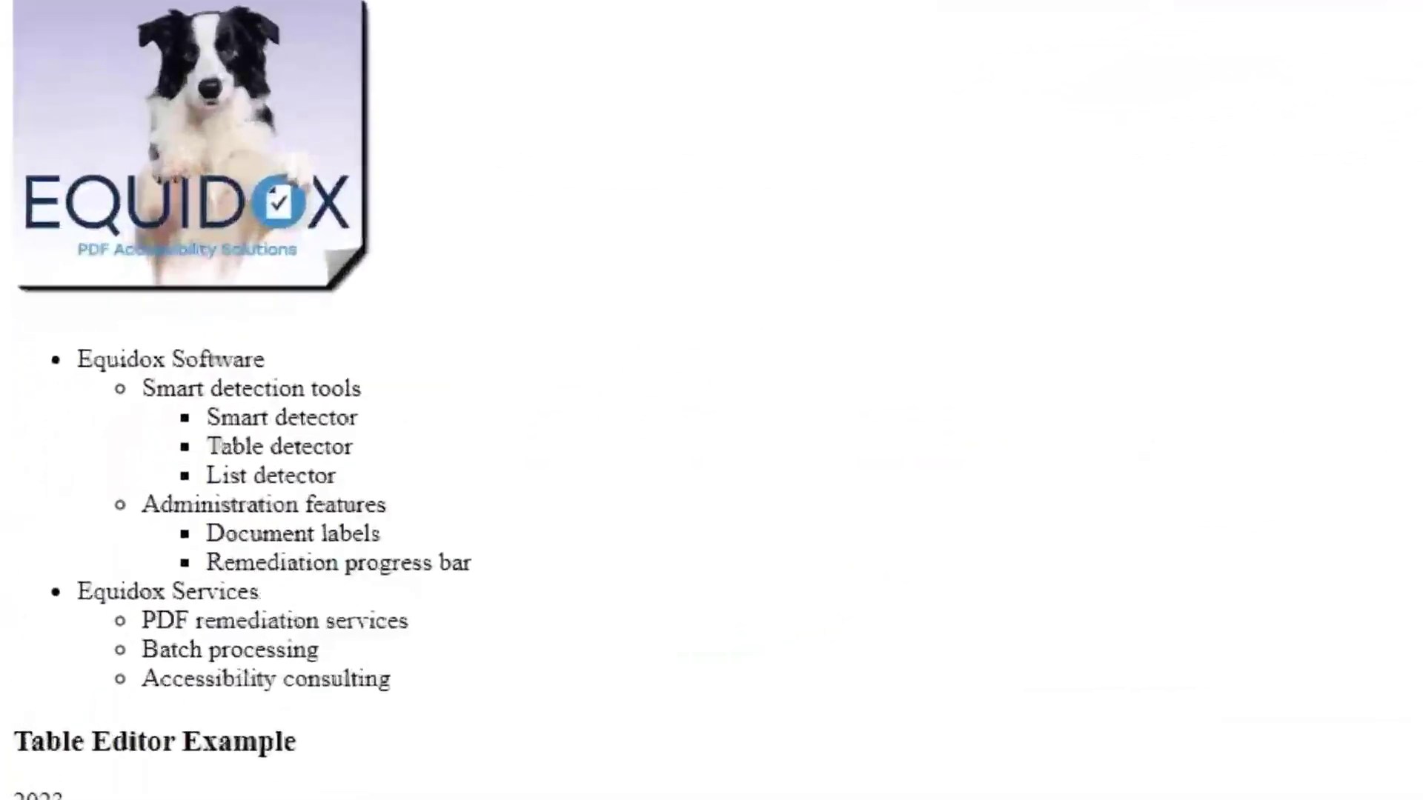
scroll(473, 181, "down", 3)
left_click_drag(79, 159, 453, 477)
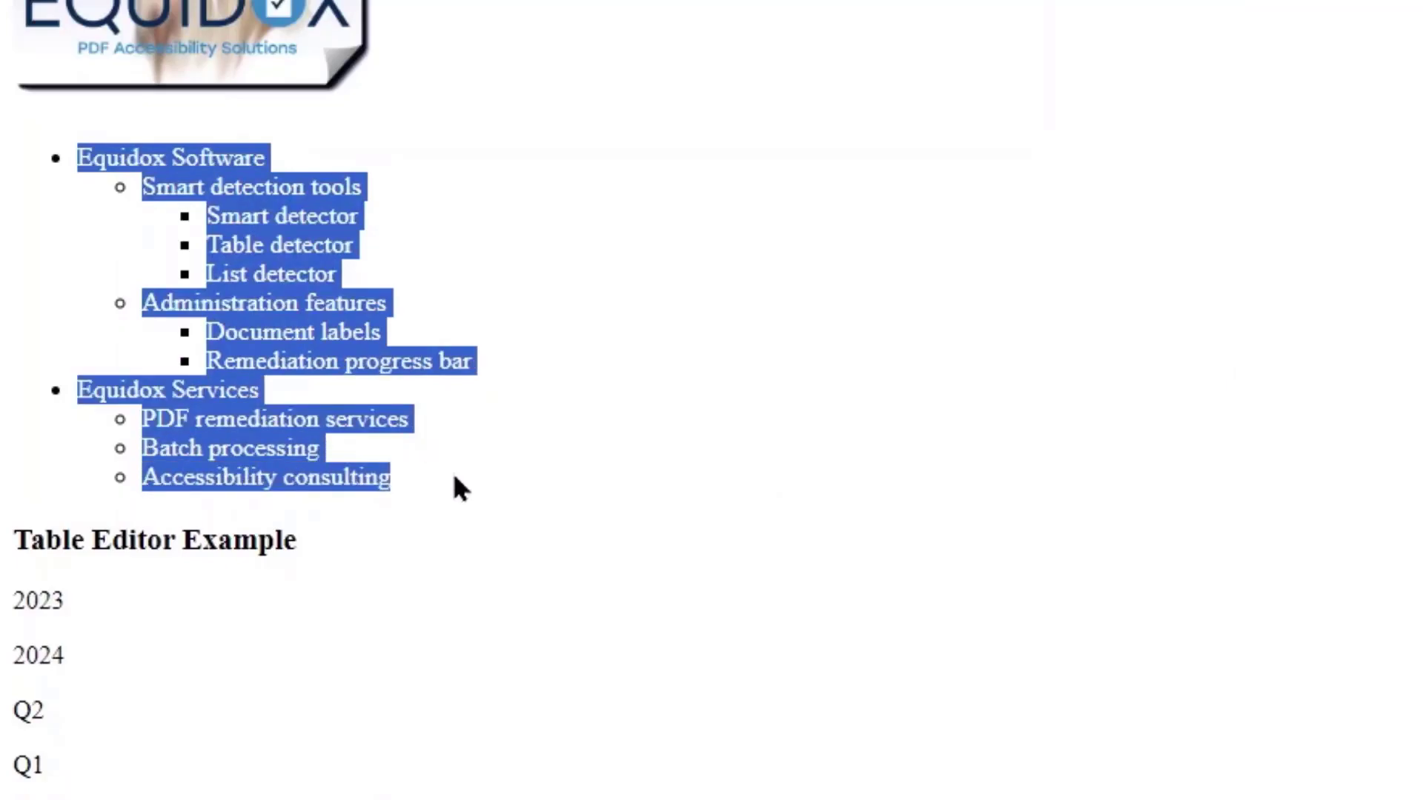
left_click(507, 503)
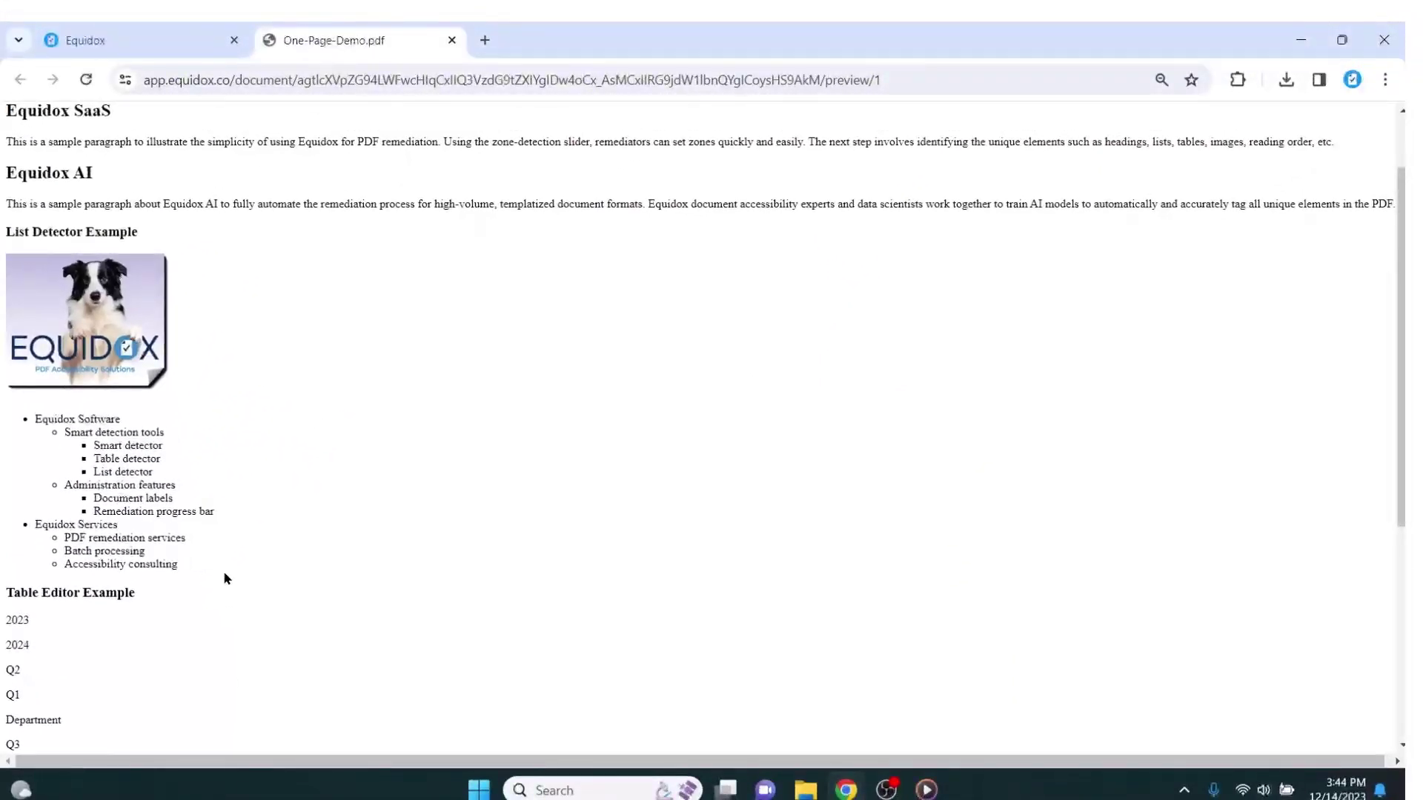
scroll(224, 571, "down", 4)
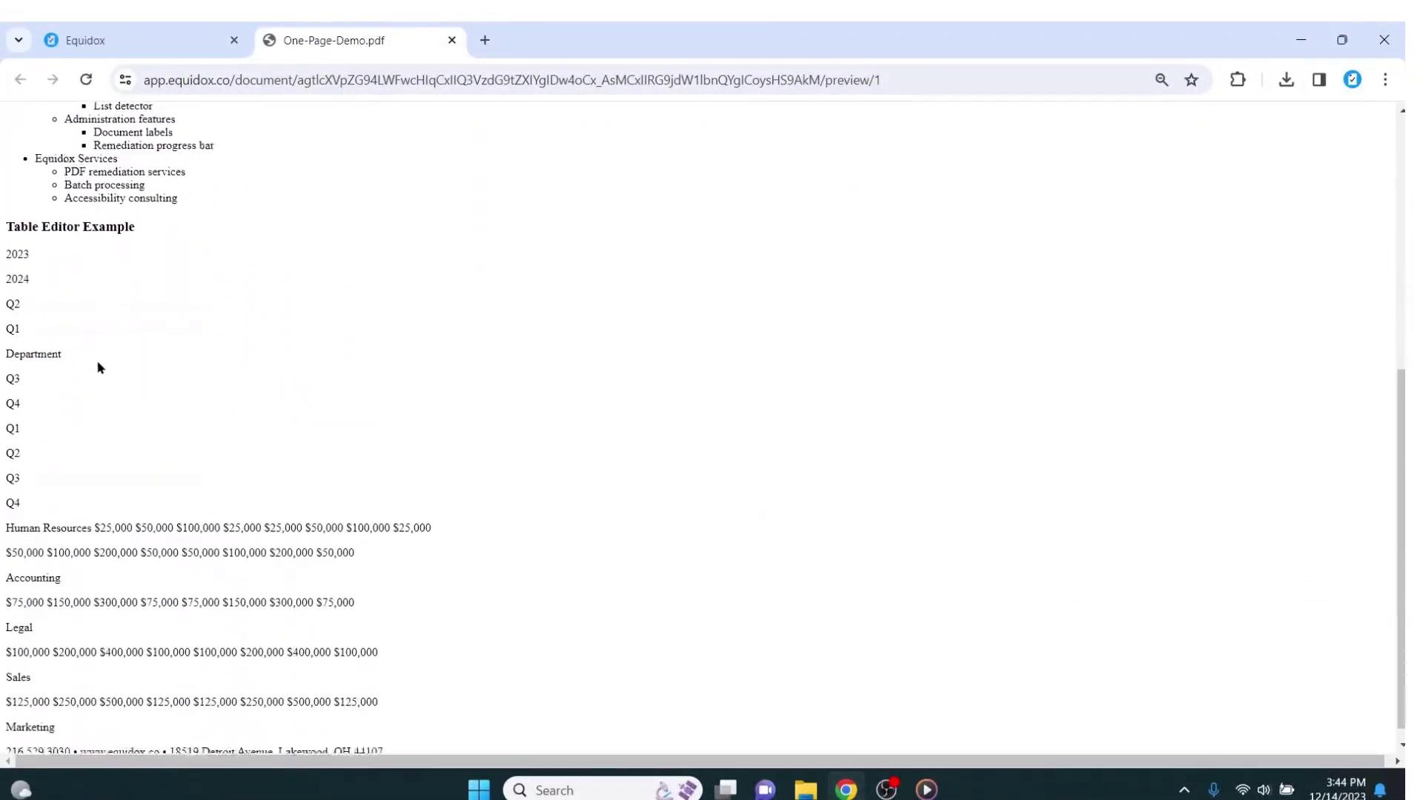
left_click_drag(14, 254, 324, 719)
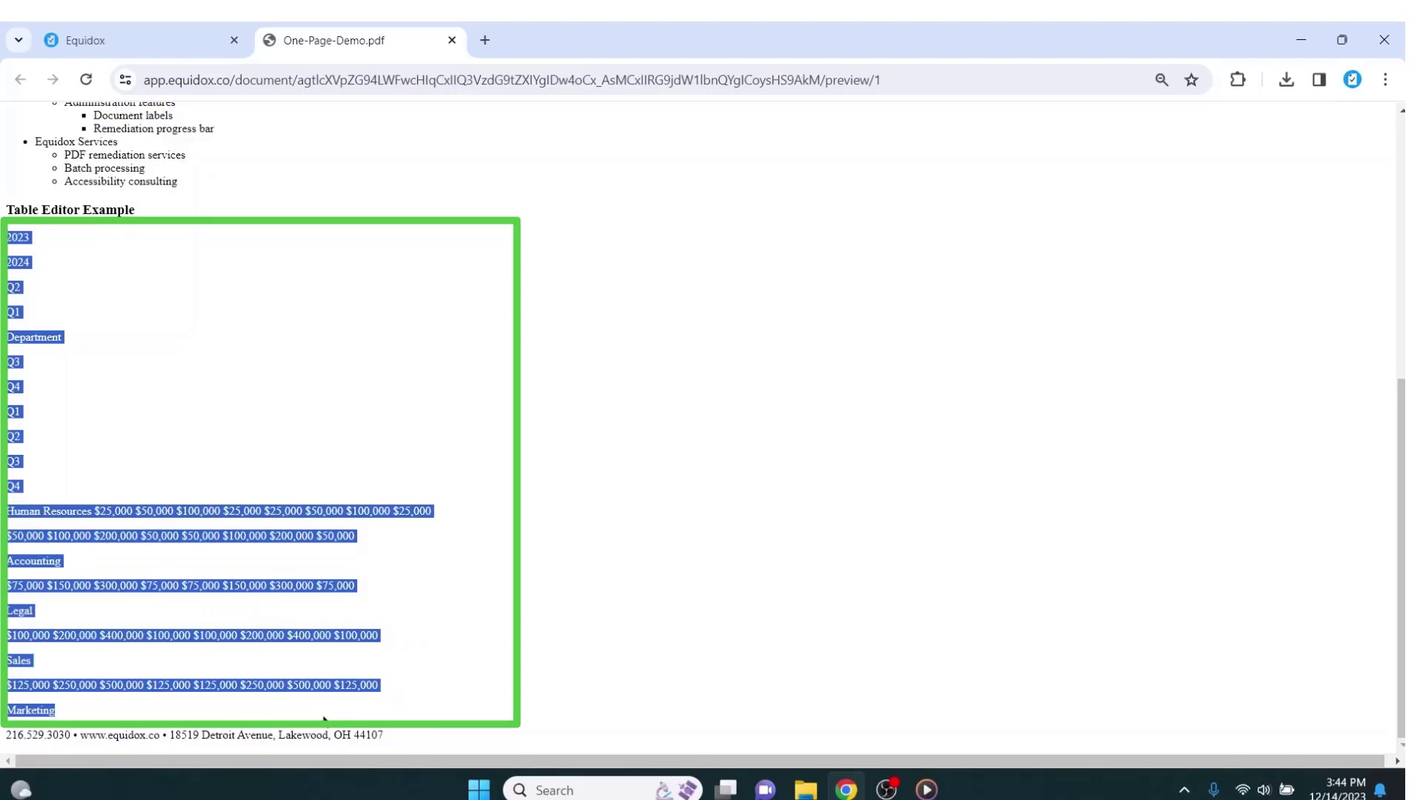
left_click(458, 665)
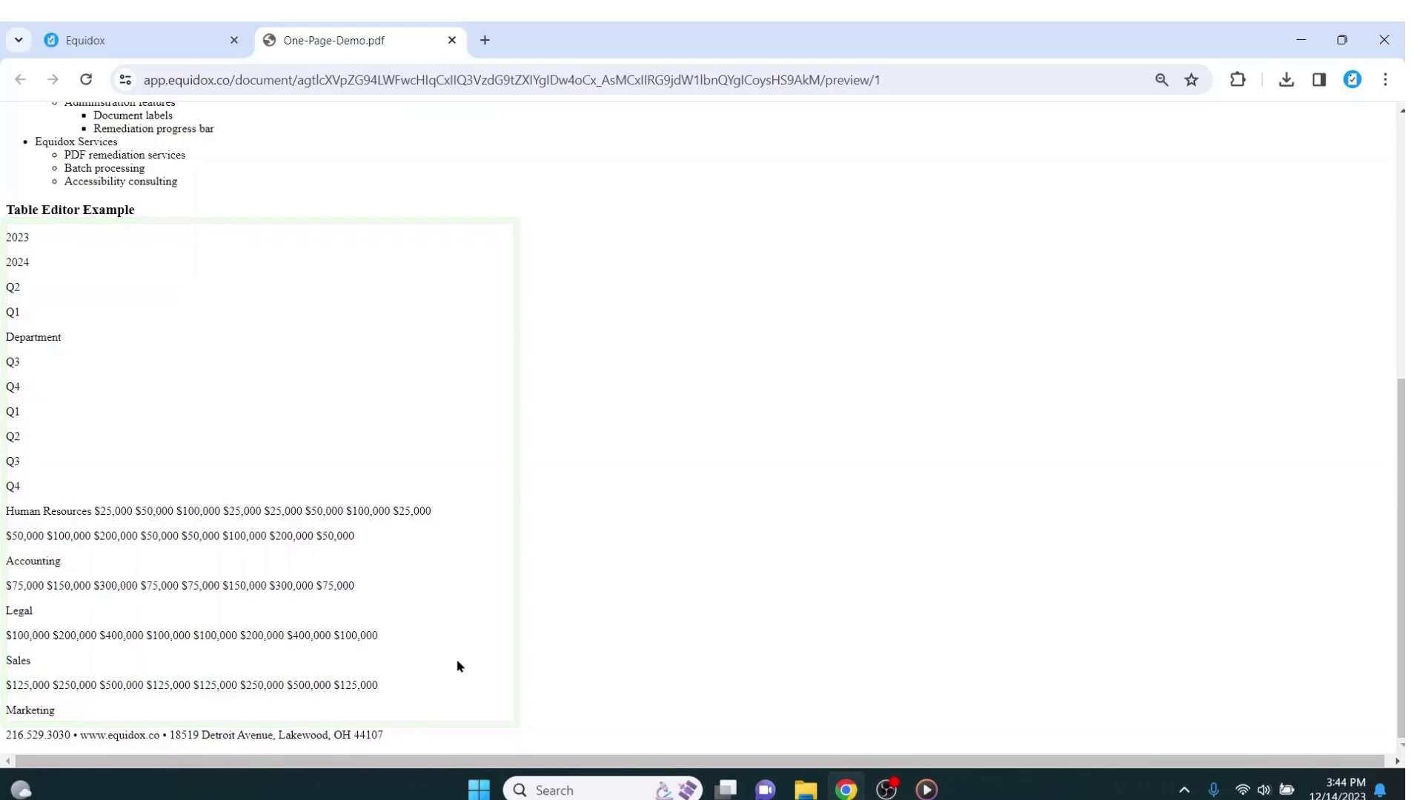
Back on the Remediation Page, draw a zone around the entire department budget table and set its type to Table
left_click(191, 50)
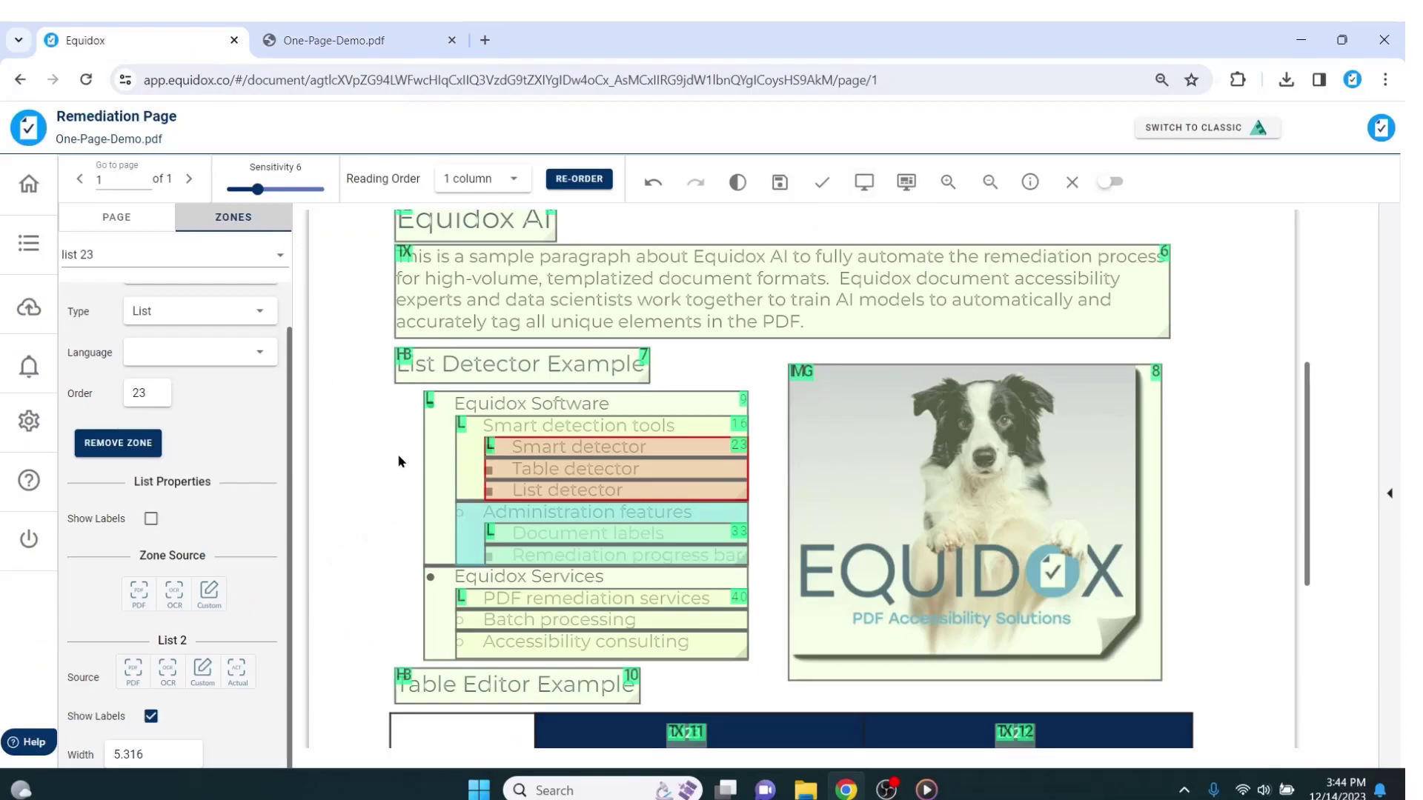
scroll(398, 455, "down", 5)
left_click_drag(389, 347, 1191, 632)
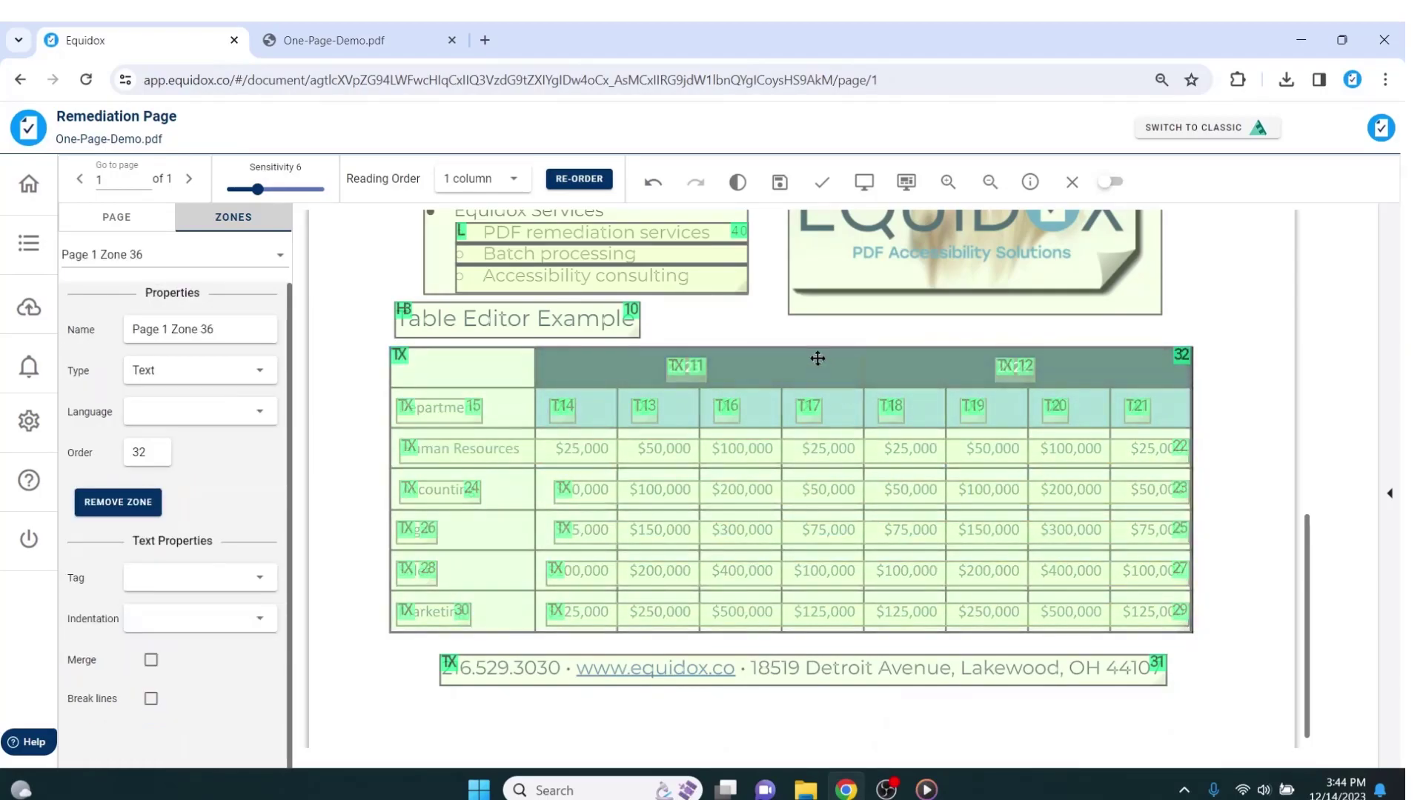
left_click(818, 361)
key("b")
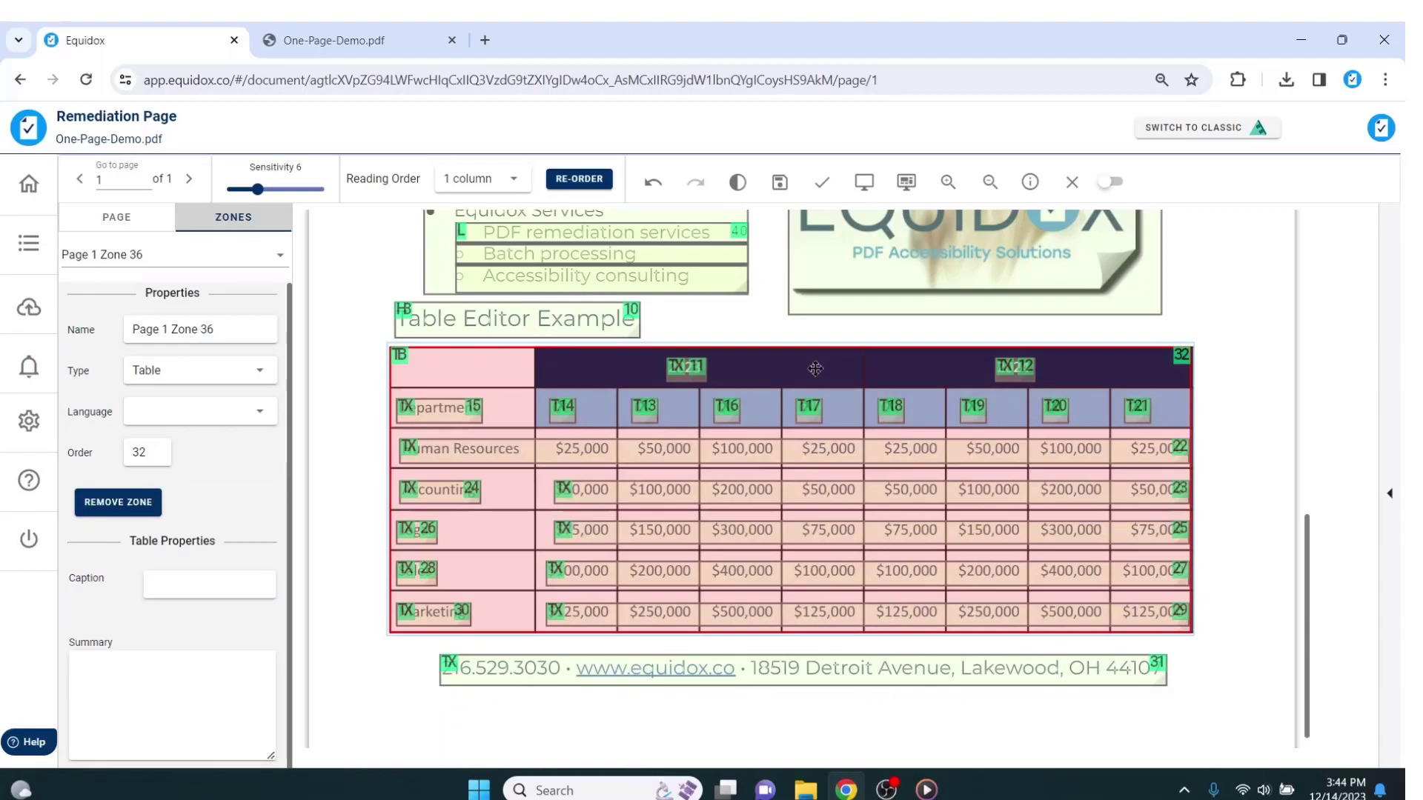
Open the table zone in the Table Editor, enlarge it, and move the row line beneath Human Resources slightly upward
double_click(819, 375)
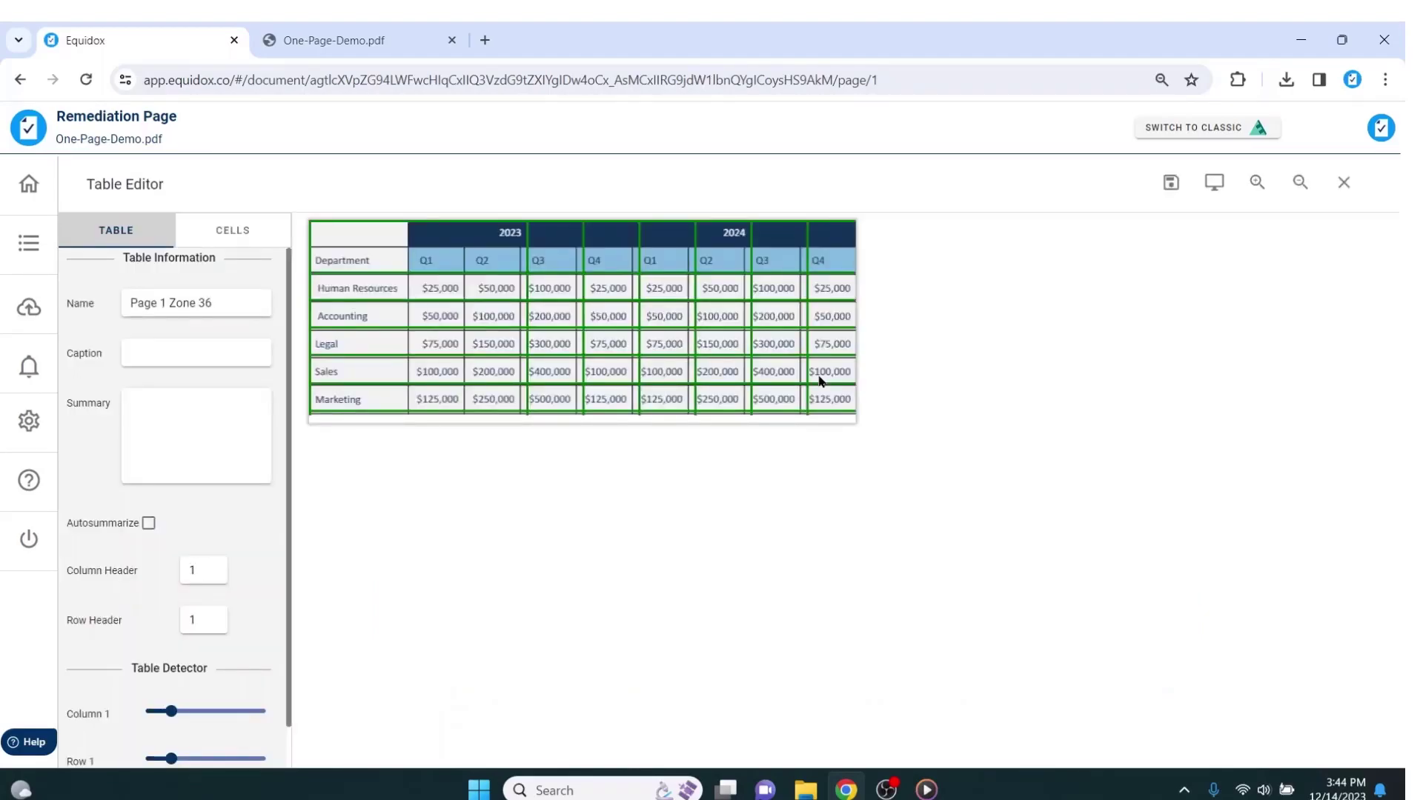
left_click(1257, 182)
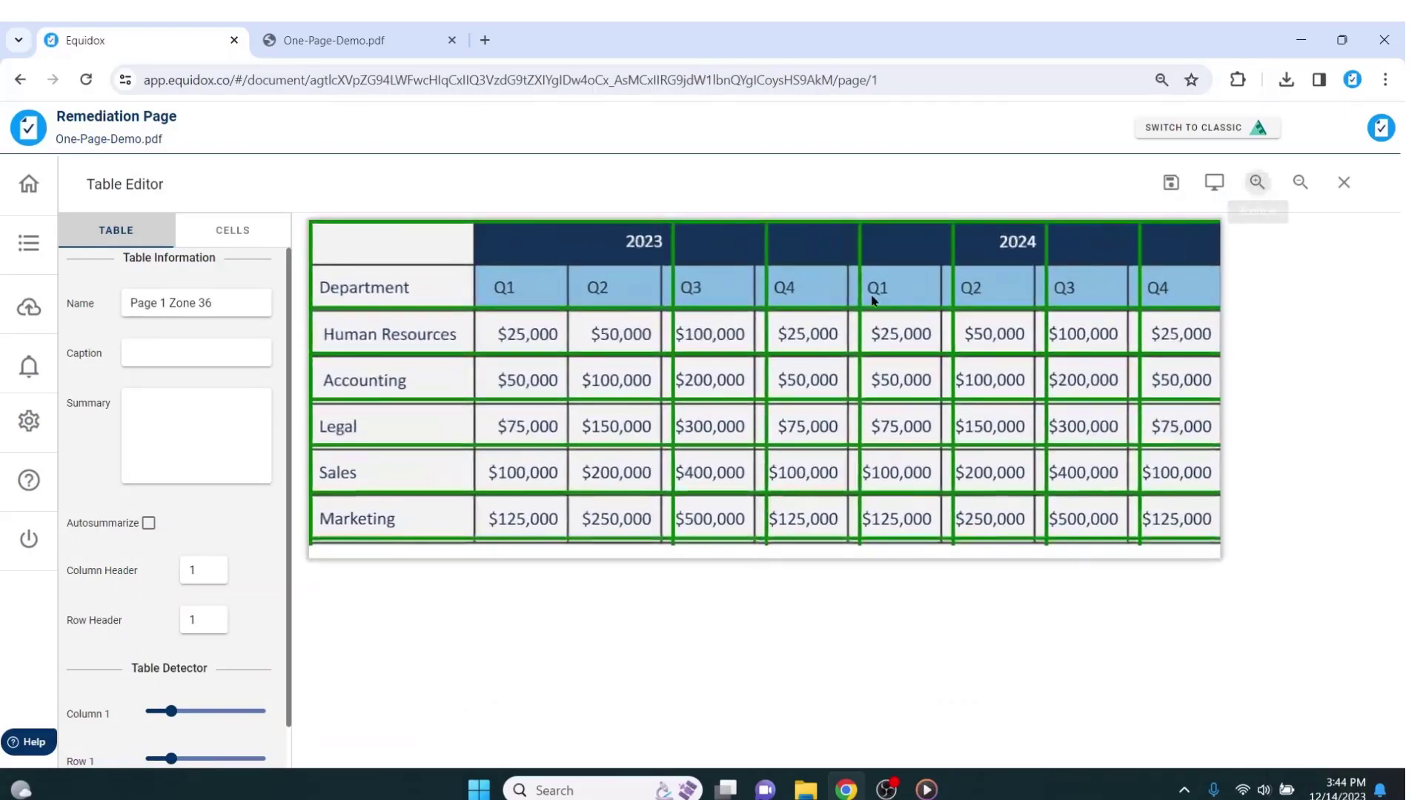
left_click_drag(673, 305, 651, 347)
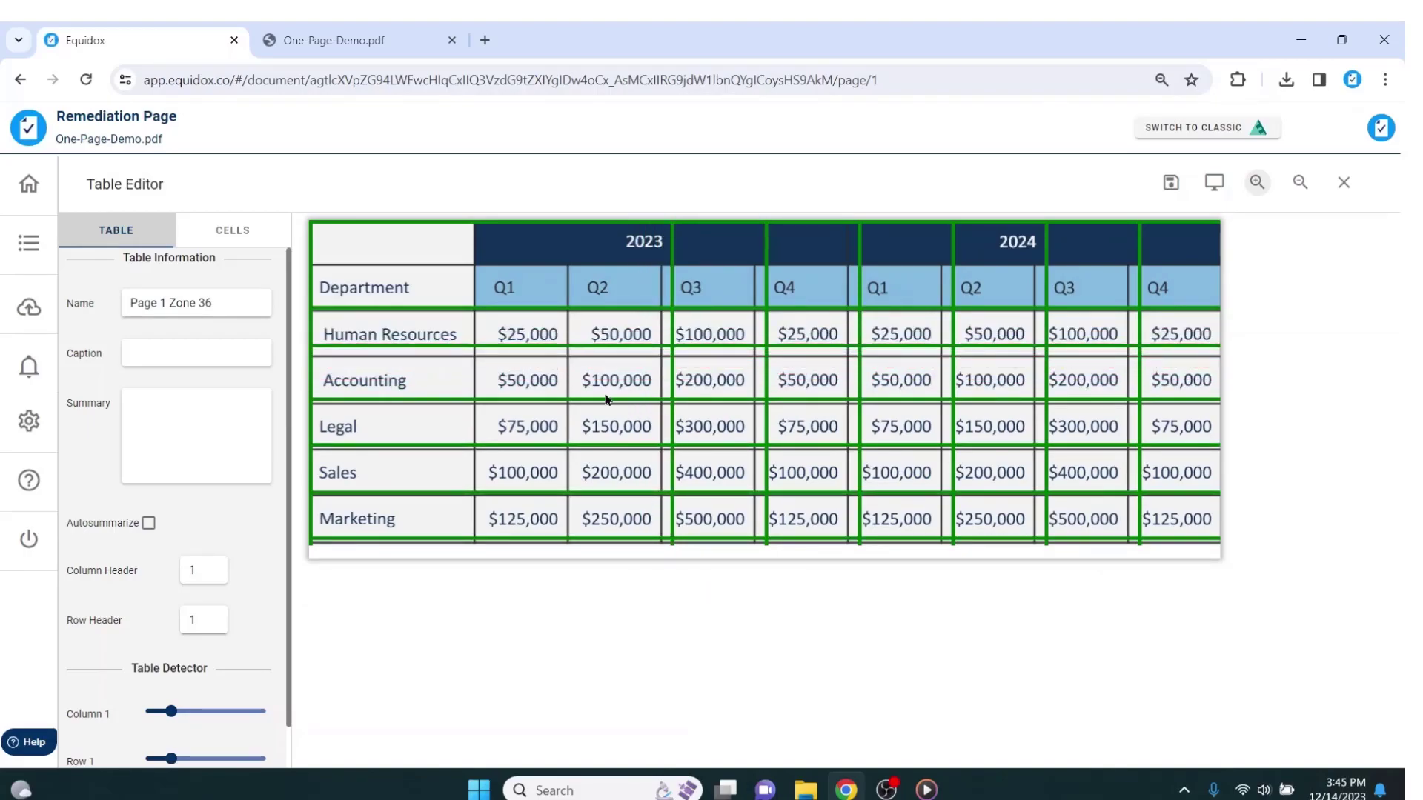
Set the Table Detector to Column 2 and Row 2 so the grid lines match the budget table
scroll(187, 509, "down", 3)
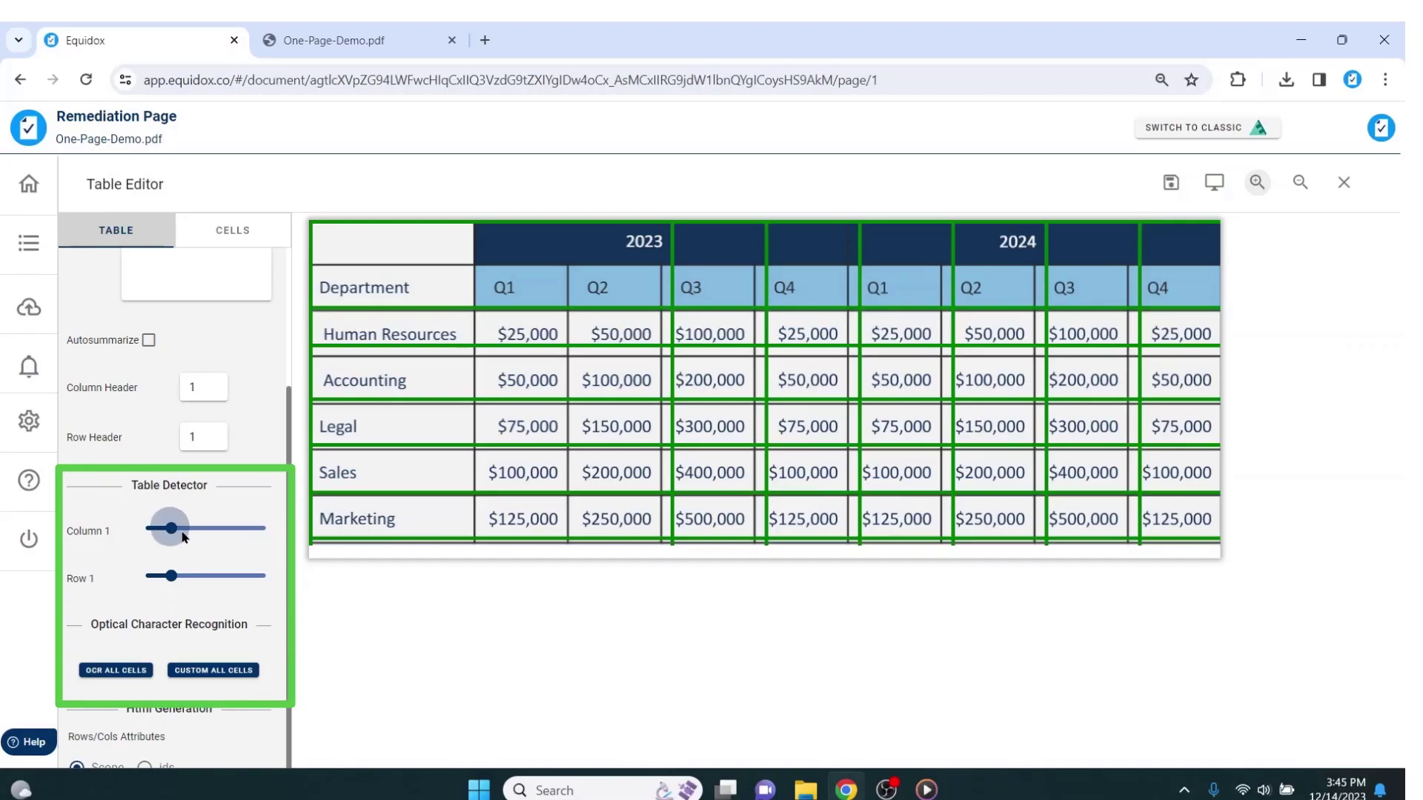
left_click_drag(173, 530, 196, 529)
left_click_drag(177, 584, 197, 587)
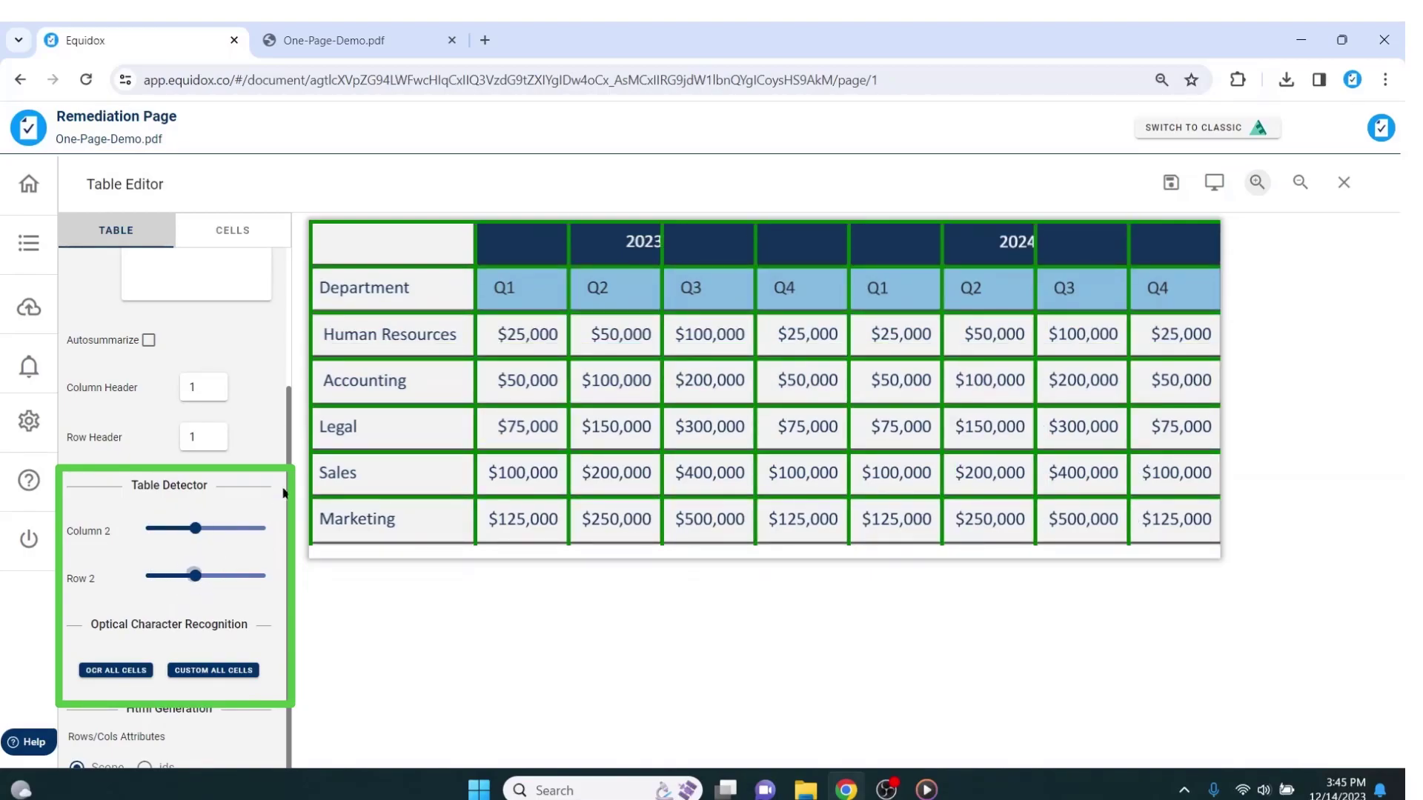
Move cell by cell down the department column and across the Marketing row to check the detected grid
left_click(404, 242)
key("Down")
key("Down")
key("Down")
key("Down")
key("Down")
key("Down")
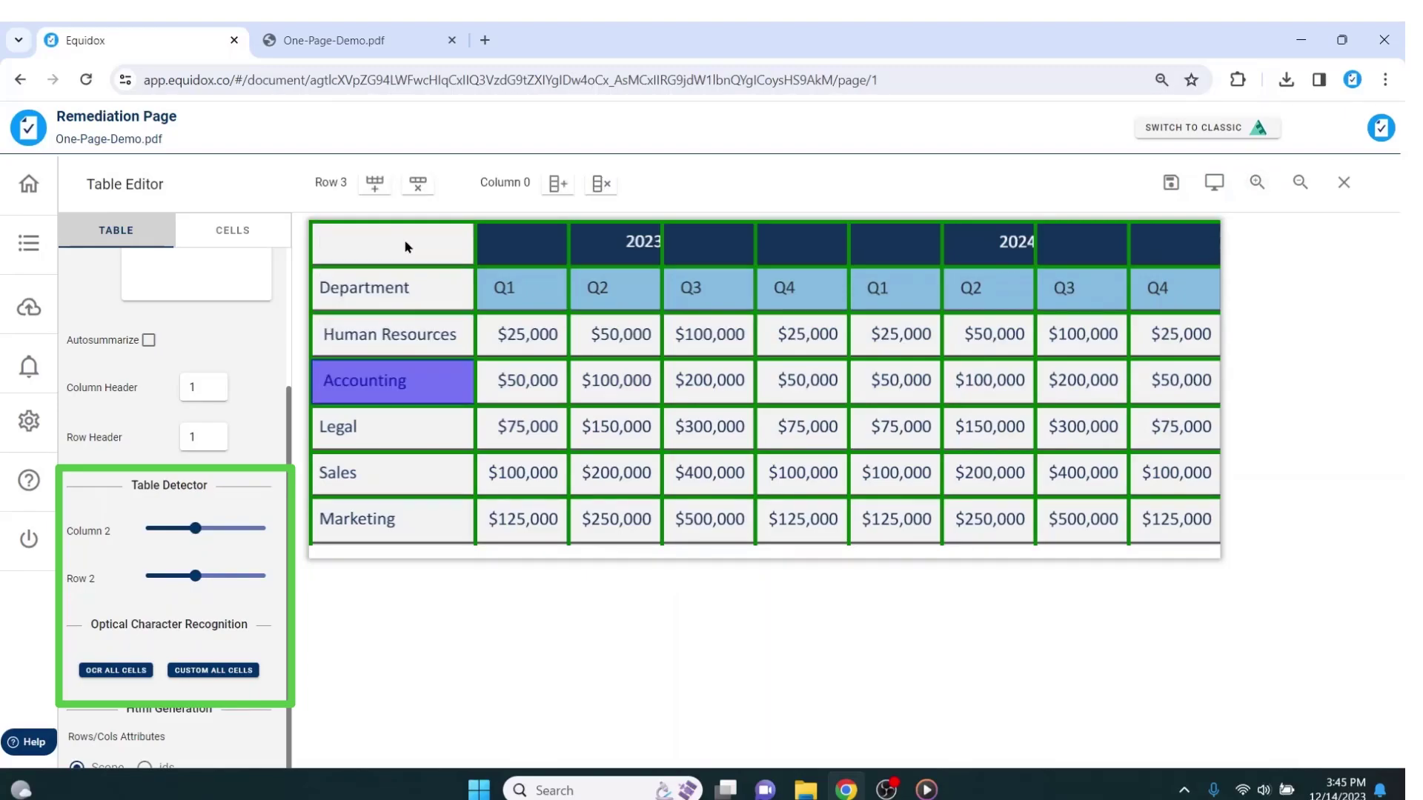
key("Right")
key("Right")
key("Right")
key("Right")
key("Right")
key("Right")
key("Right")
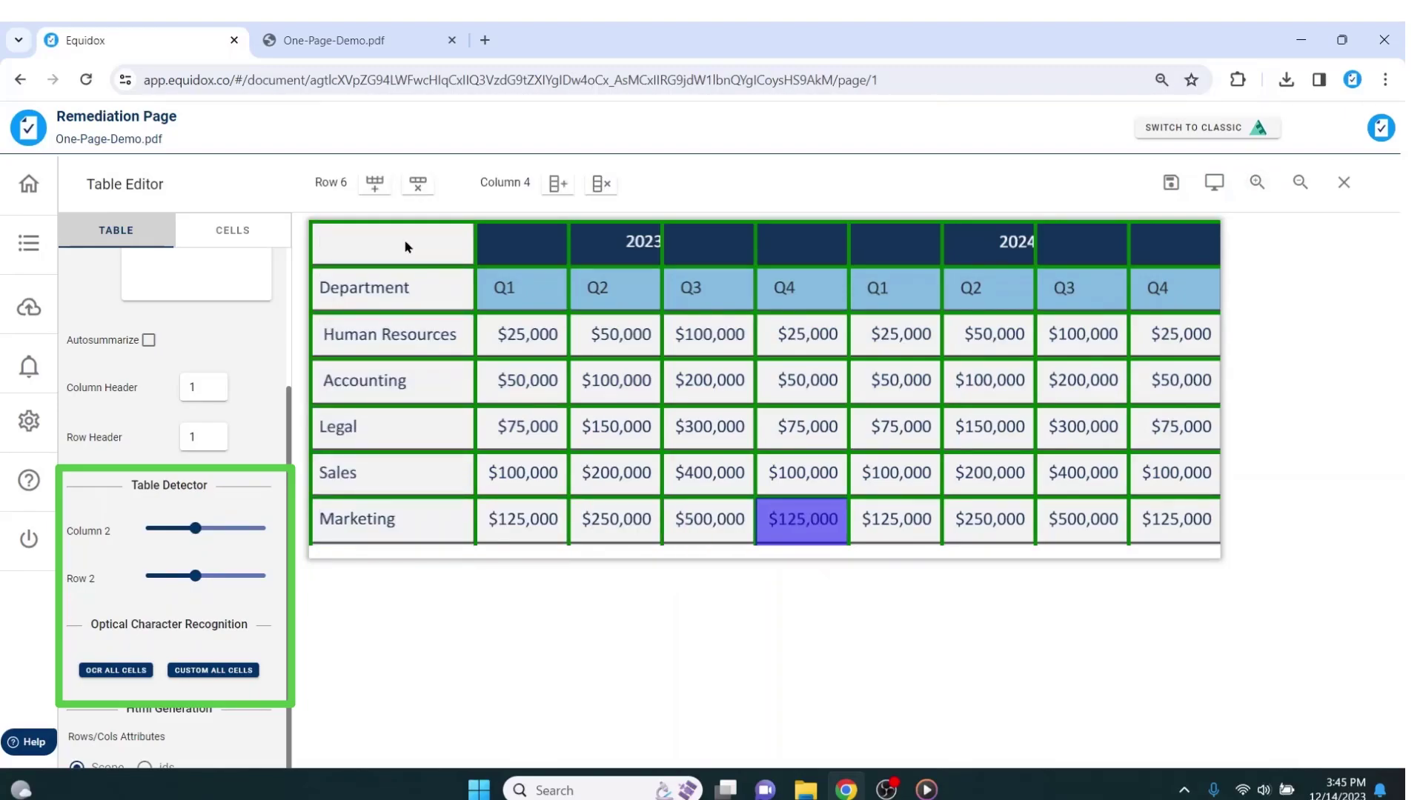
Preview the table and examine its cell contents and the 2023 and 2024 headings in the first row
left_click(1214, 183)
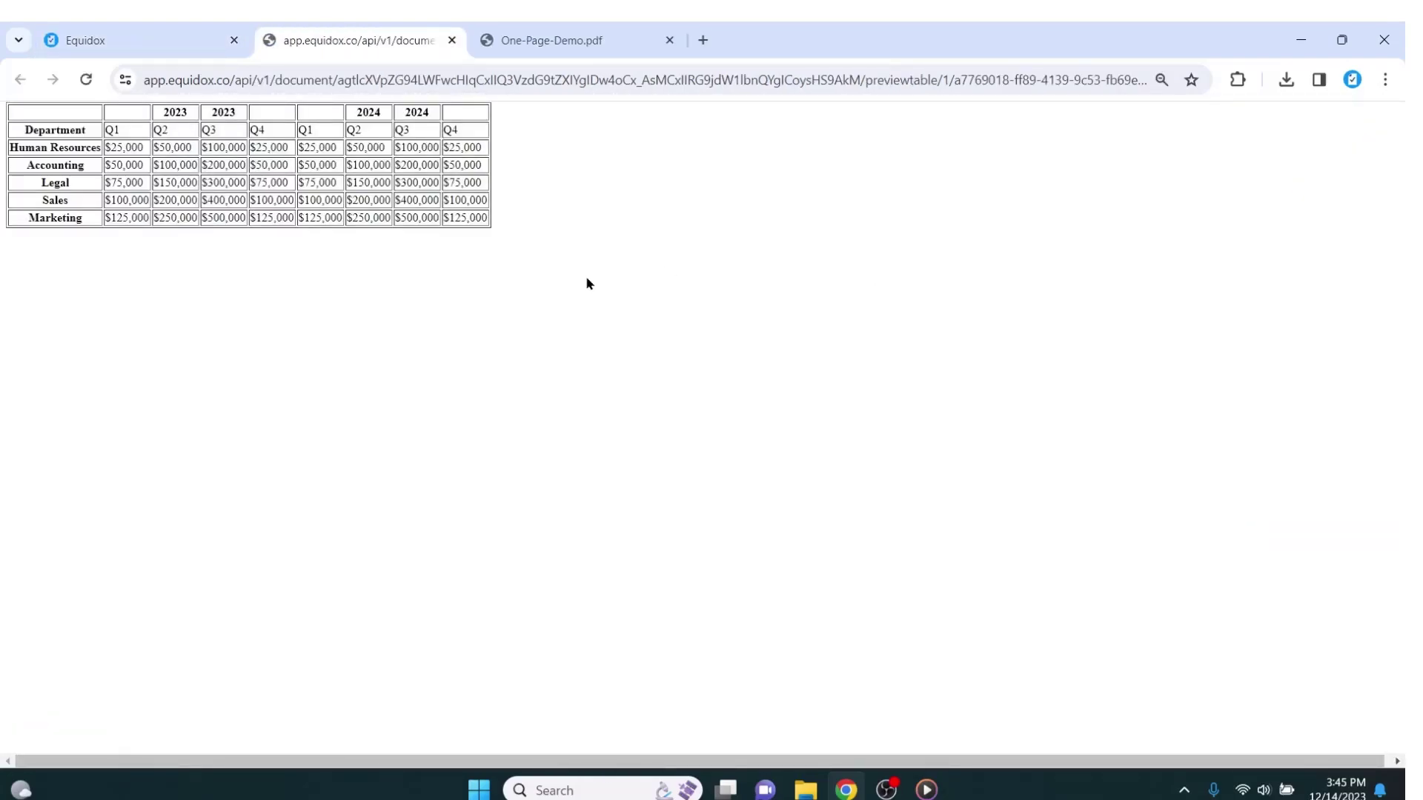
left_click_drag(44, 117, 482, 239)
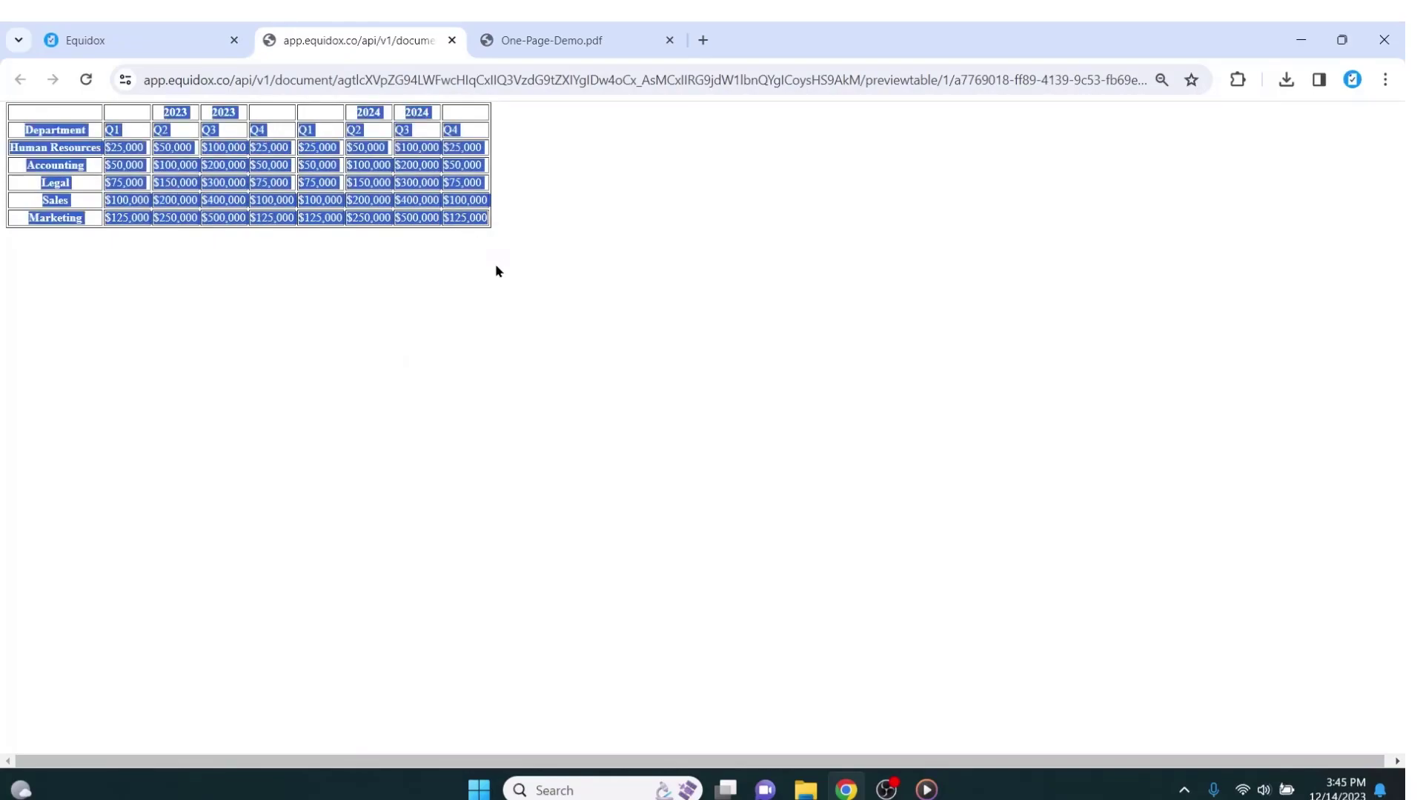
left_click(496, 267)
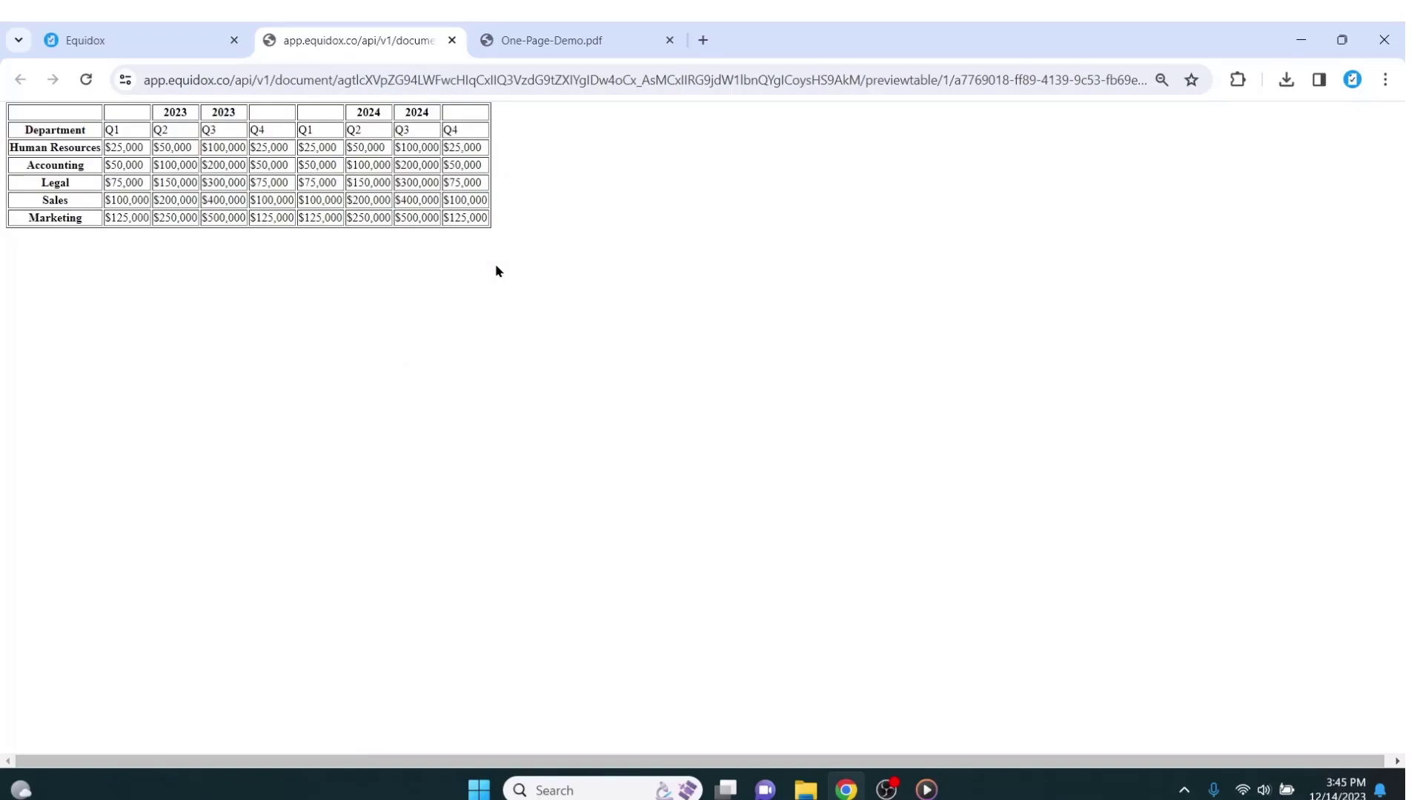
double_click(176, 112)
double_click(369, 112)
left_click(362, 275)
Back in the Table Editor, span the 2023 header across its Q1–Q4 columns and the 2024 header across its Q1–Q4 columns
left_click(167, 44)
left_click(495, 253)
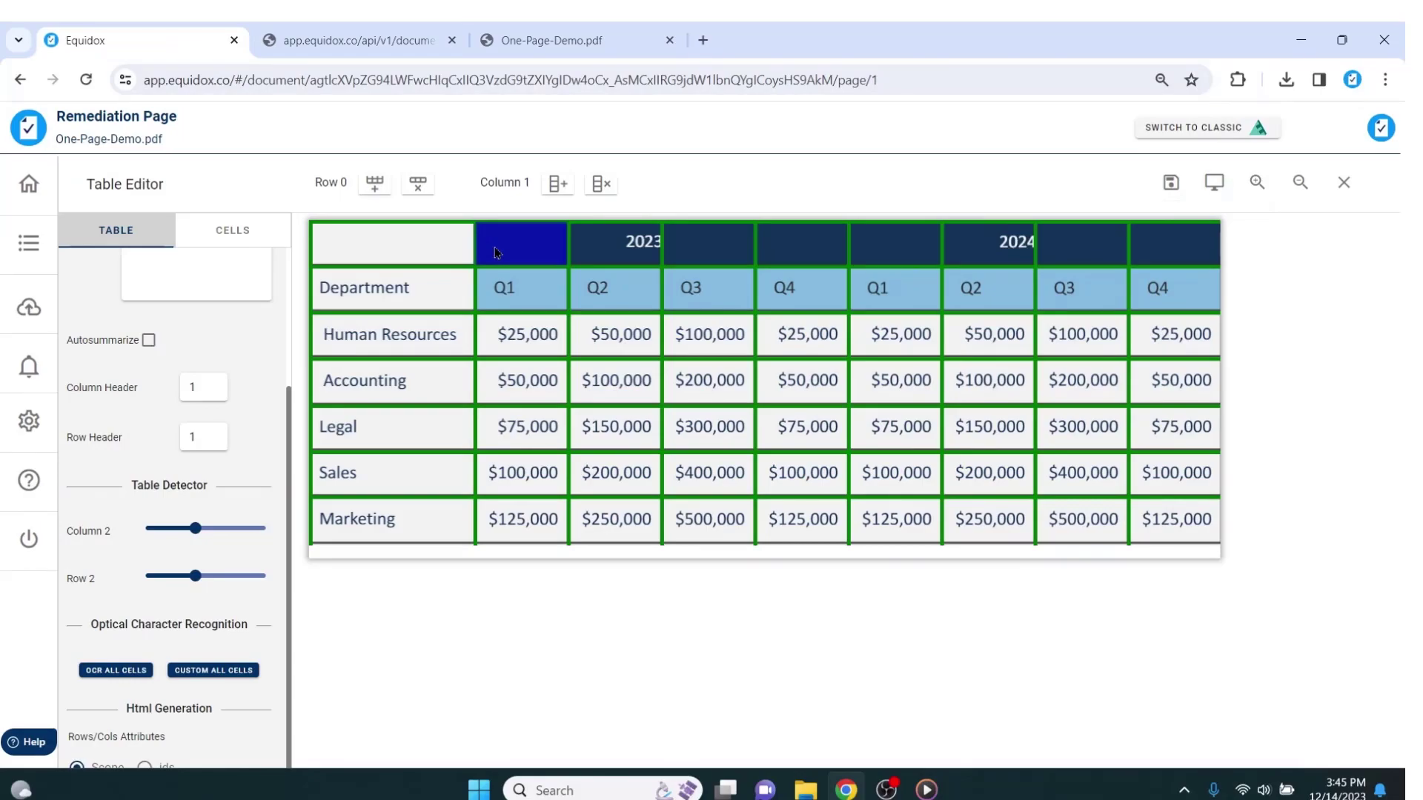
left_click(808, 249, "shift")
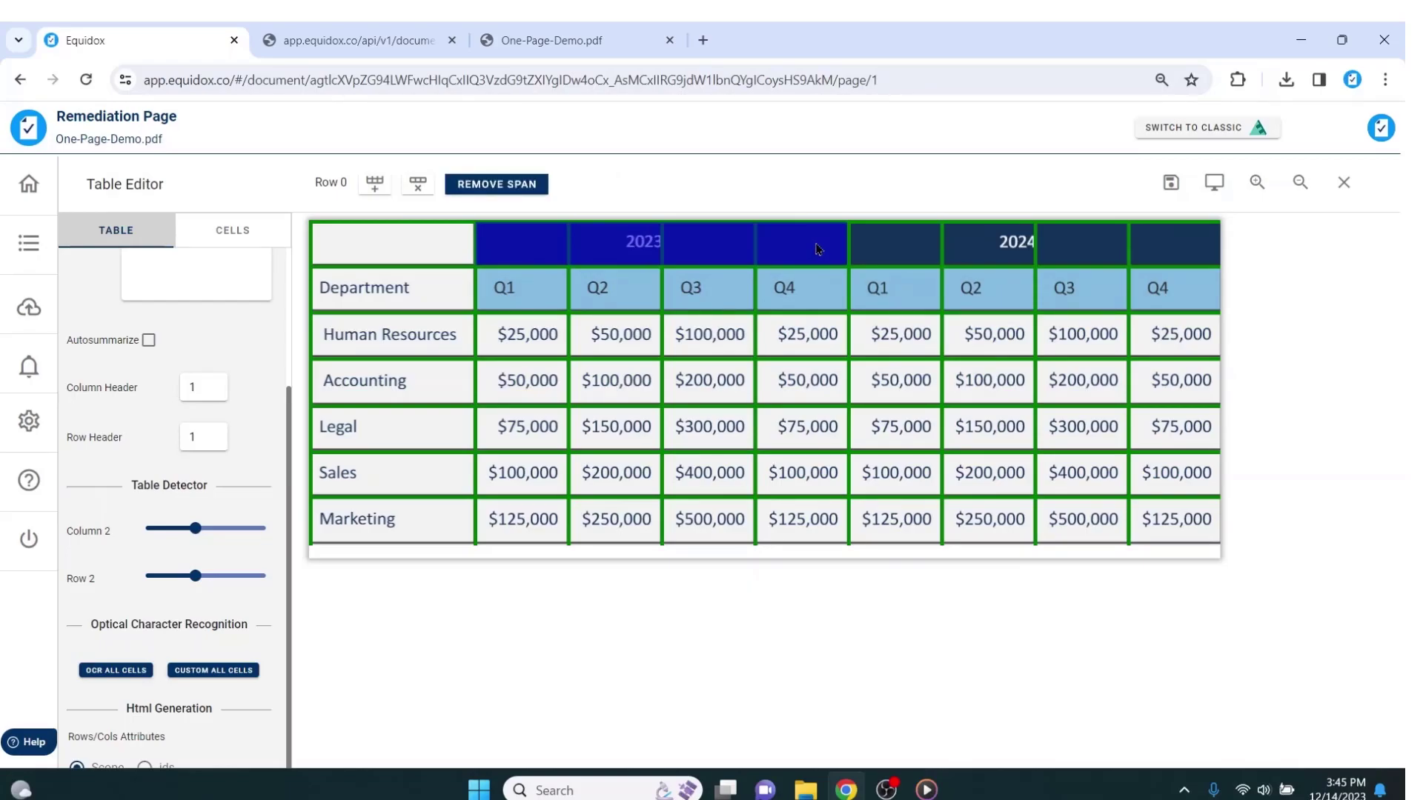
left_click(876, 242)
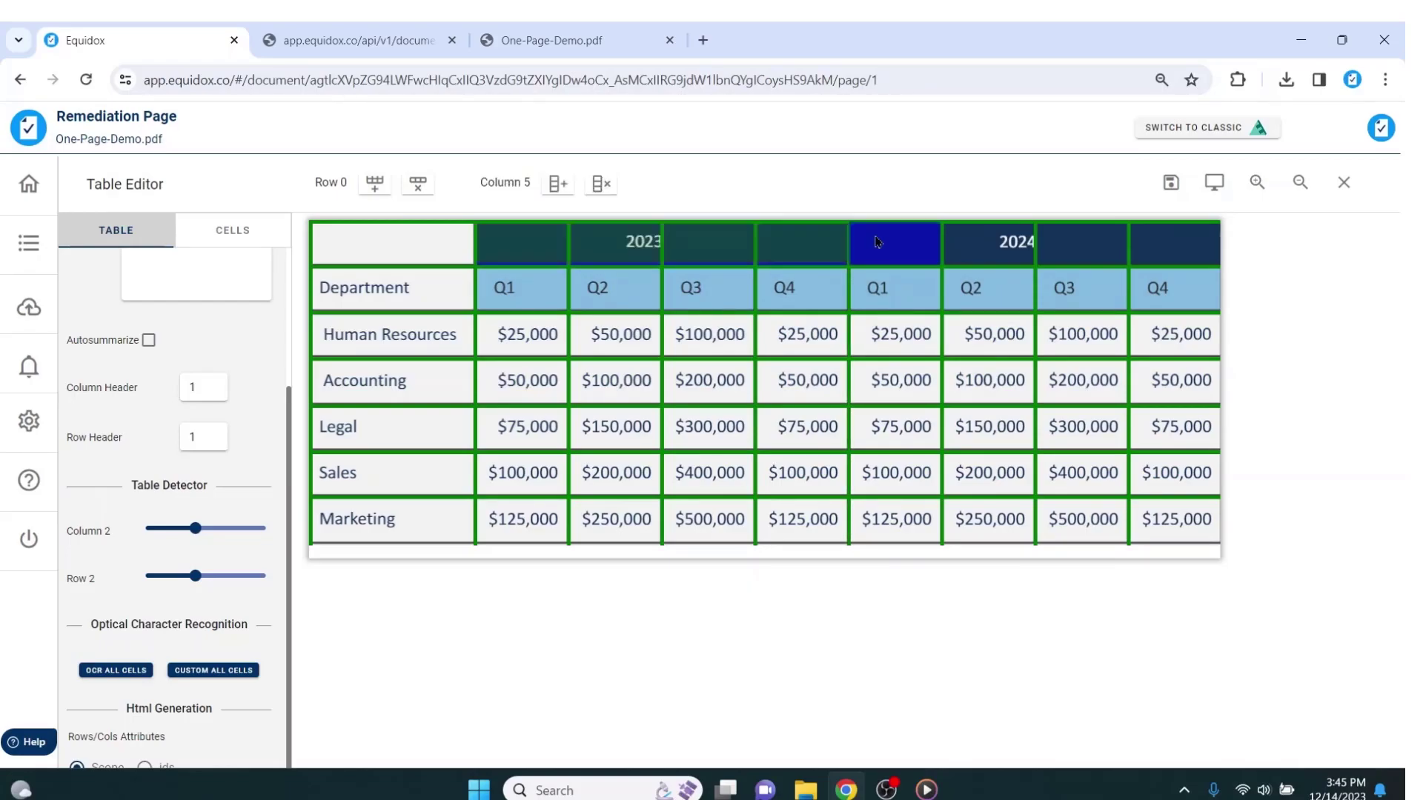
left_click(1189, 248, "shift")
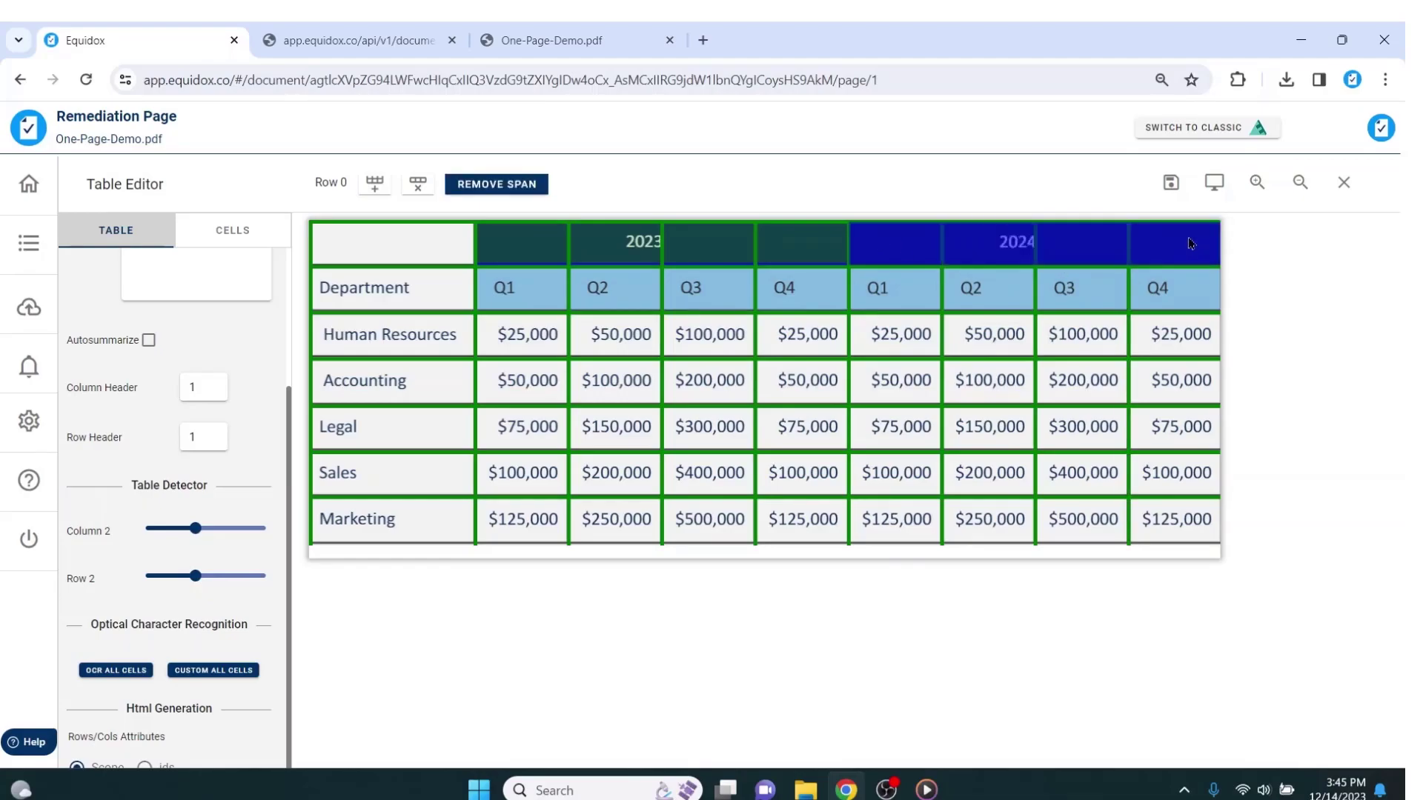
Preview the table again and examine the 2023 and 2024 header spans and the quarter cells beneath 2023
left_click(1214, 182)
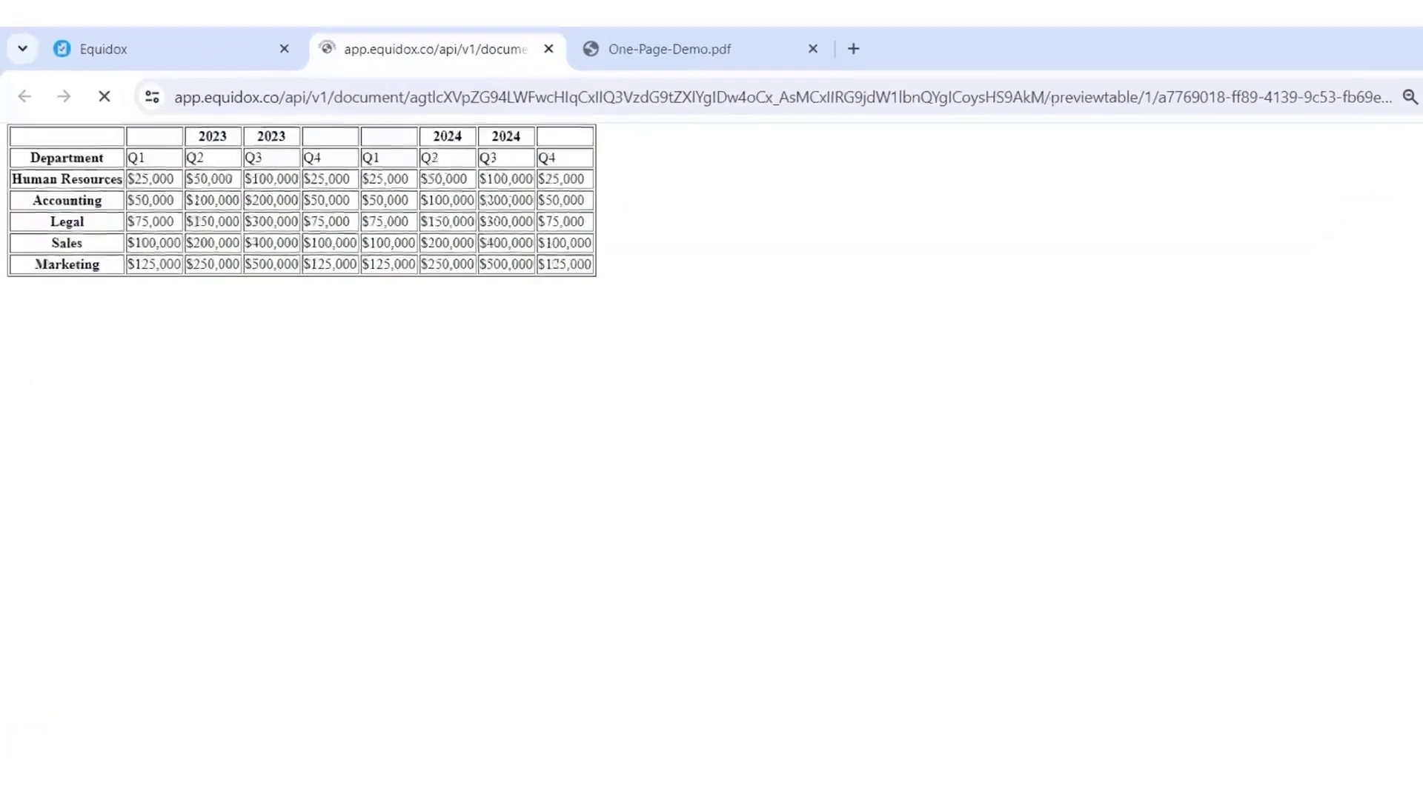
double_click(238, 134)
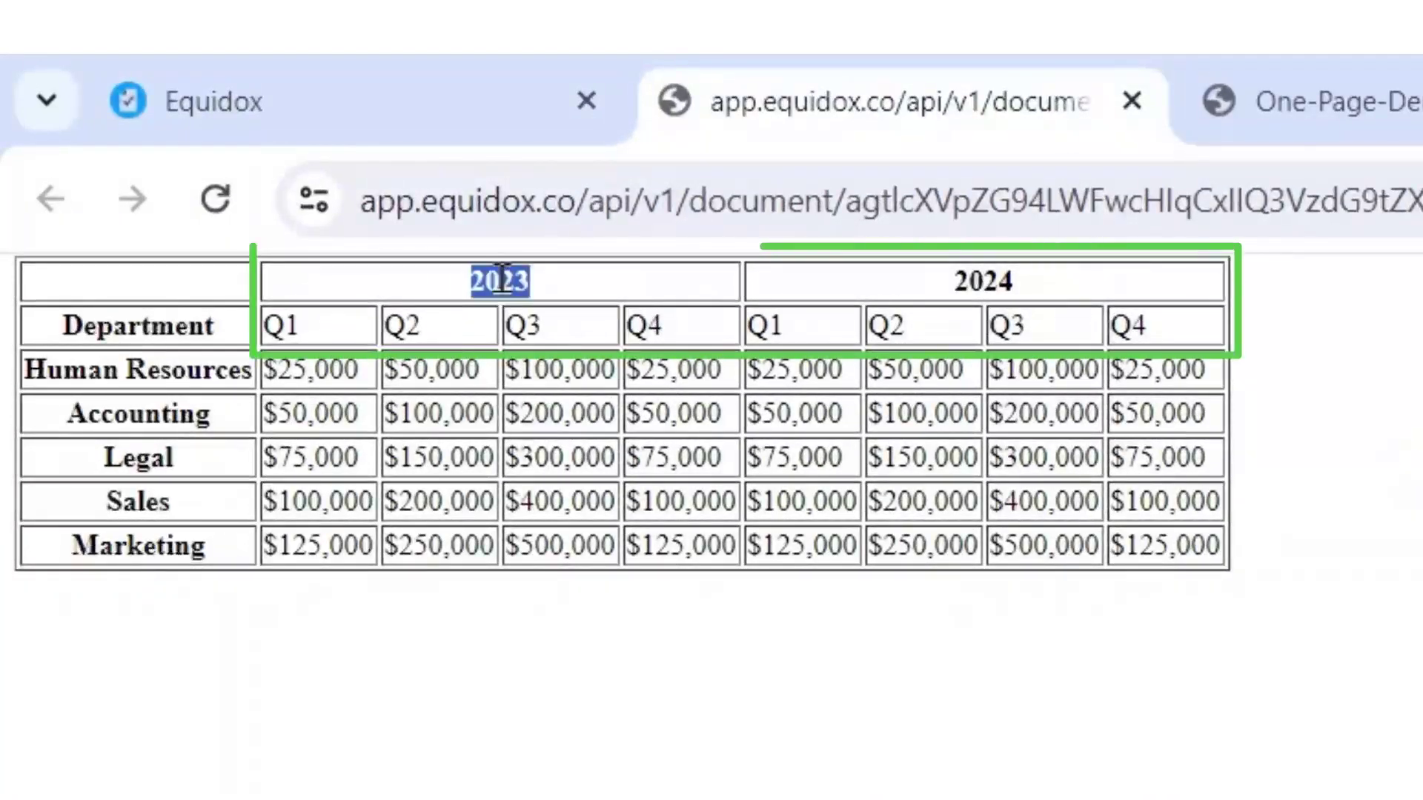
double_click(983, 278)
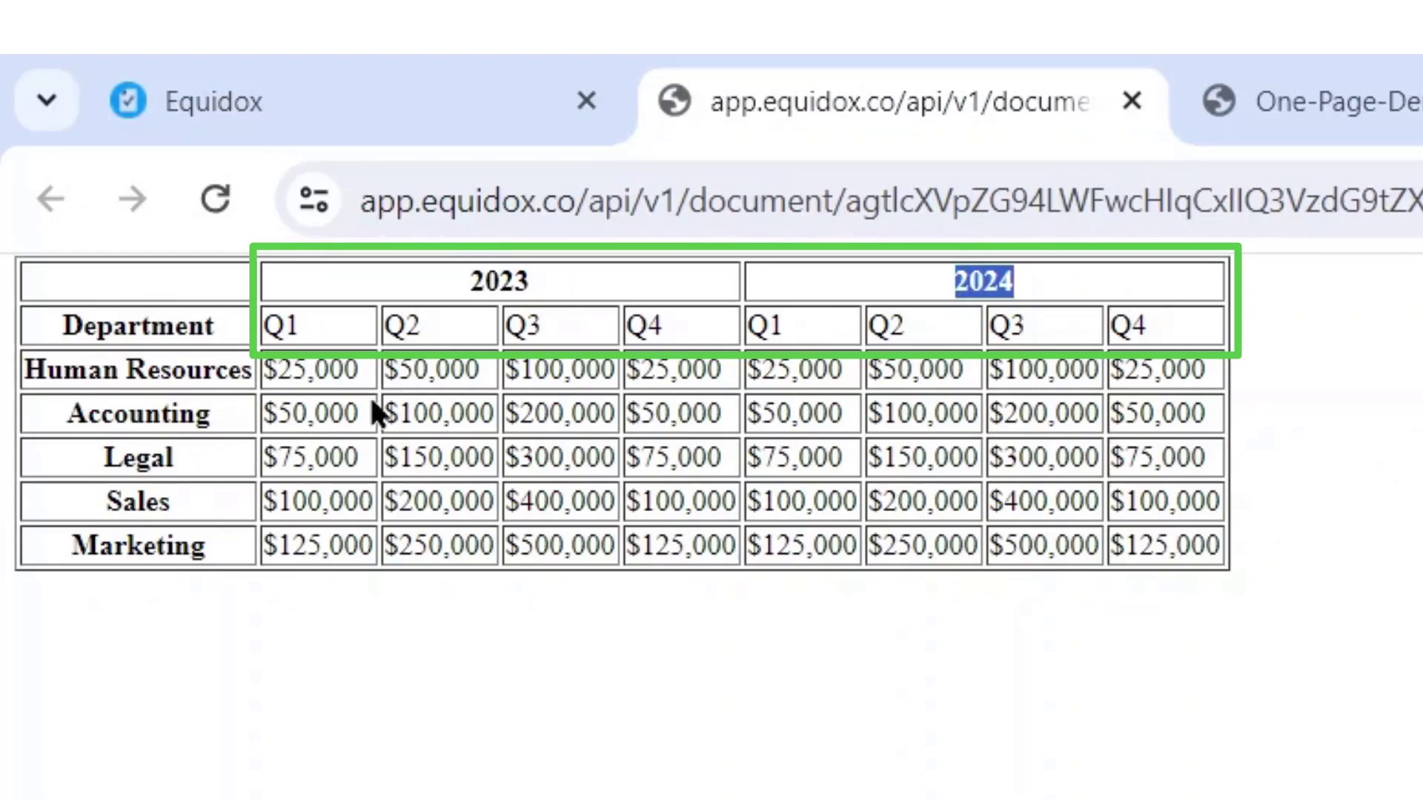
left_click(310, 341)
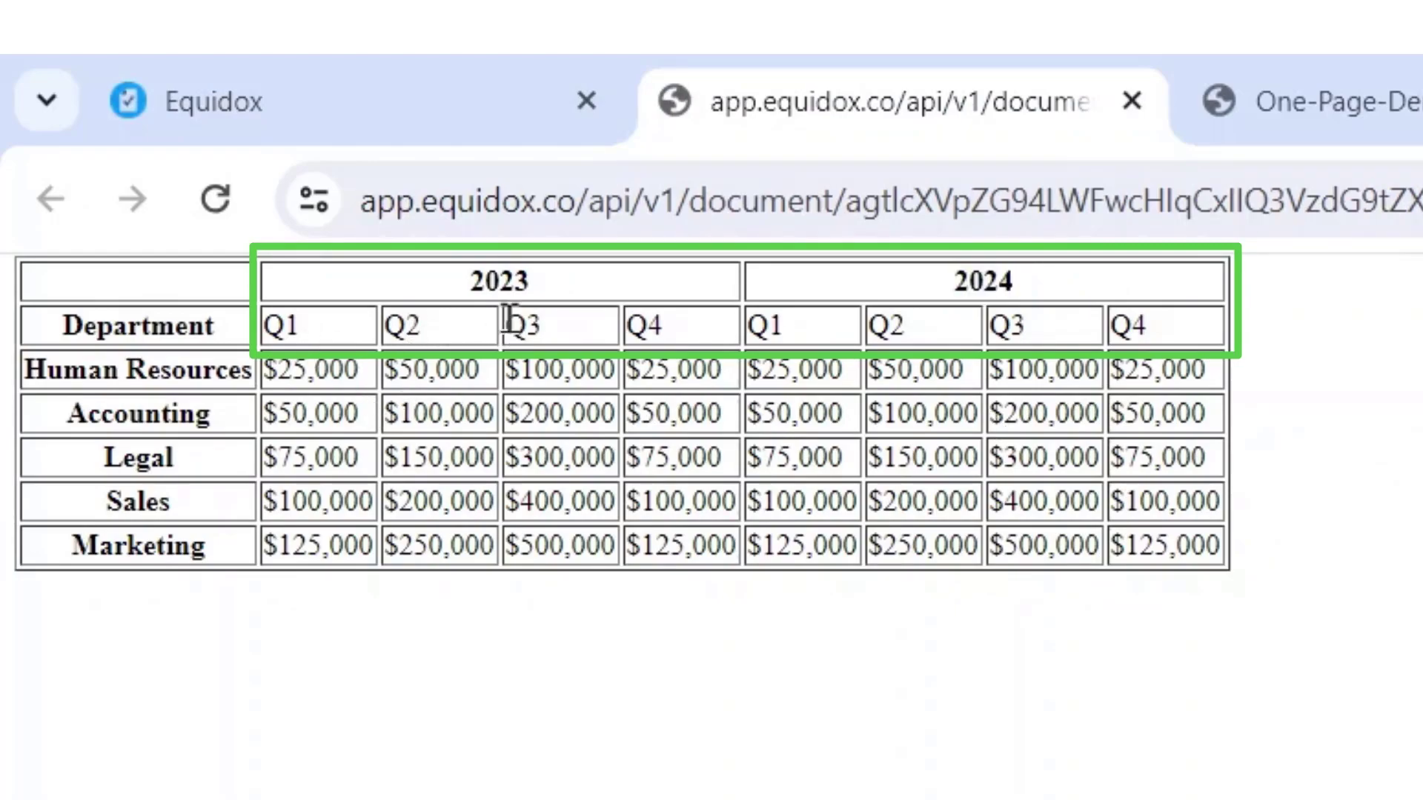
double_click(499, 280)
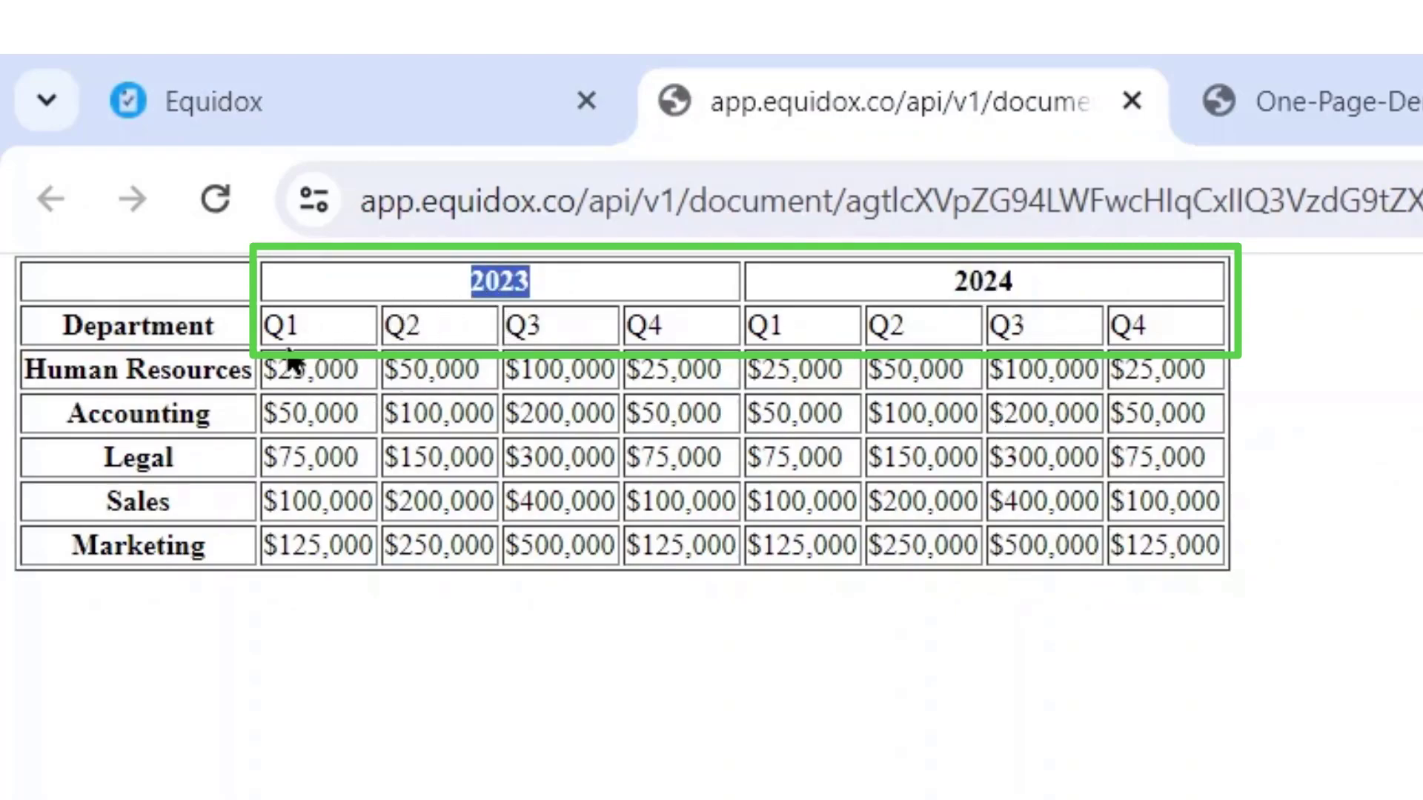
double_click(280, 318)
left_click(410, 311)
double_click(410, 312)
double_click(519, 319)
left_click(627, 326)
double_click(632, 326)
left_click(705, 392)
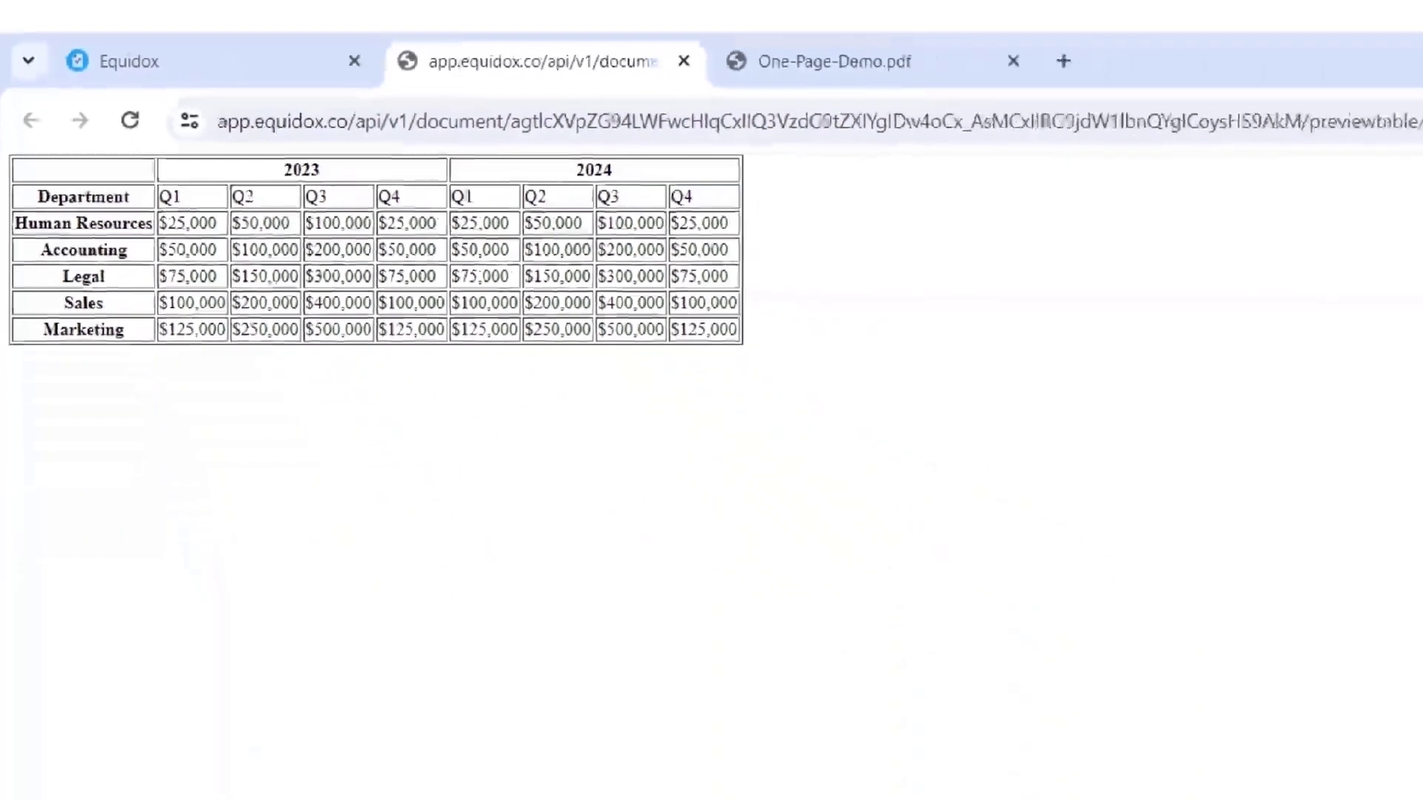
Return to the Table Editor, check the department row labels, and set the table's Column Header value to 2
left_click(449, 106)
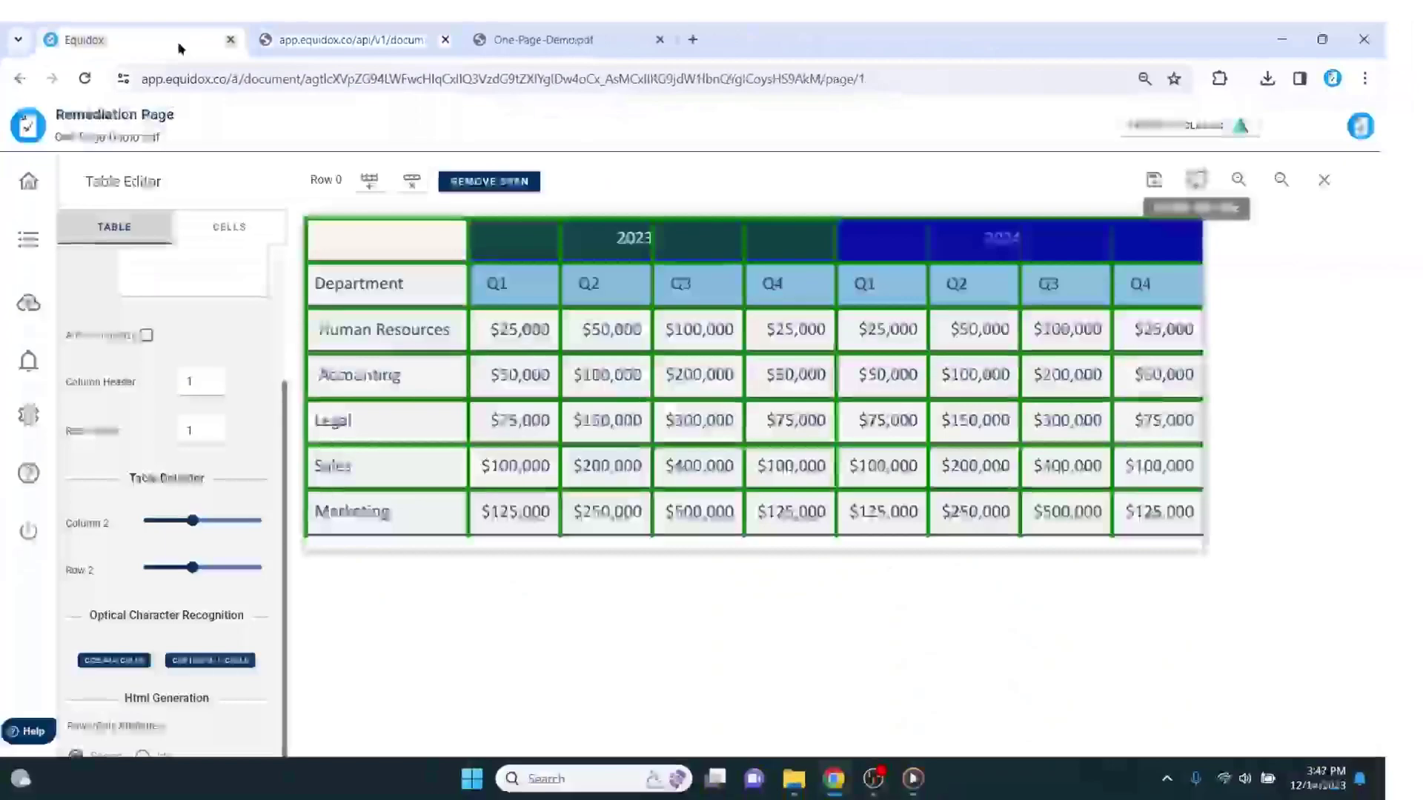
left_click(531, 247)
left_click(381, 329)
left_click(382, 377)
left_click(382, 430)
left_click(384, 457)
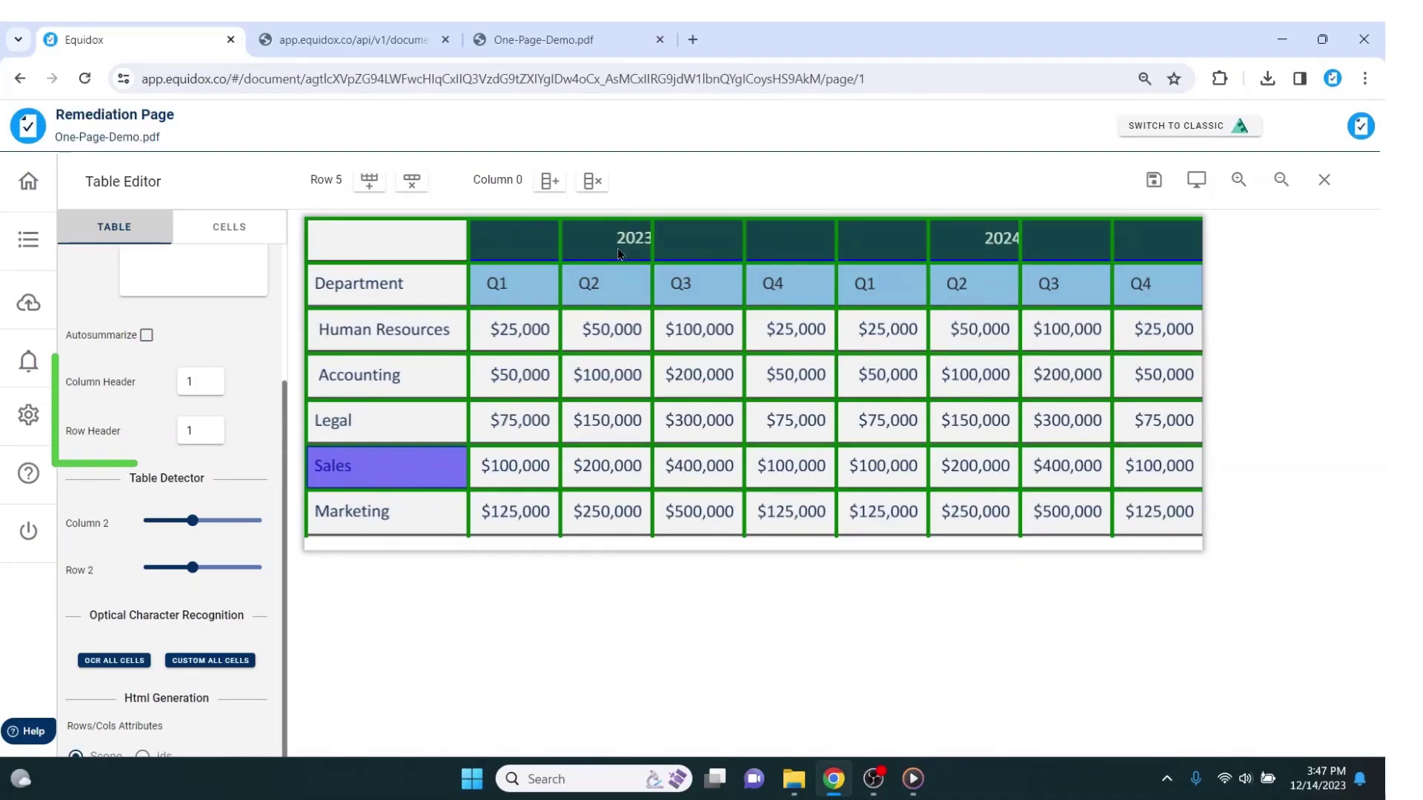
left_click(211, 379)
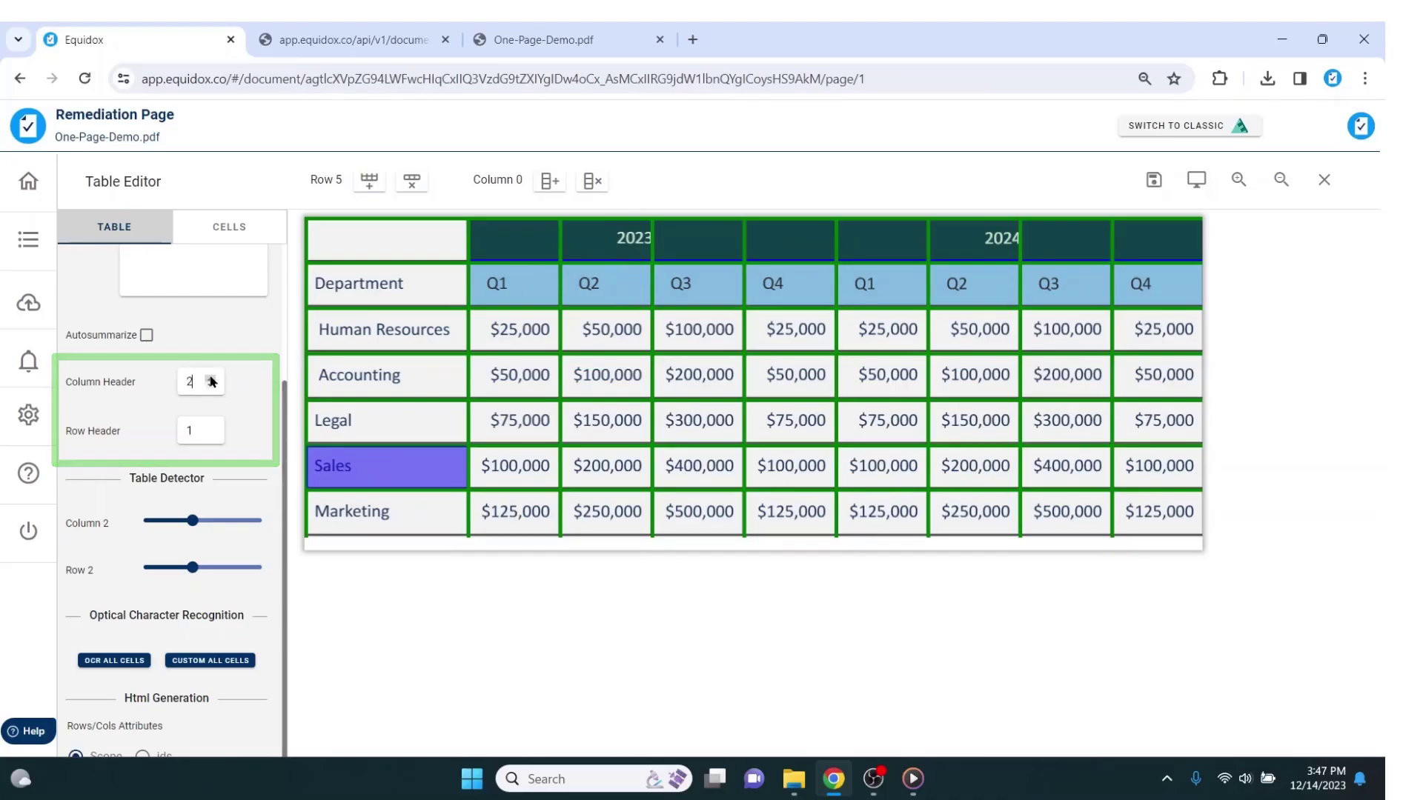
Turn on Autosummarize for the table and highlight the whole generated summary for review
scroll(215, 338, "up", 3)
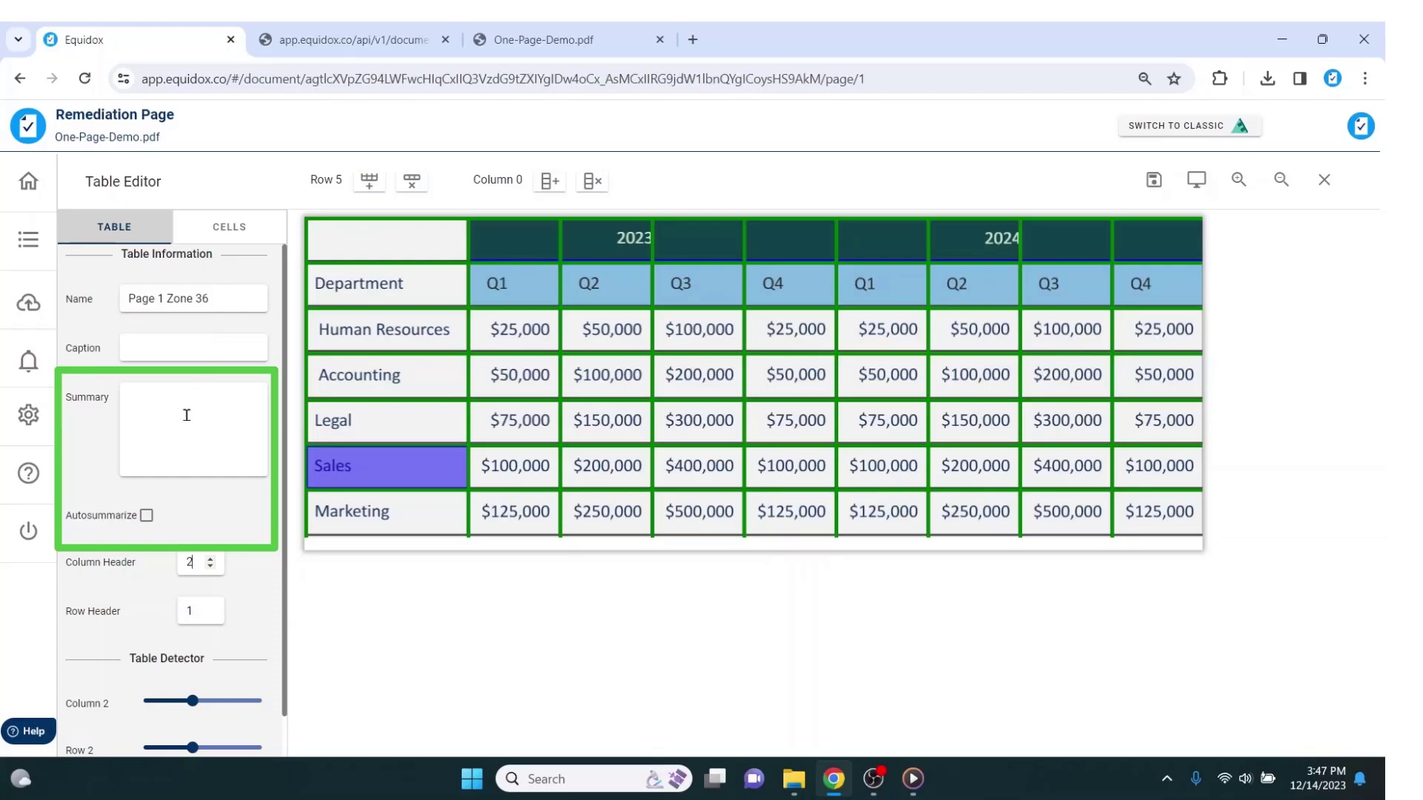
left_click(146, 517)
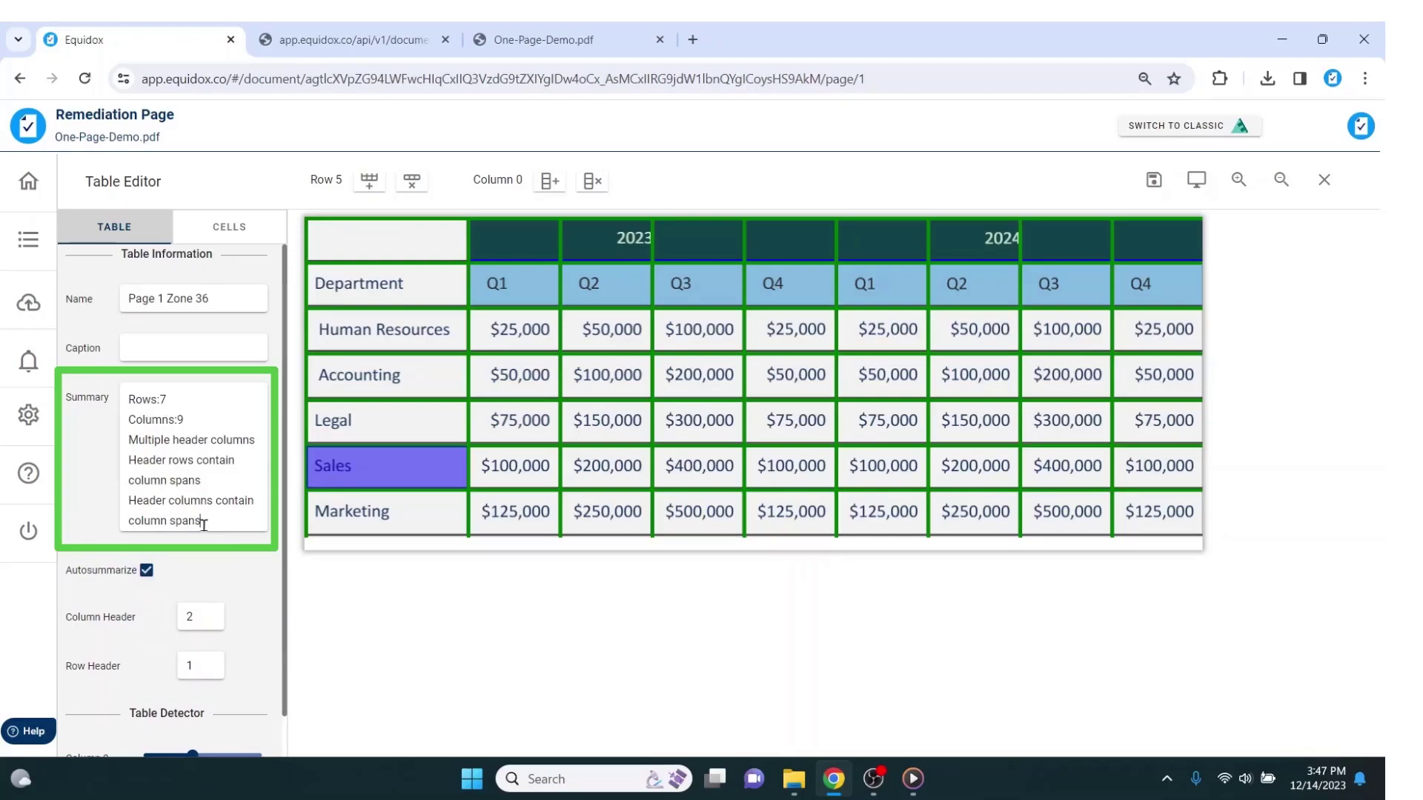
left_click_drag(205, 526, 126, 376)
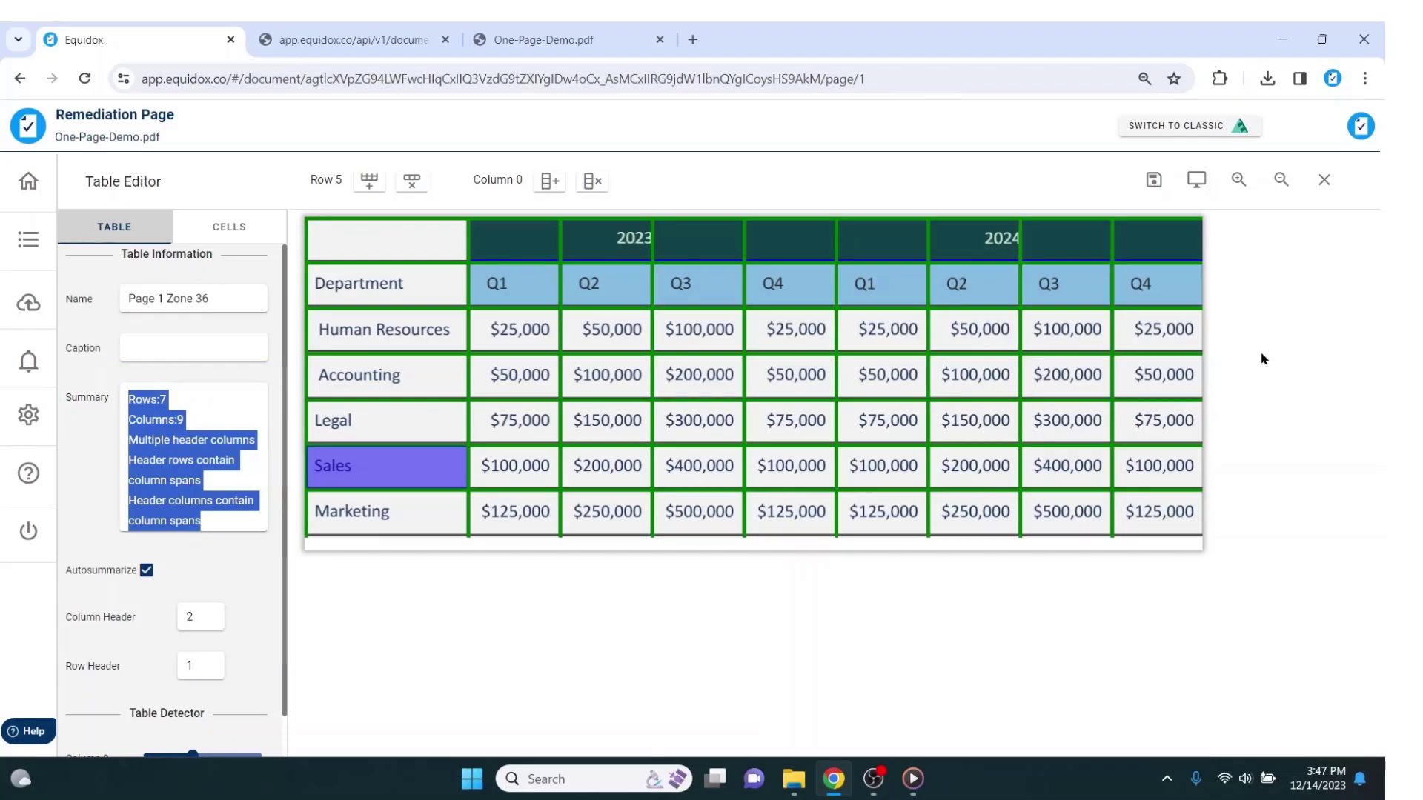
Preview the table once more and examine the year and quarter headers, department row headers, and Accounting data cells
left_click(1198, 181)
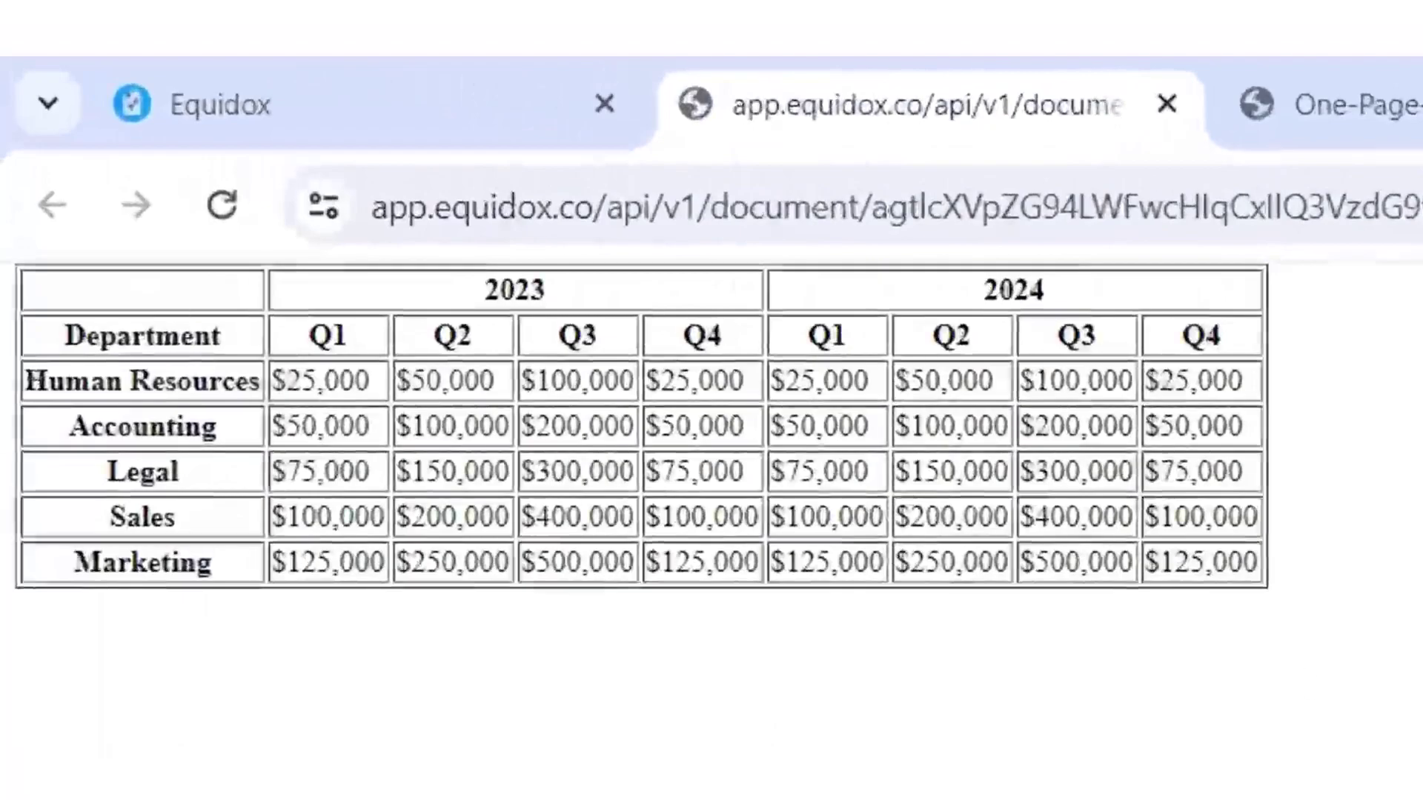
double_click(514, 289)
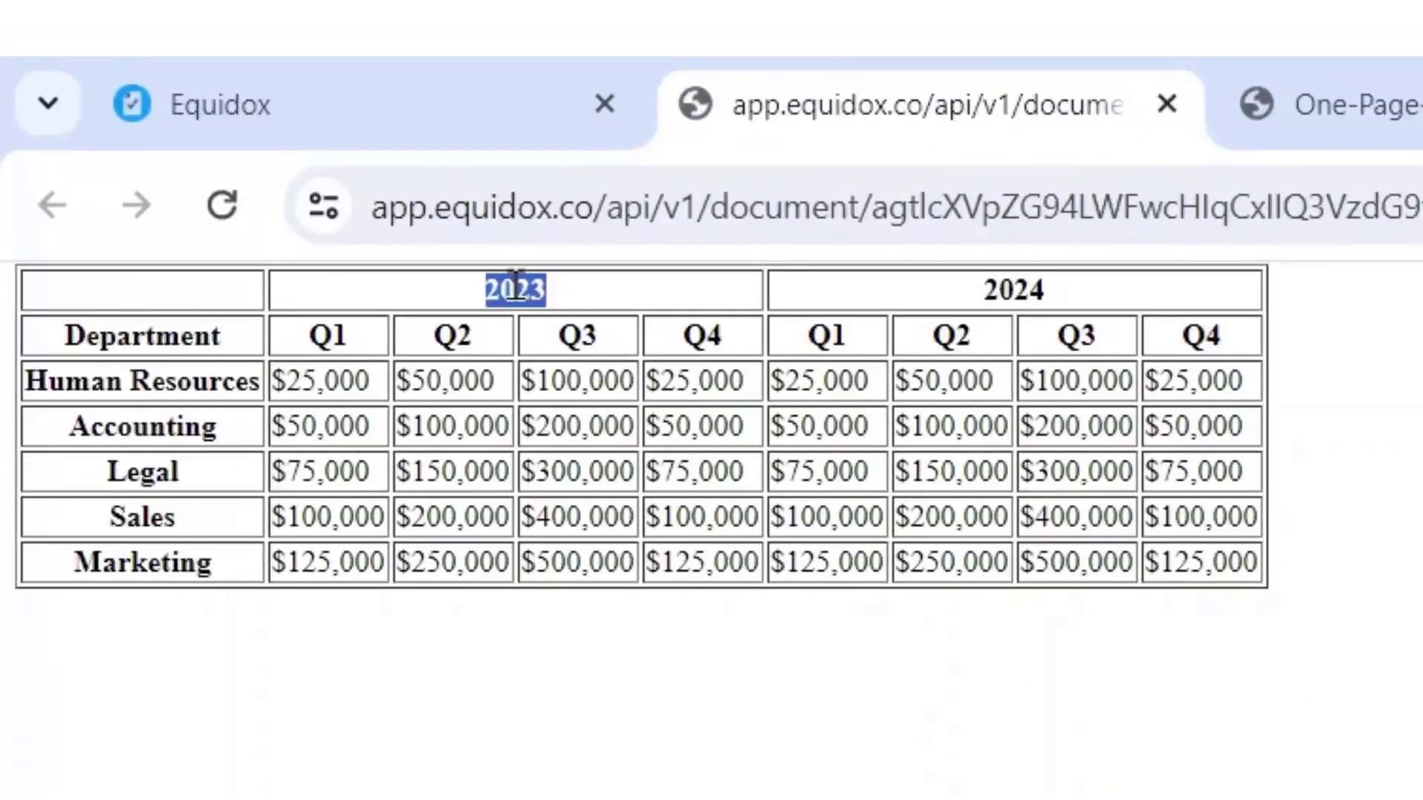
double_click(318, 347)
triple_click(146, 384)
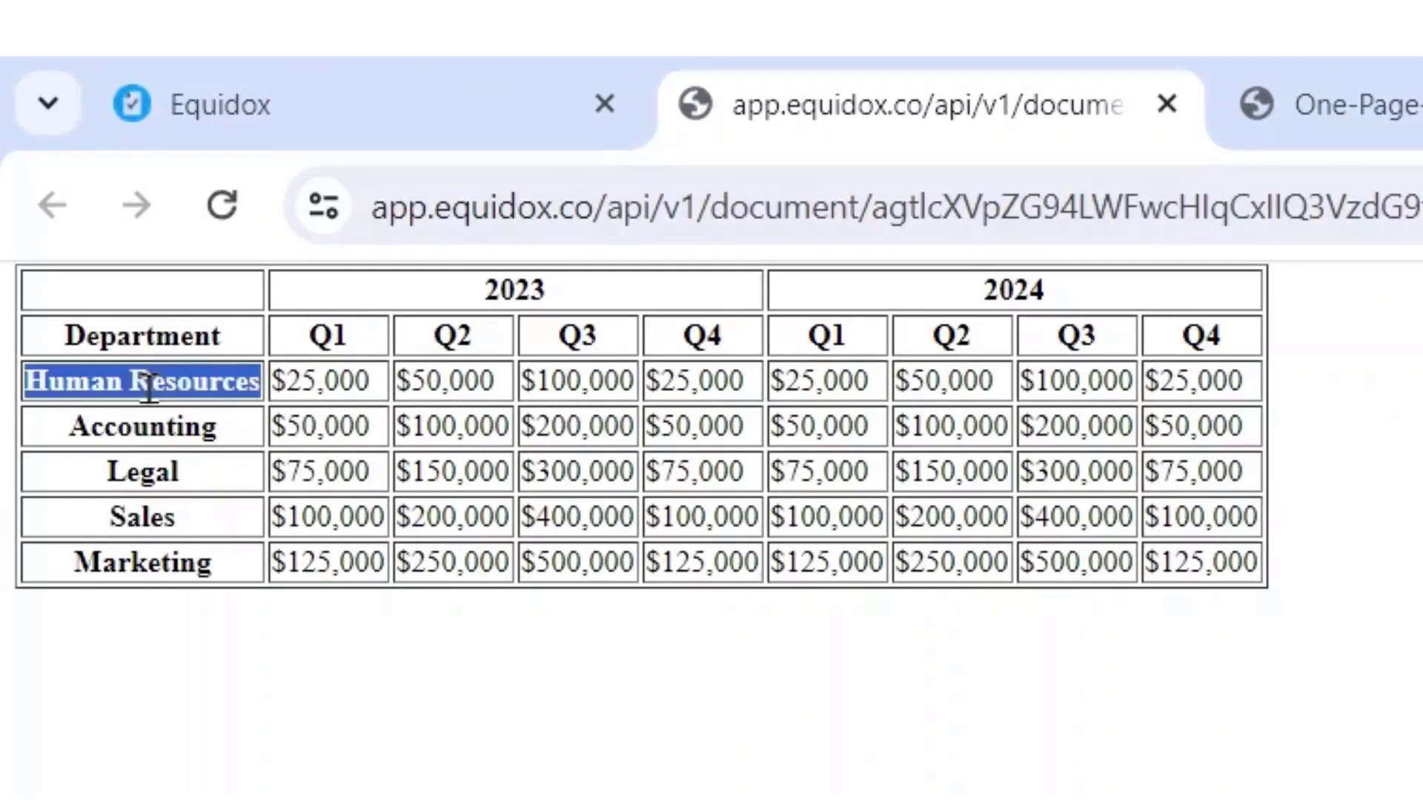
double_click(136, 425)
double_click(118, 473)
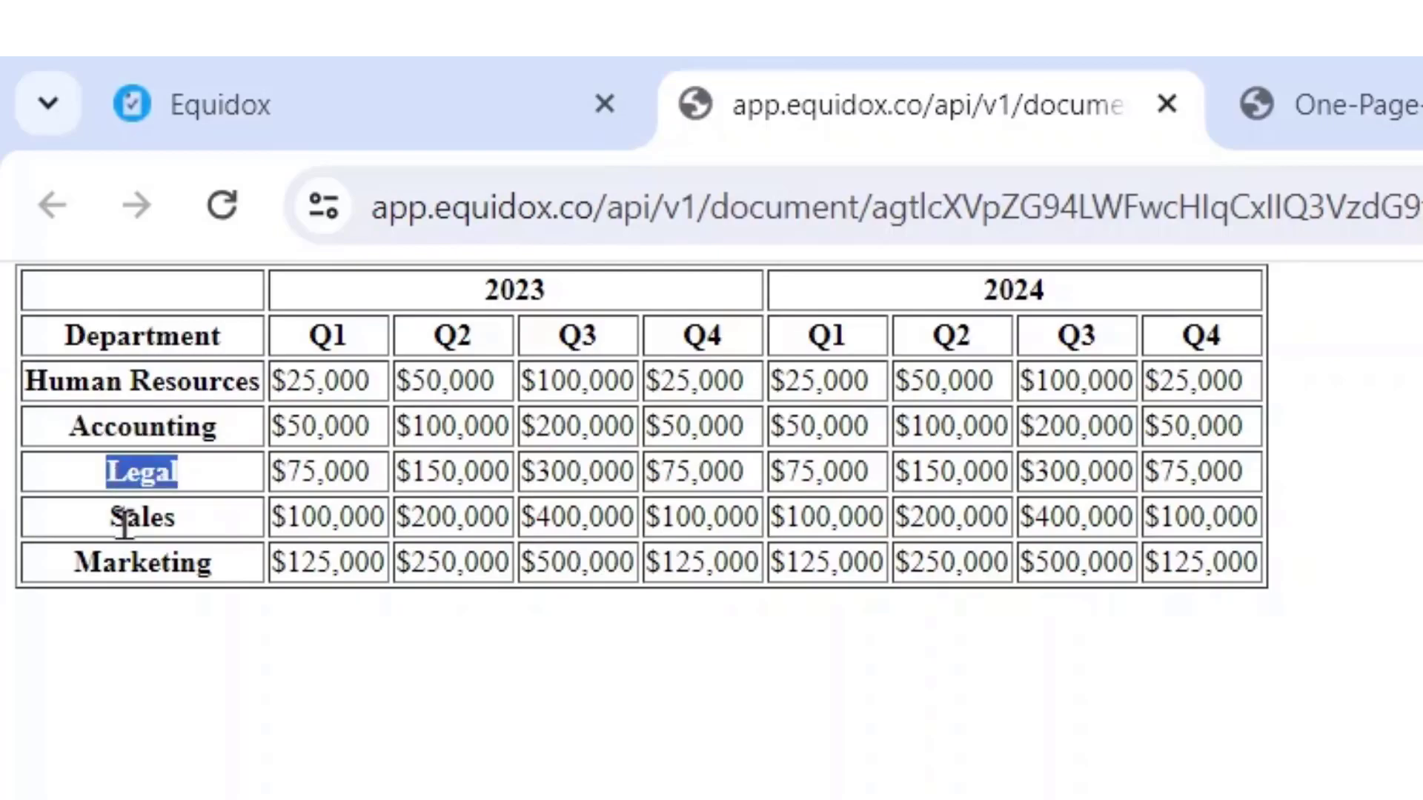
left_click(124, 519)
triple_click(445, 424)
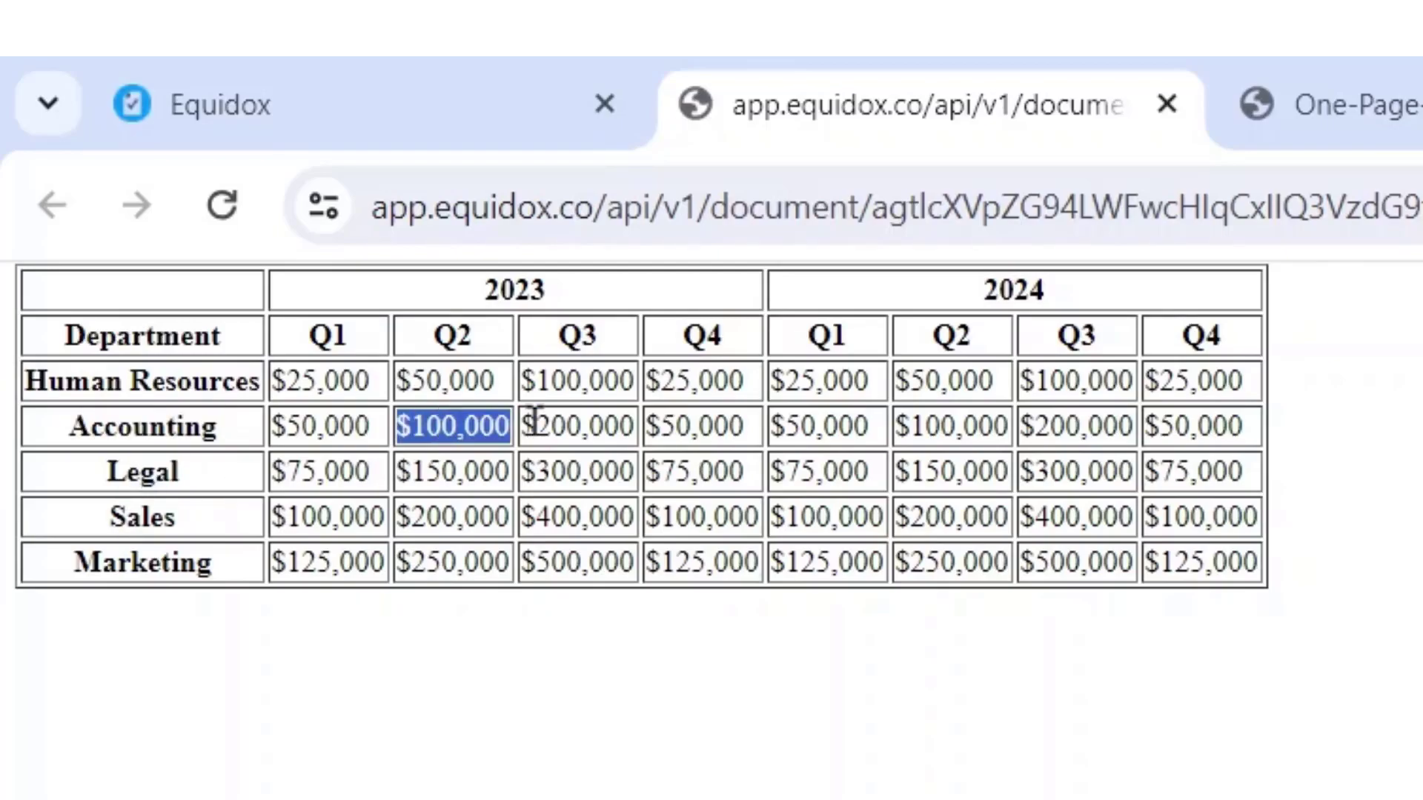
triple_click(540, 422)
double_click(664, 421)
left_click(705, 470)
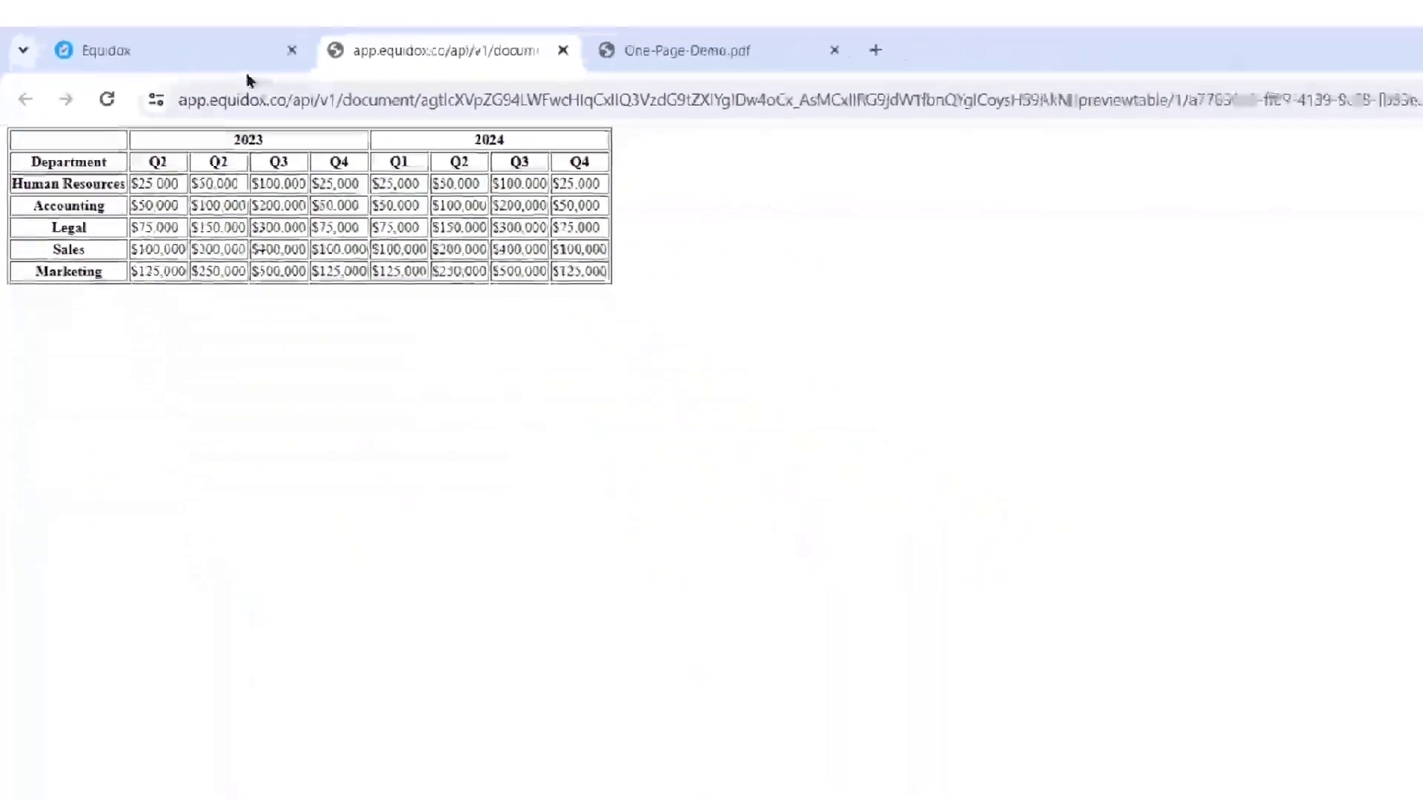
Back in the Table Editor, save the table and close the editor
left_click(243, 58)
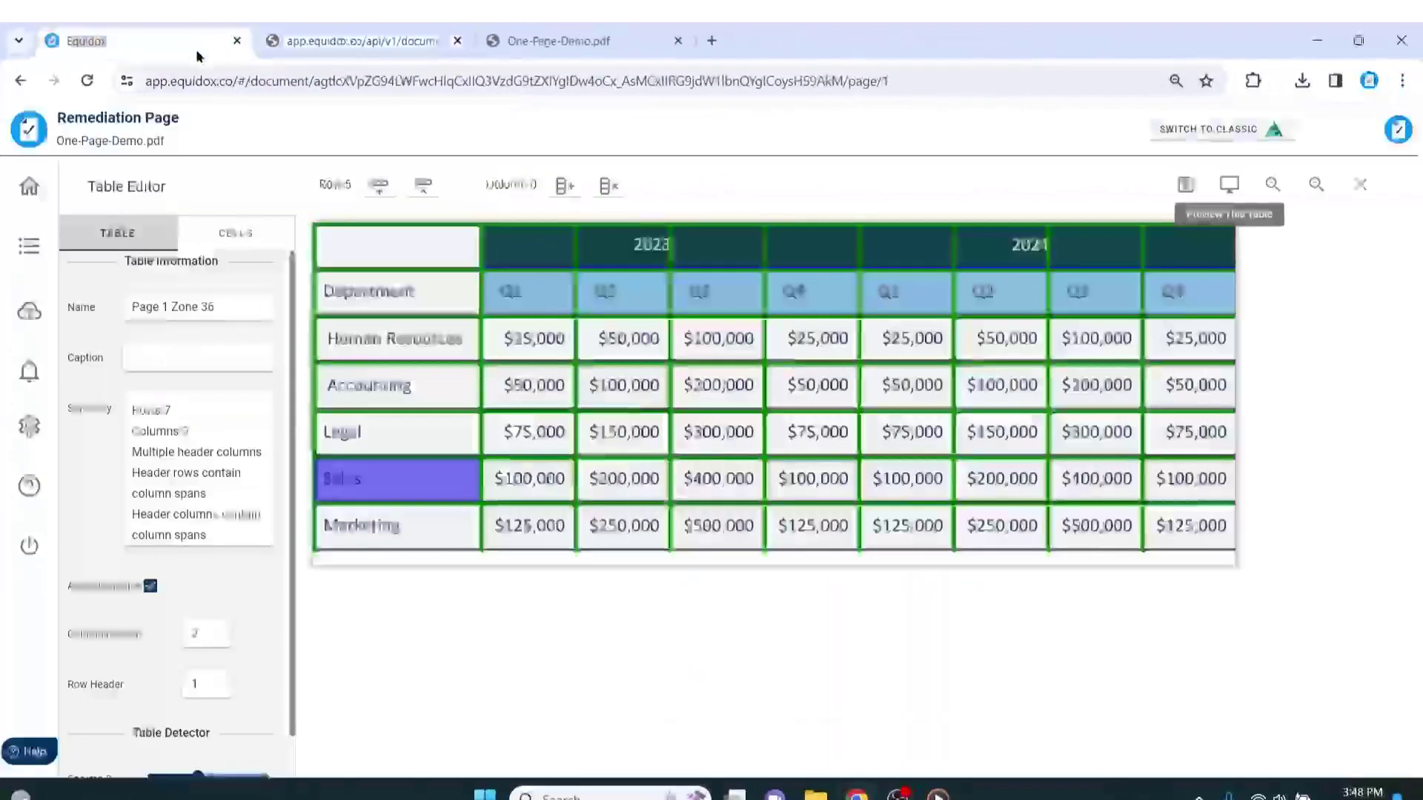
left_click(1185, 184)
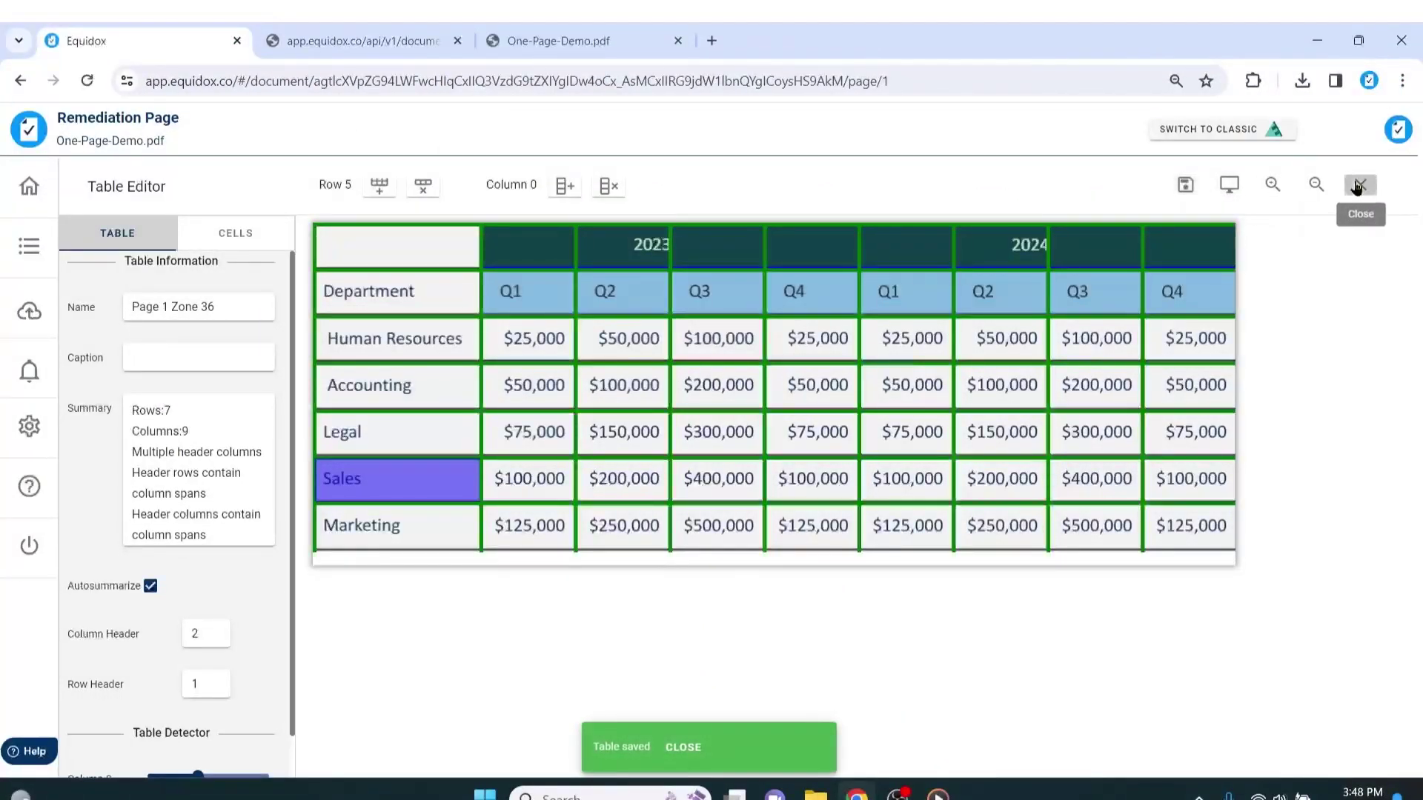
left_click(1360, 184)
Select the logo image zone at the head of the page and give it the description "Equidox logo"
left_click(592, 315)
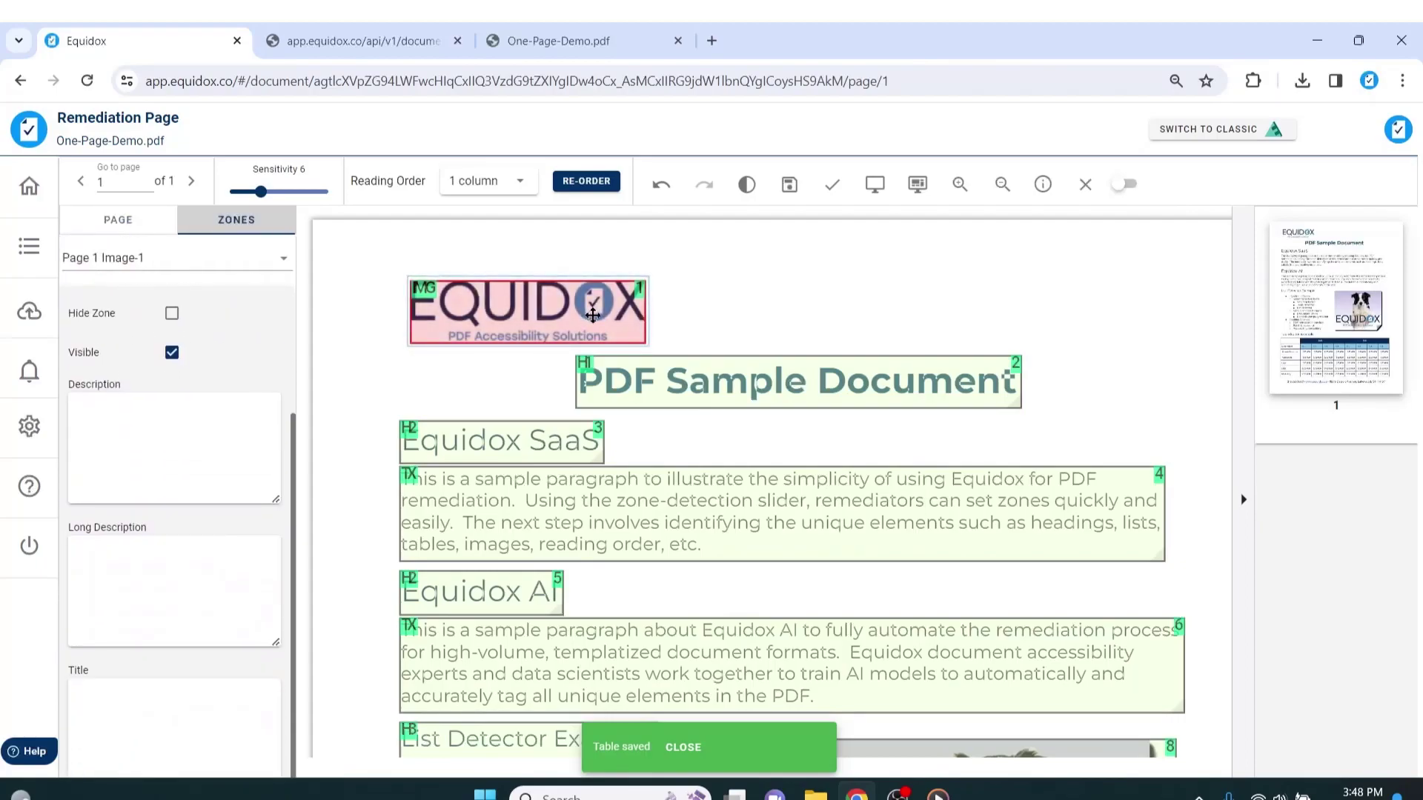
scroll(922, 501, "down", 4)
left_click(1008, 573)
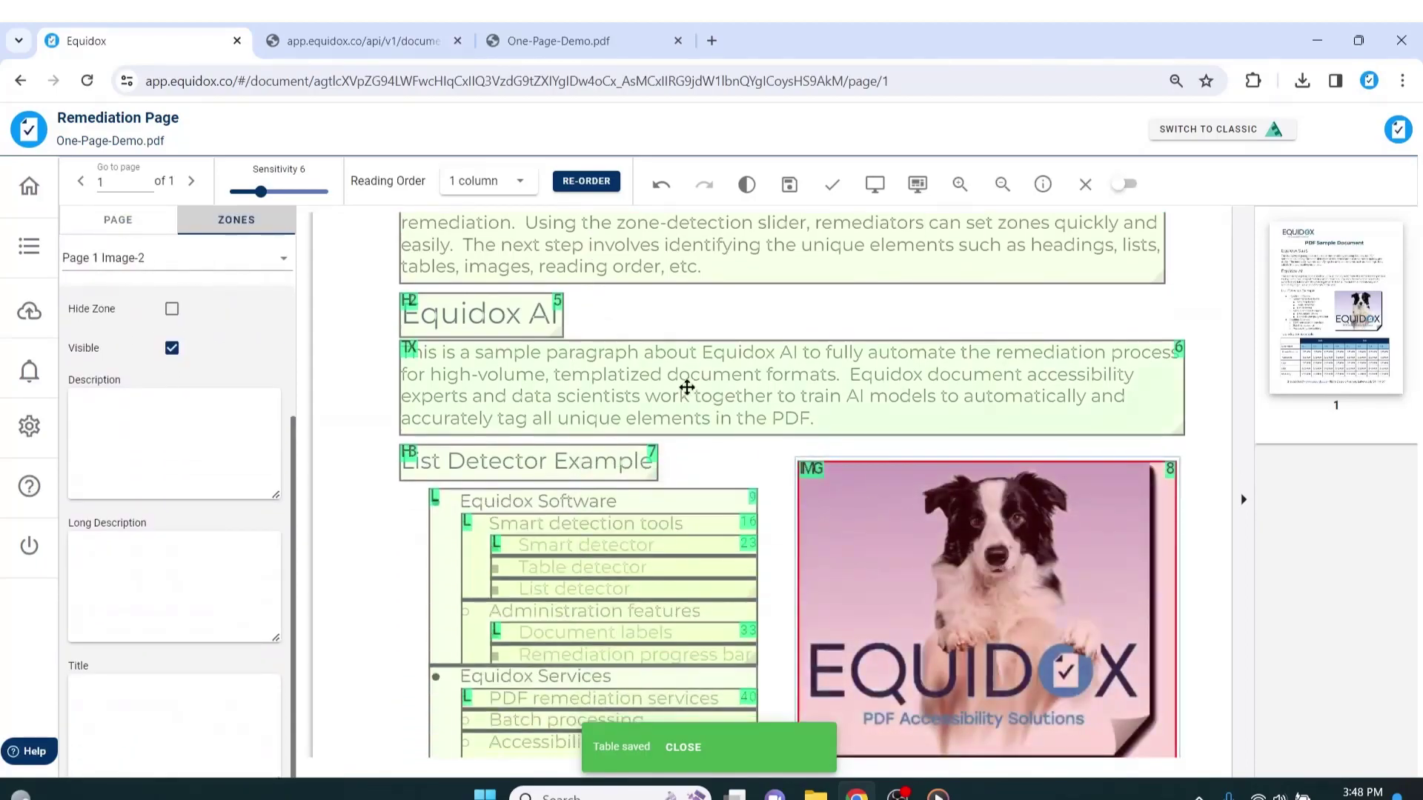
scroll(688, 385, "up", 4)
left_click(560, 318)
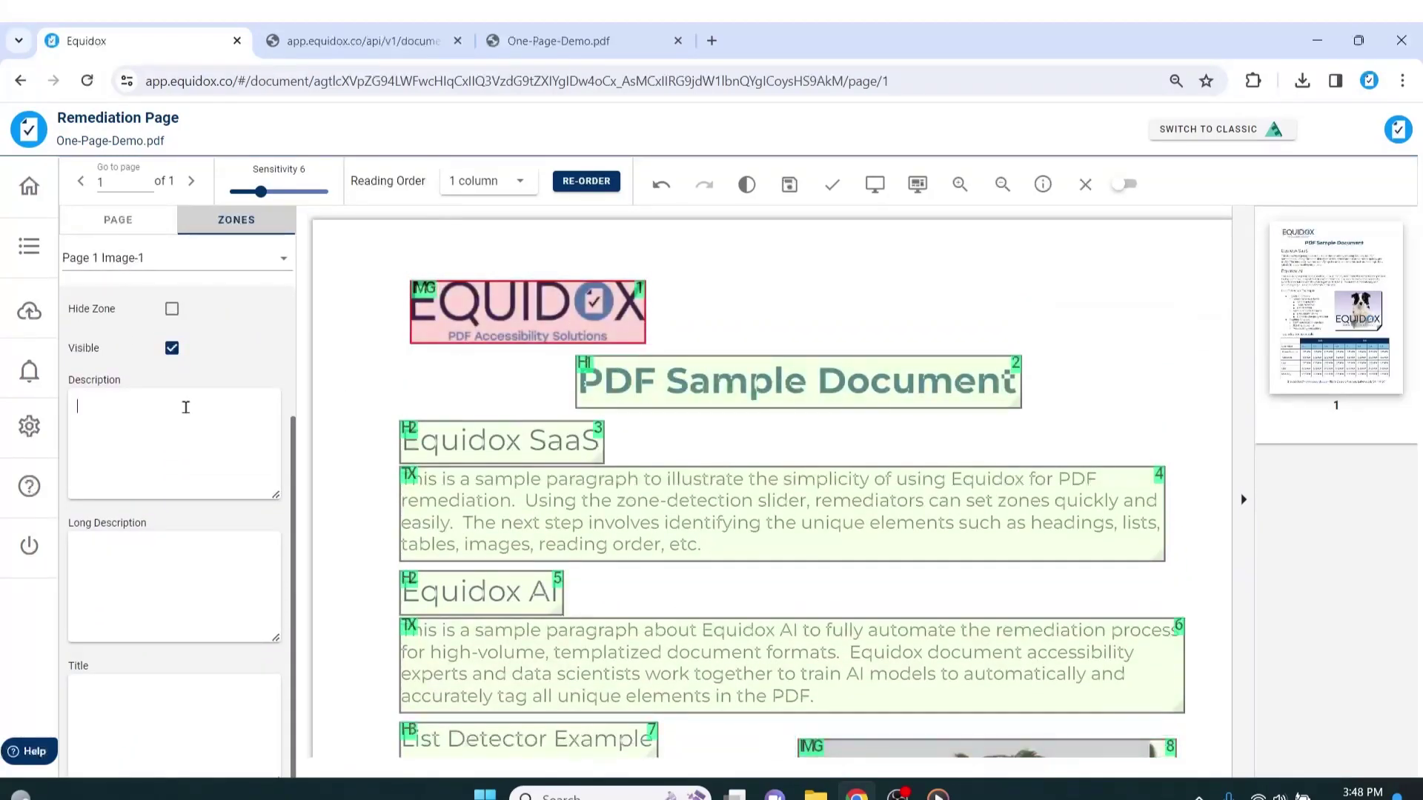
type("Equ")
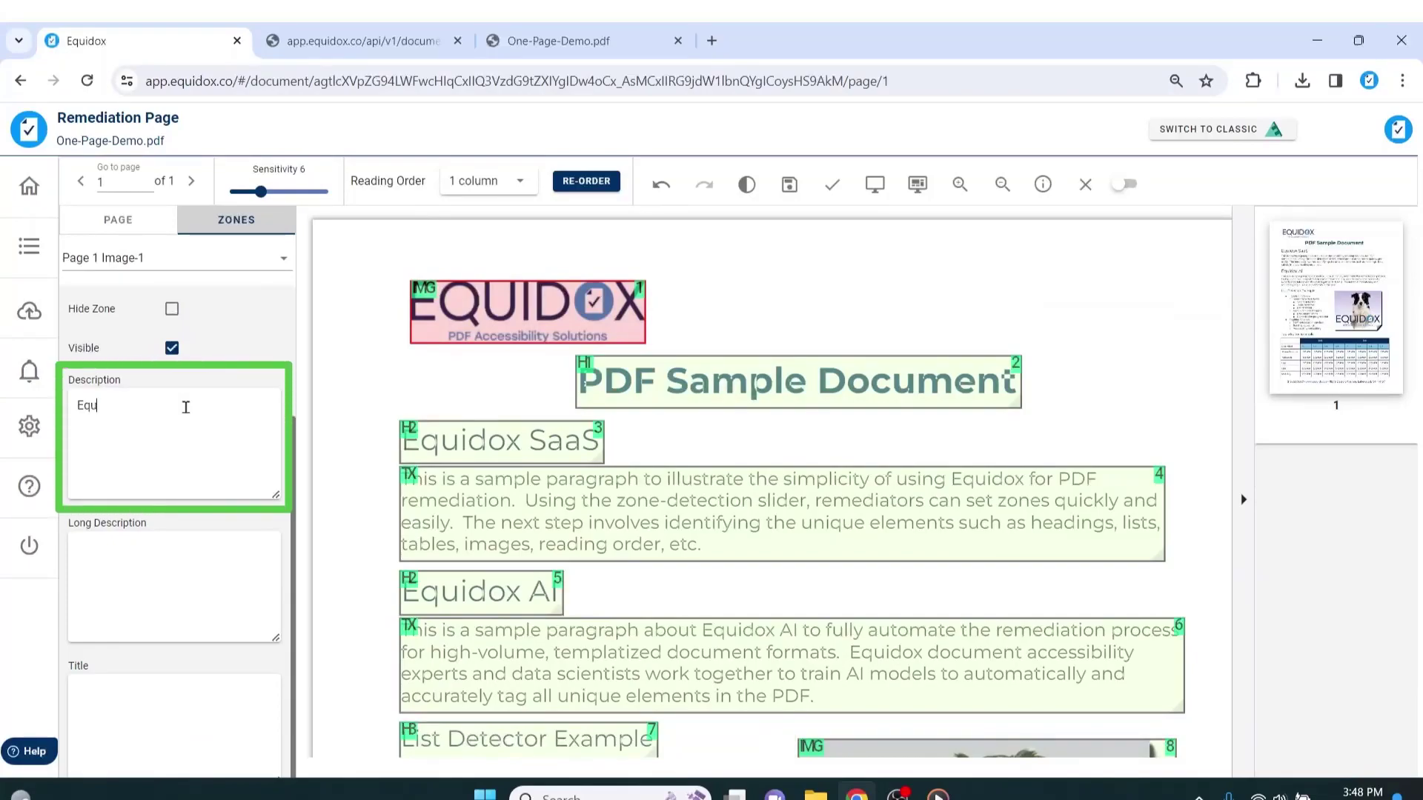
type("idox logo")
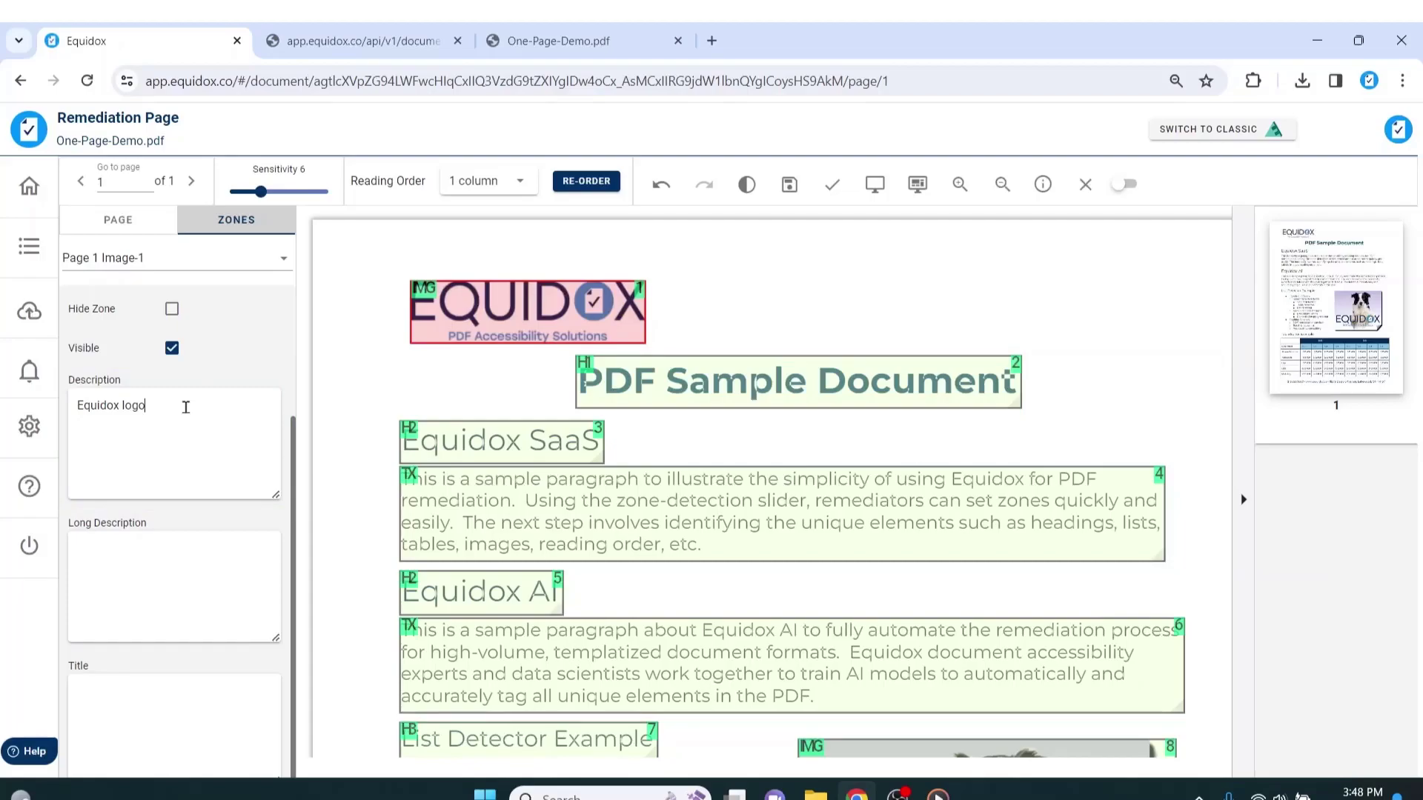
Collapse the page thumbnails and delete the image zone covering the dog picture
scroll(1064, 398, "down", 5)
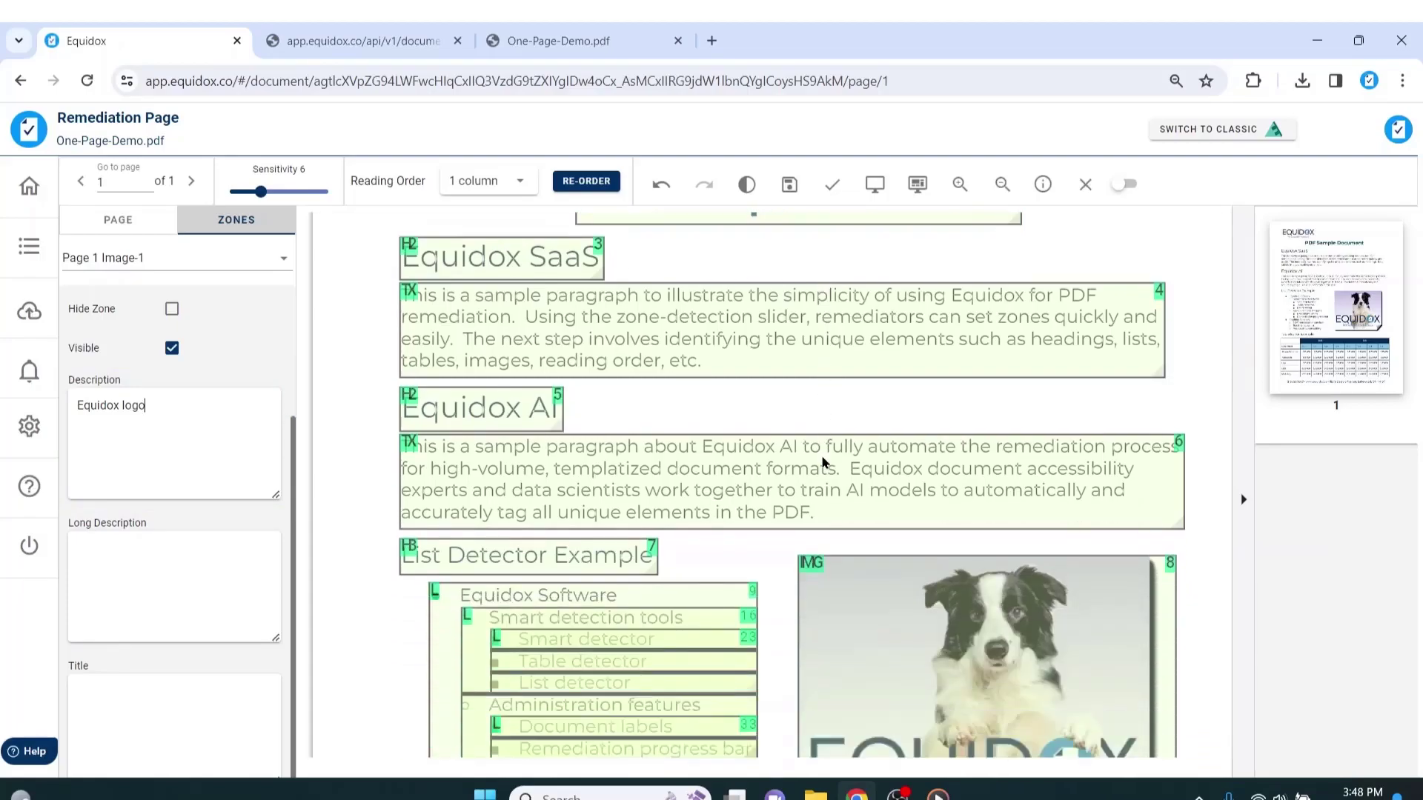
left_click(1064, 399)
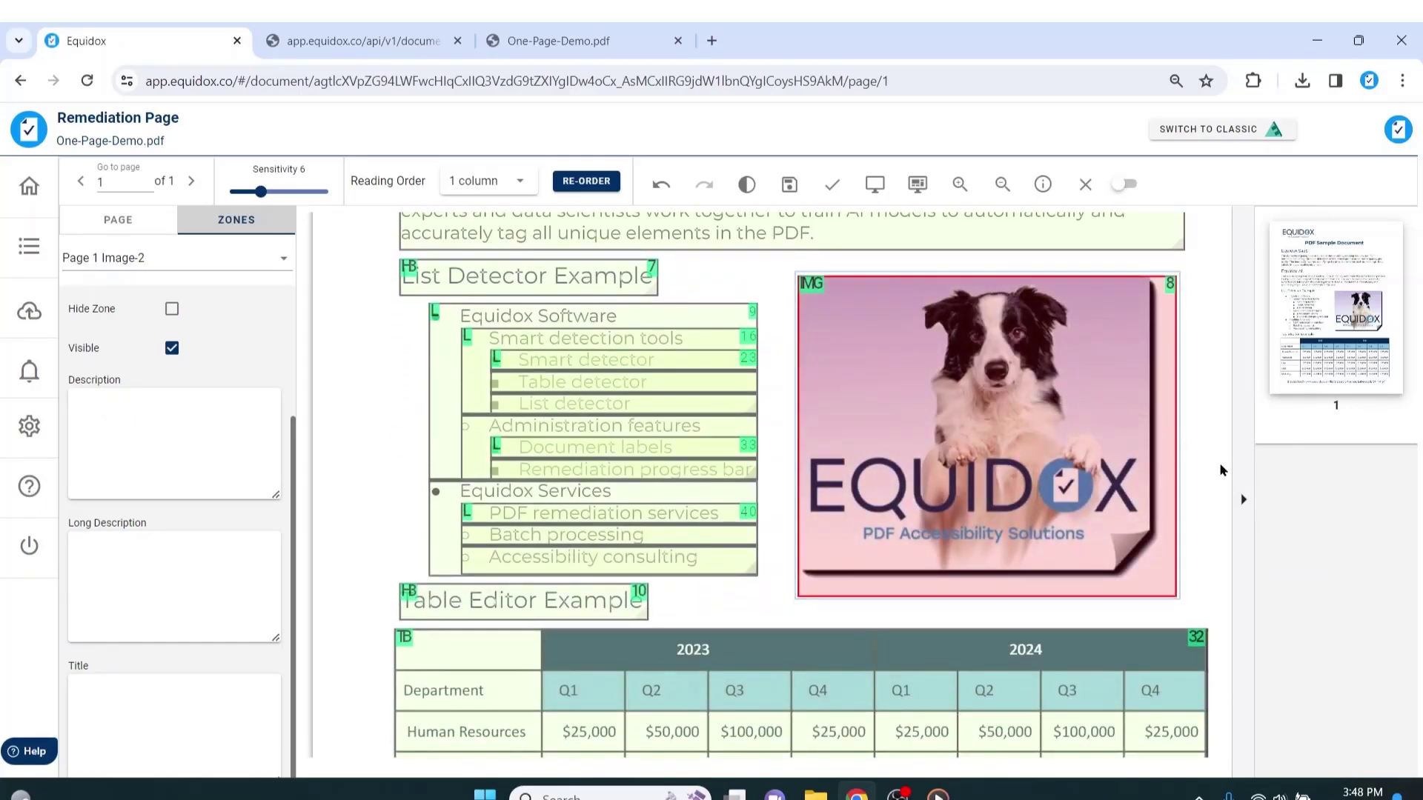
left_click(1243, 490)
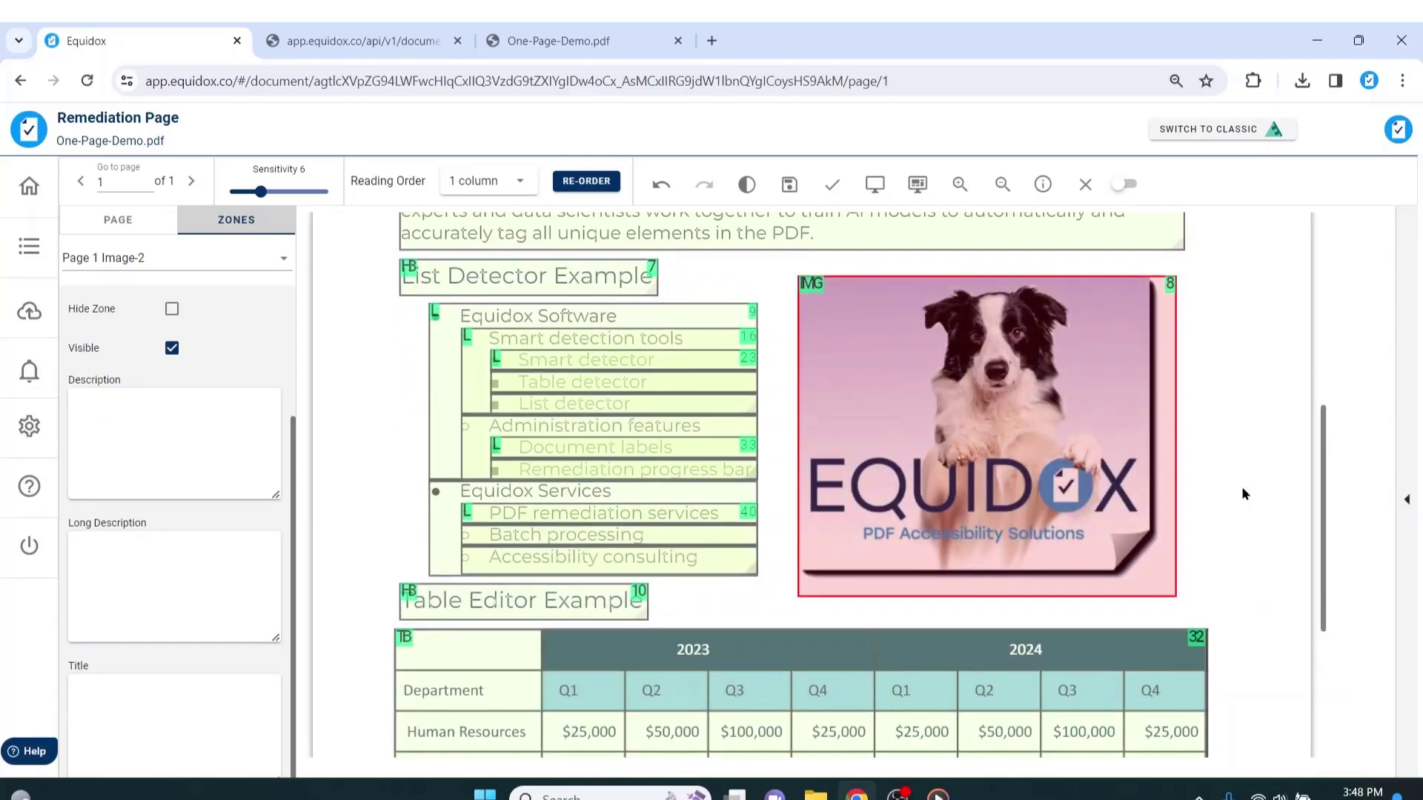
left_click(1114, 435)
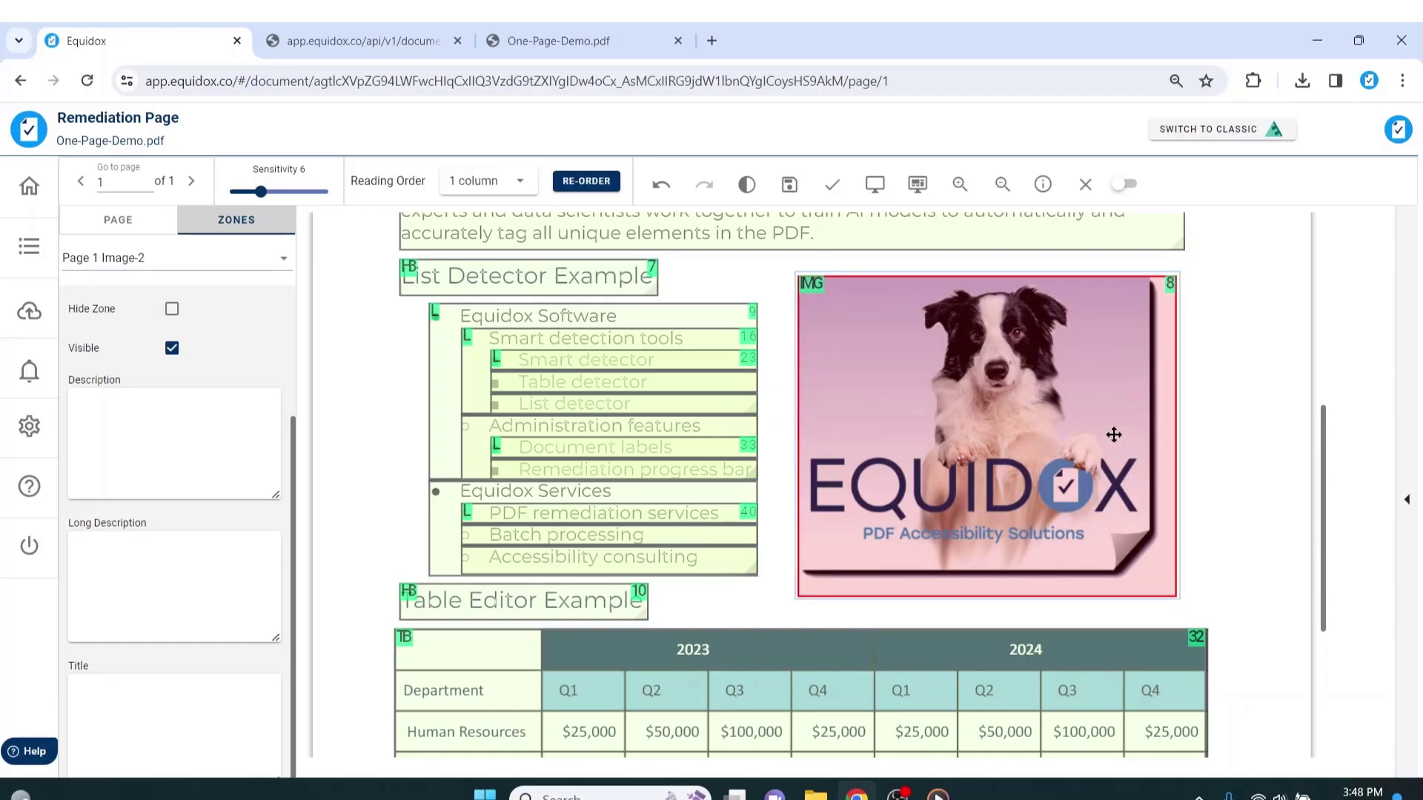
key("Delete")
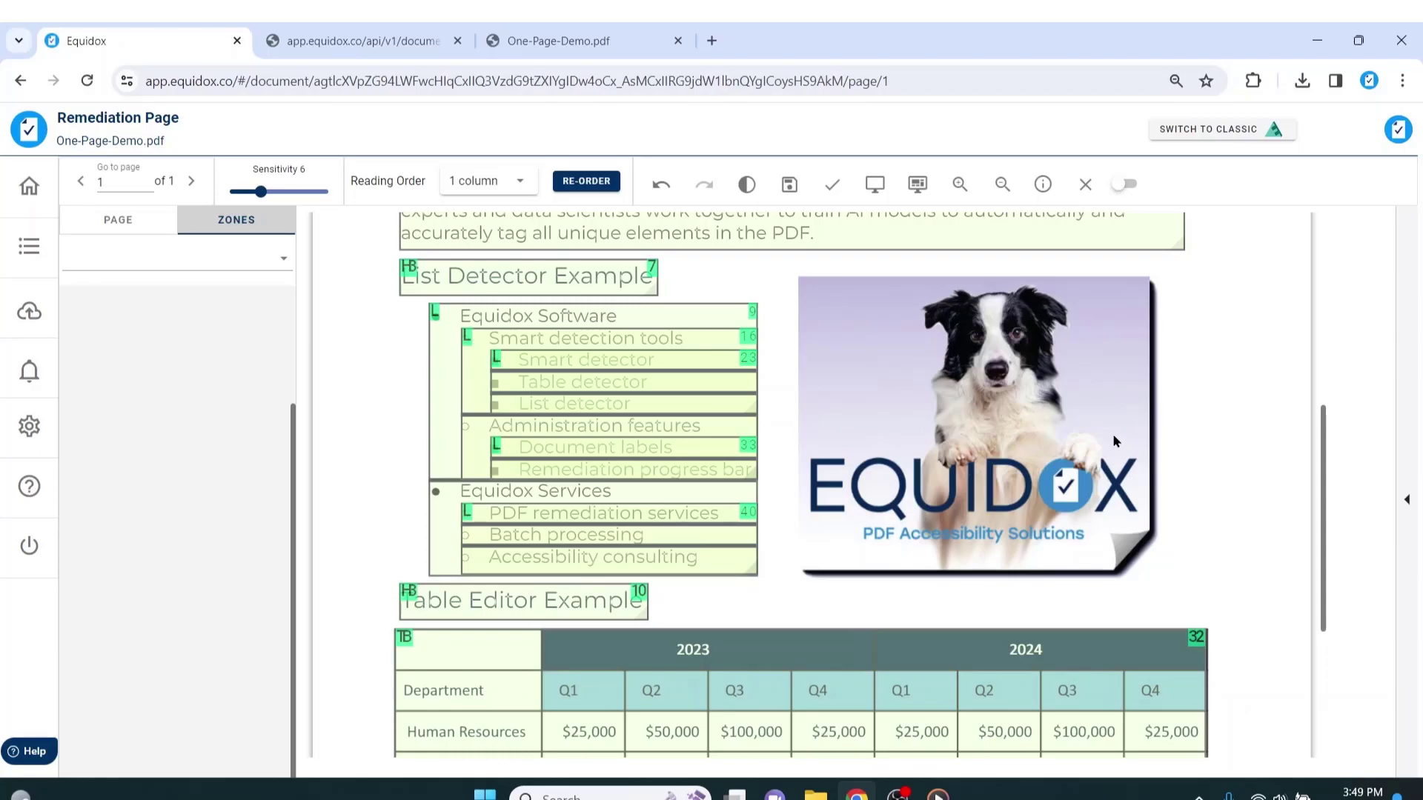
Preview the page, check where the contact line falls between the Table Editor Example heading and the table, and return to the editor
left_click(876, 185)
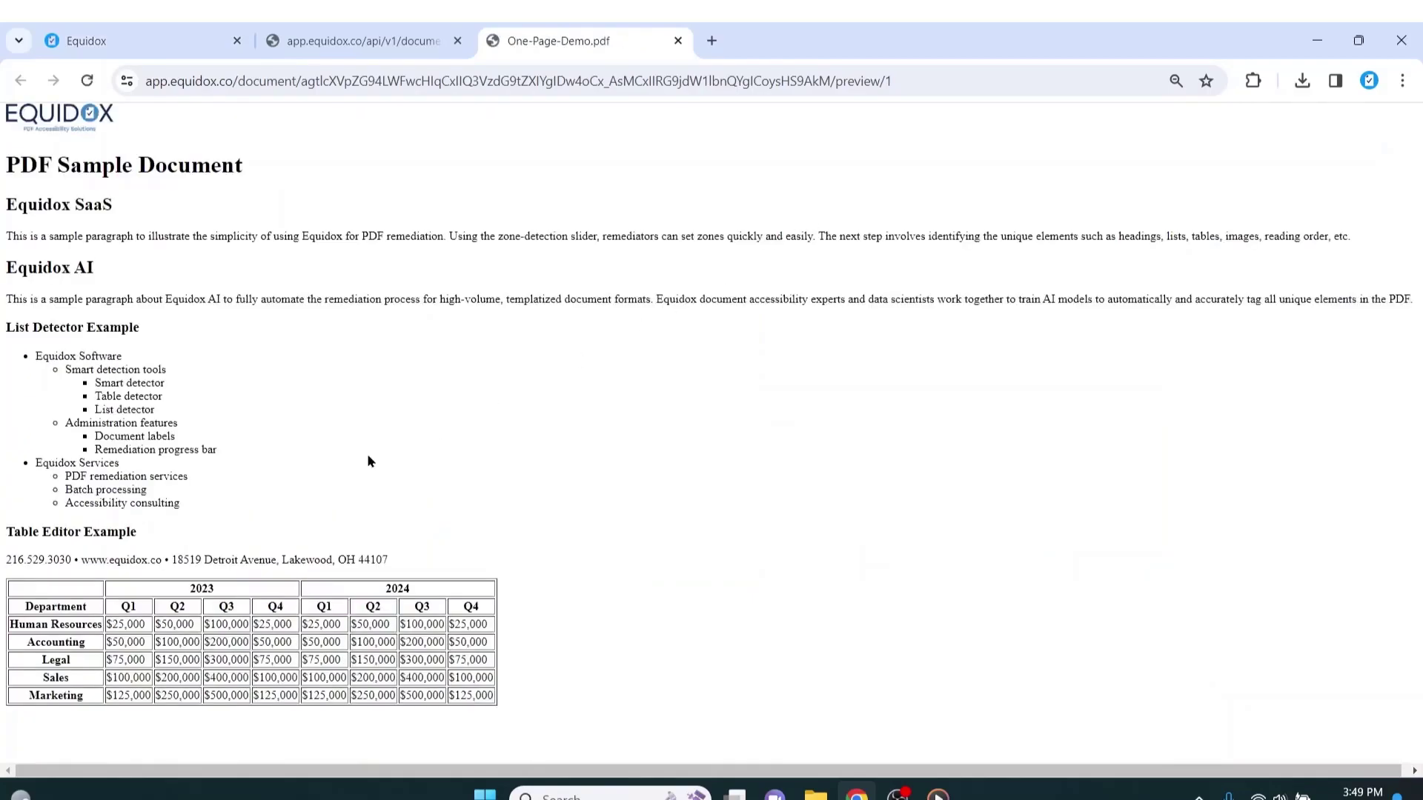
left_click_drag(11, 529, 521, 669)
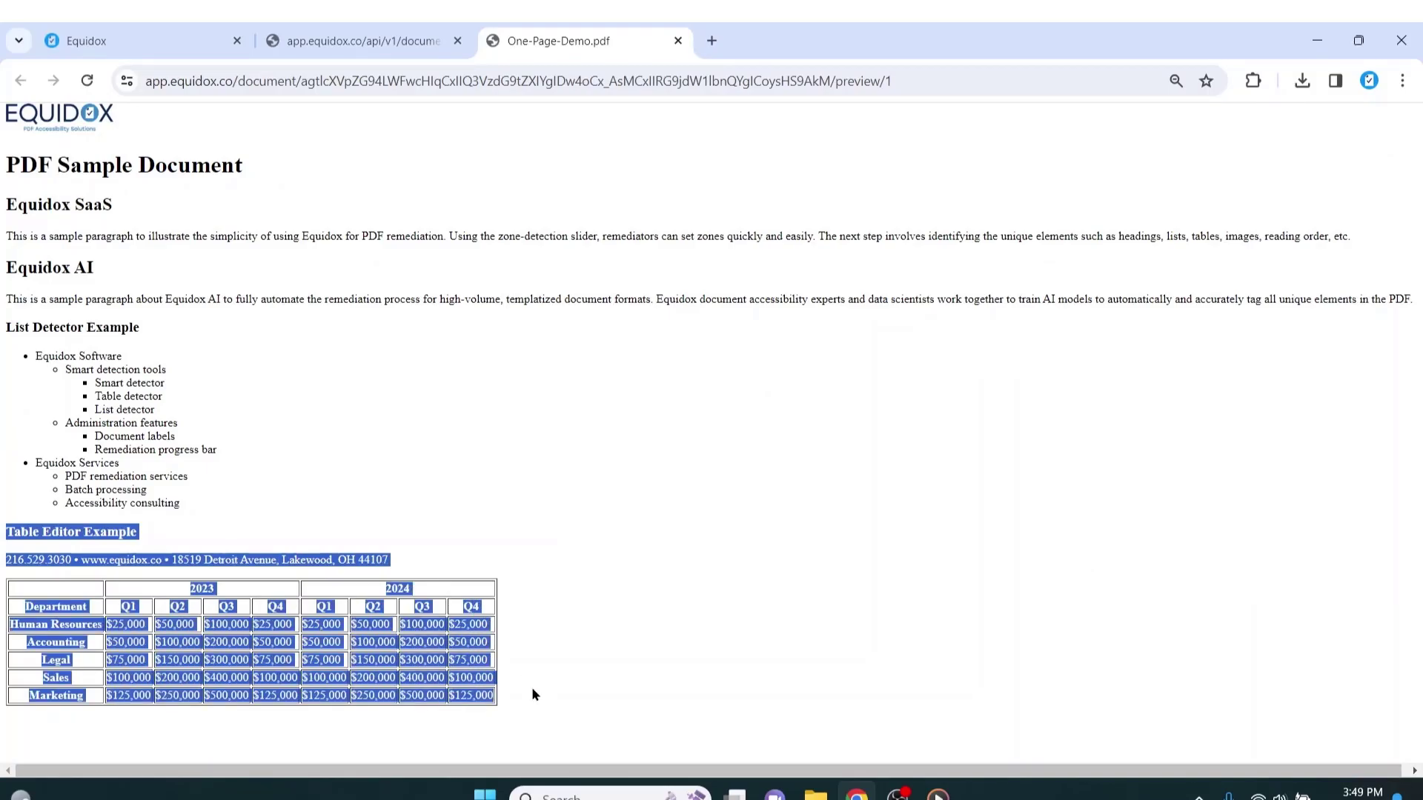
left_click(532, 693)
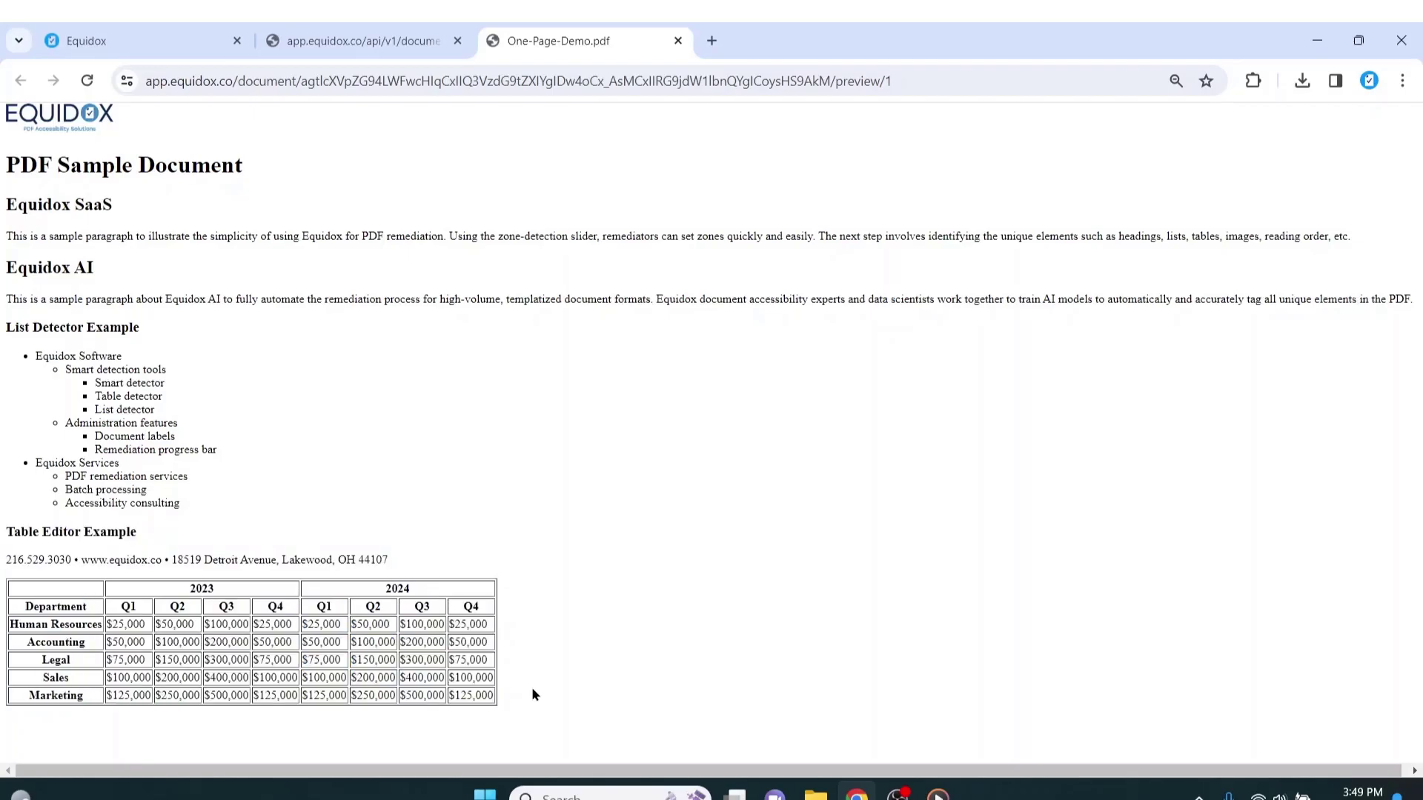
left_click(175, 39)
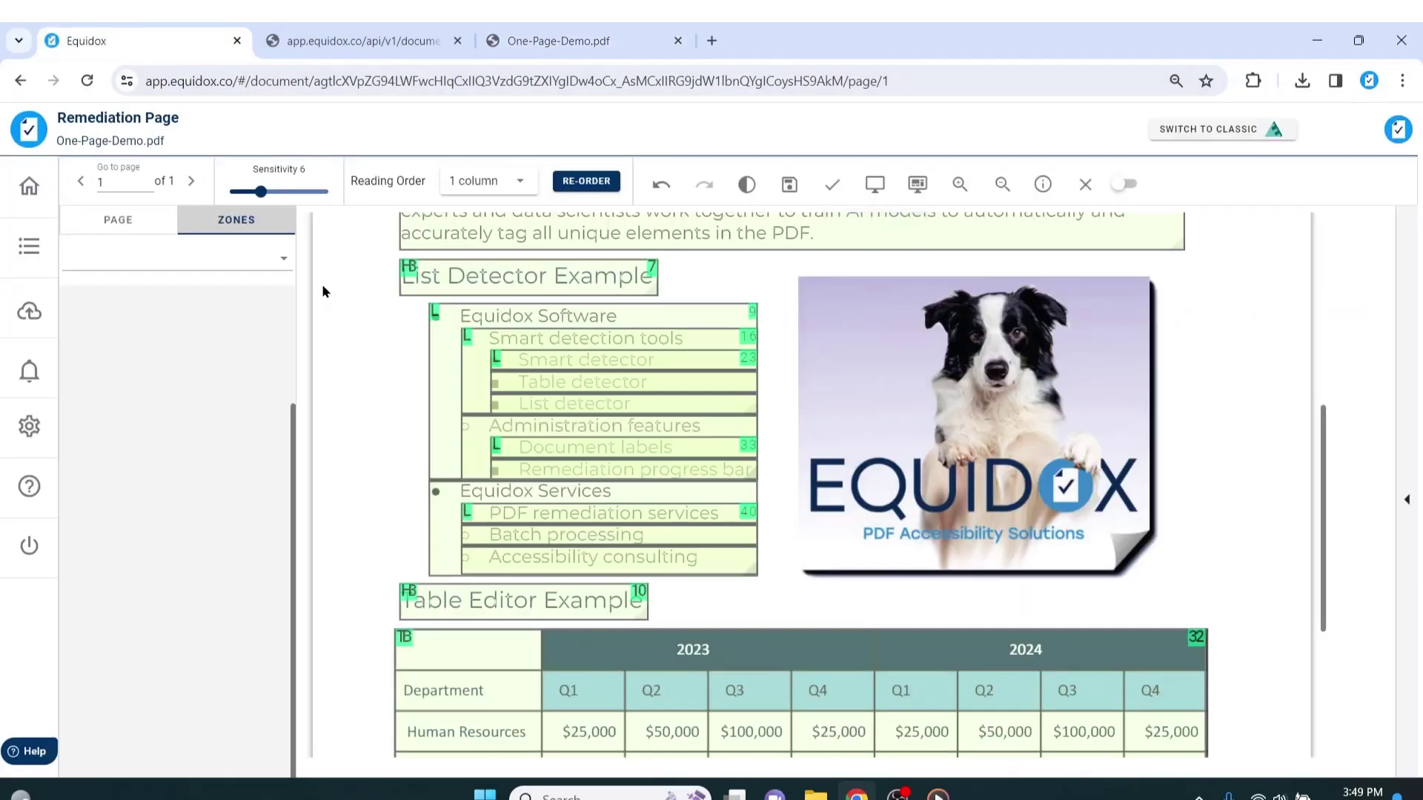
Re-order the page's zones with the 1 column reading order and select the List Detector Example heading to check its order
left_click(583, 183)
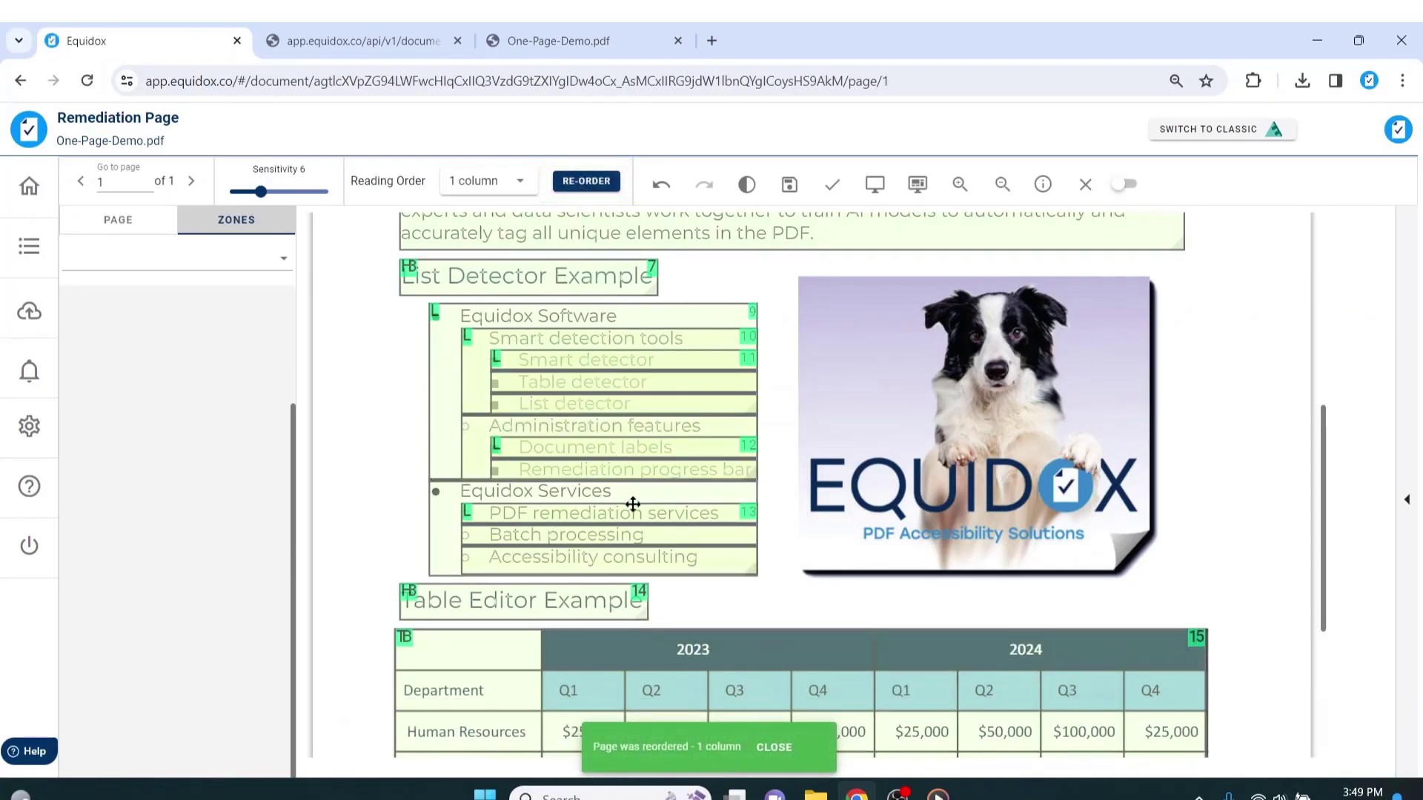
left_click(521, 183)
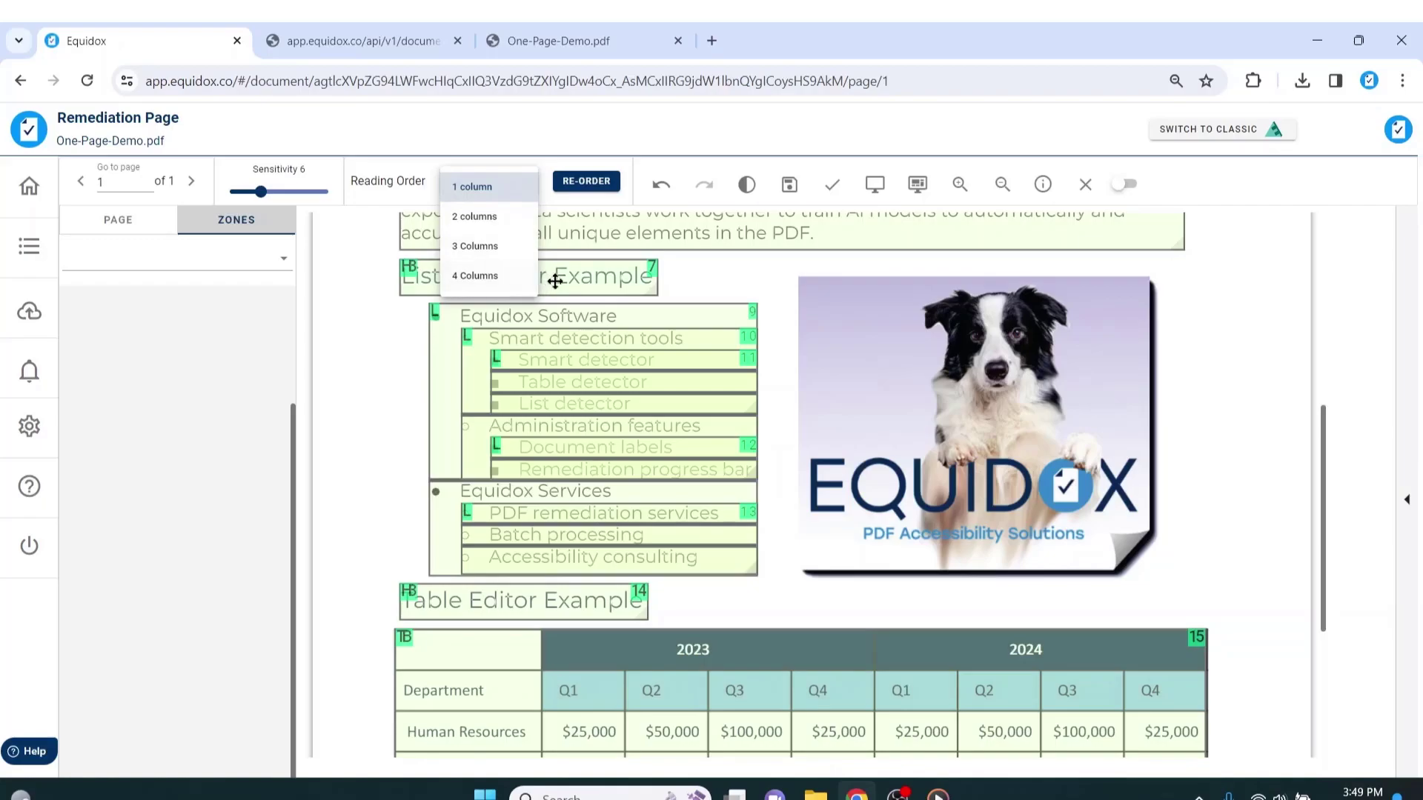
left_click(578, 284)
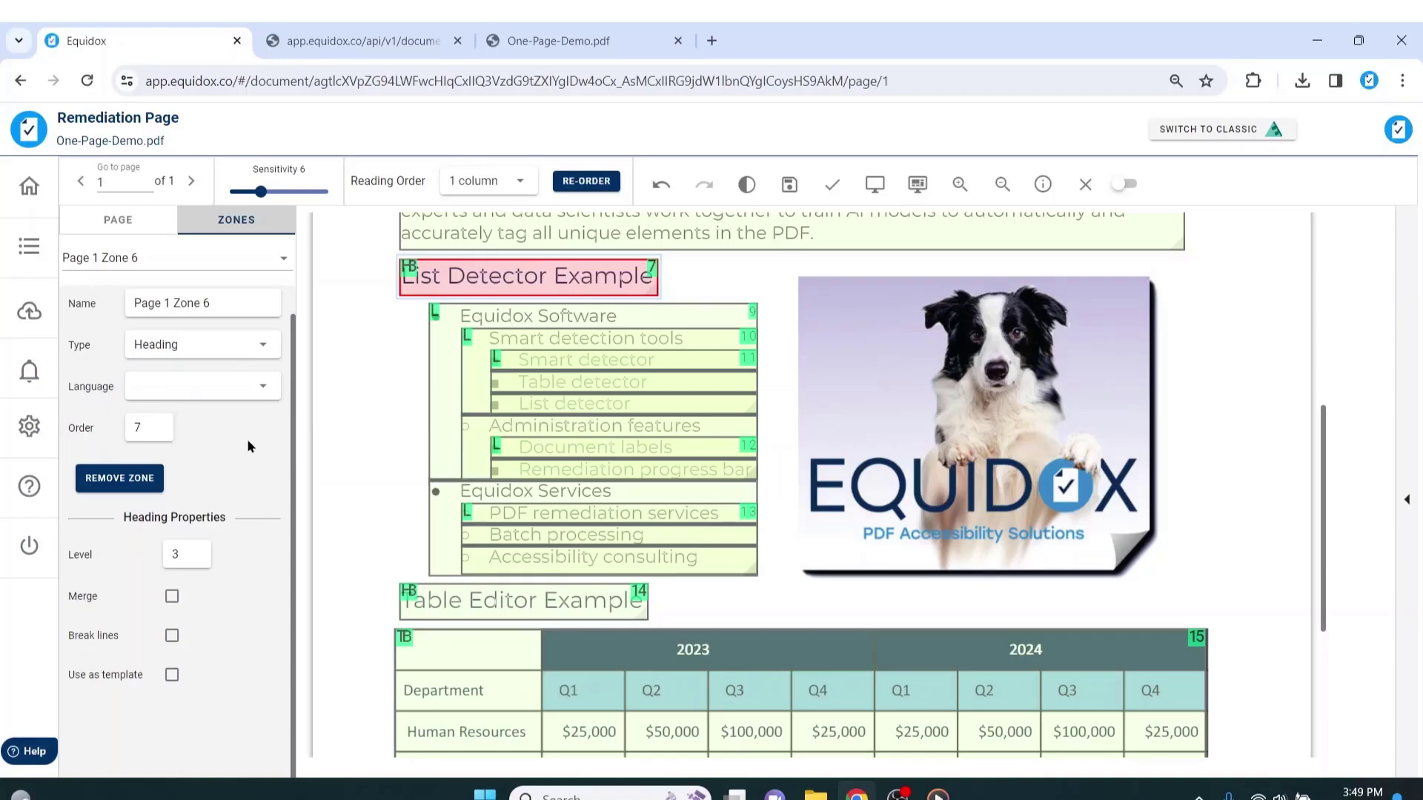
Preview the page again, check the order of the Table Editor Example heading, table and contact line, and close both preview tabs
left_click(881, 190)
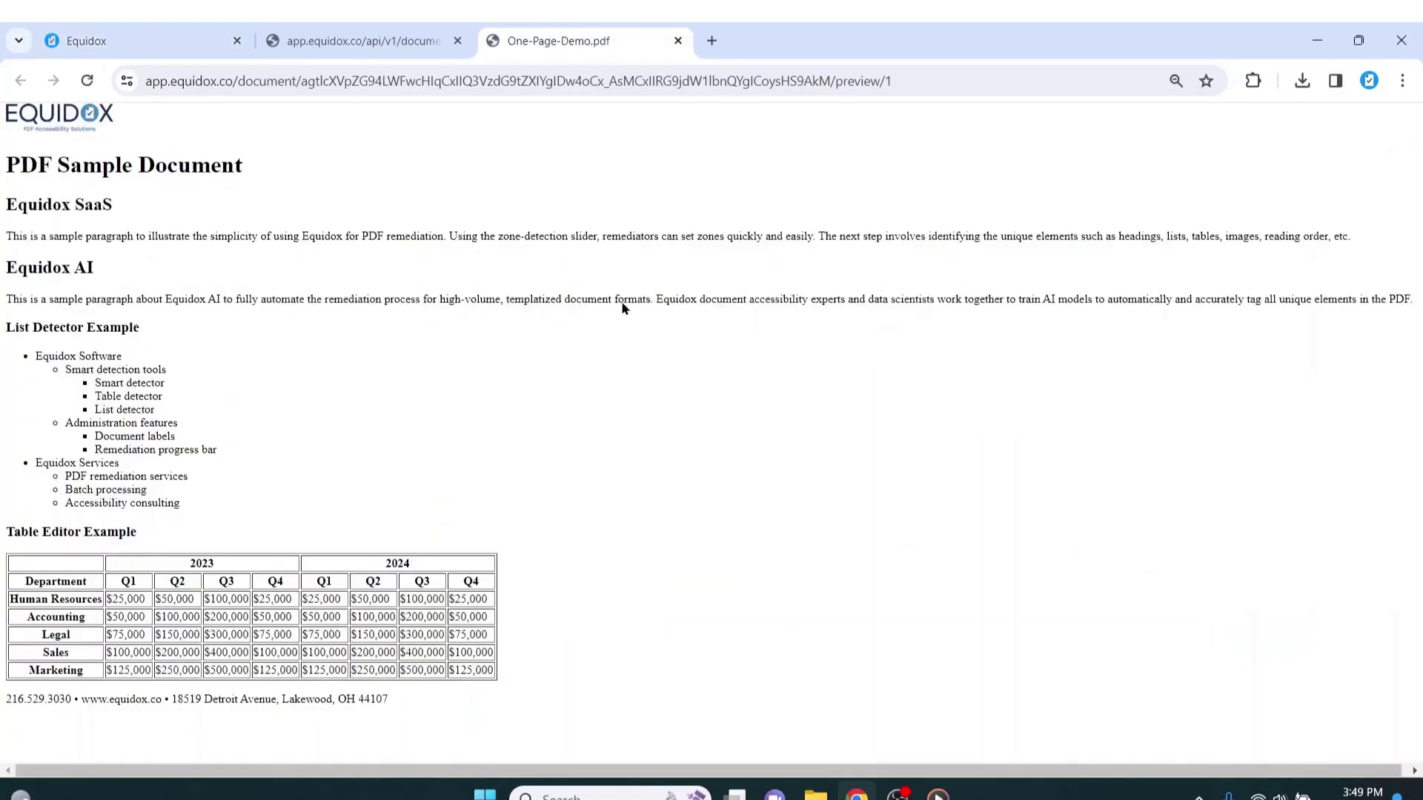
triple_click(90, 532)
left_click_drag(79, 570, 502, 676)
left_click(510, 596)
left_click(385, 43)
left_click(458, 42)
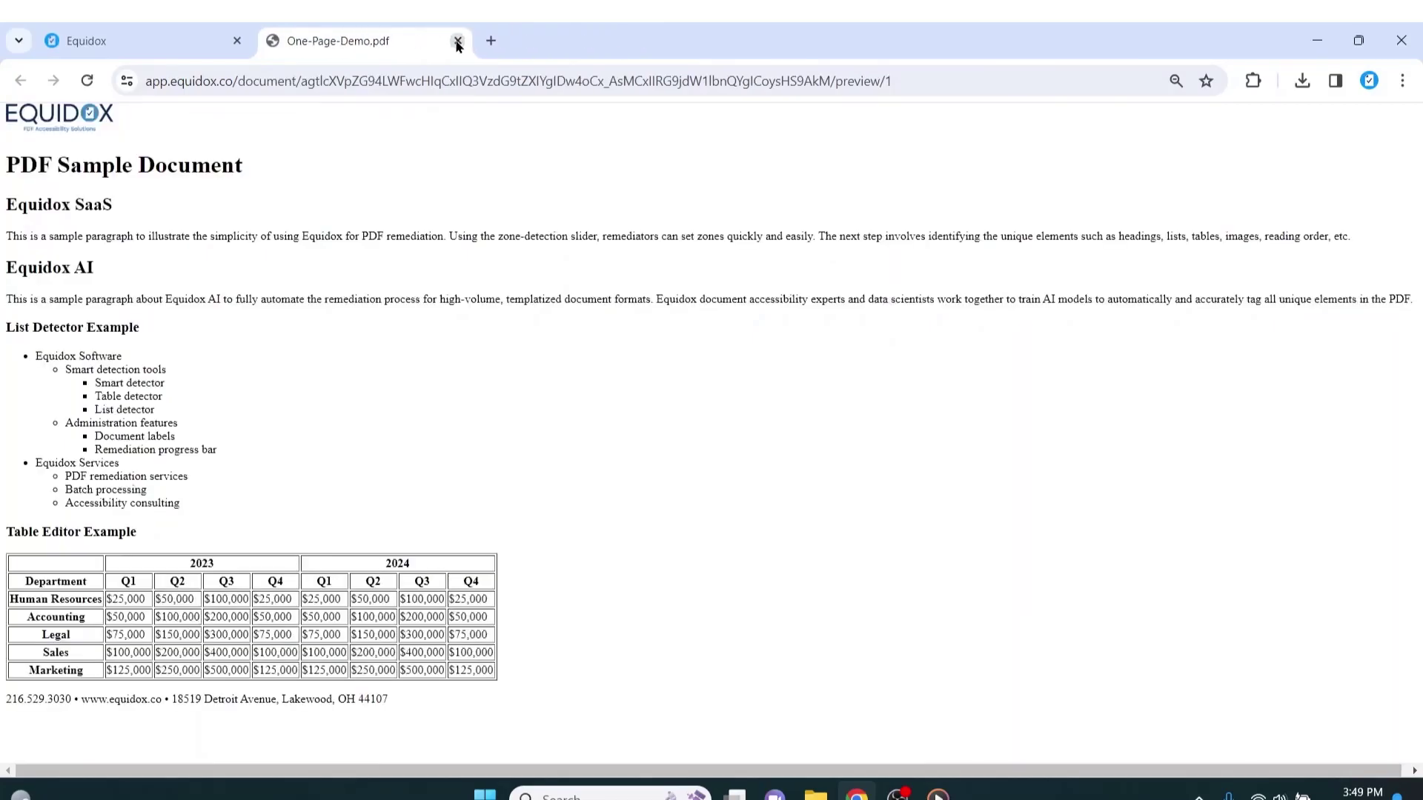
left_click(458, 42)
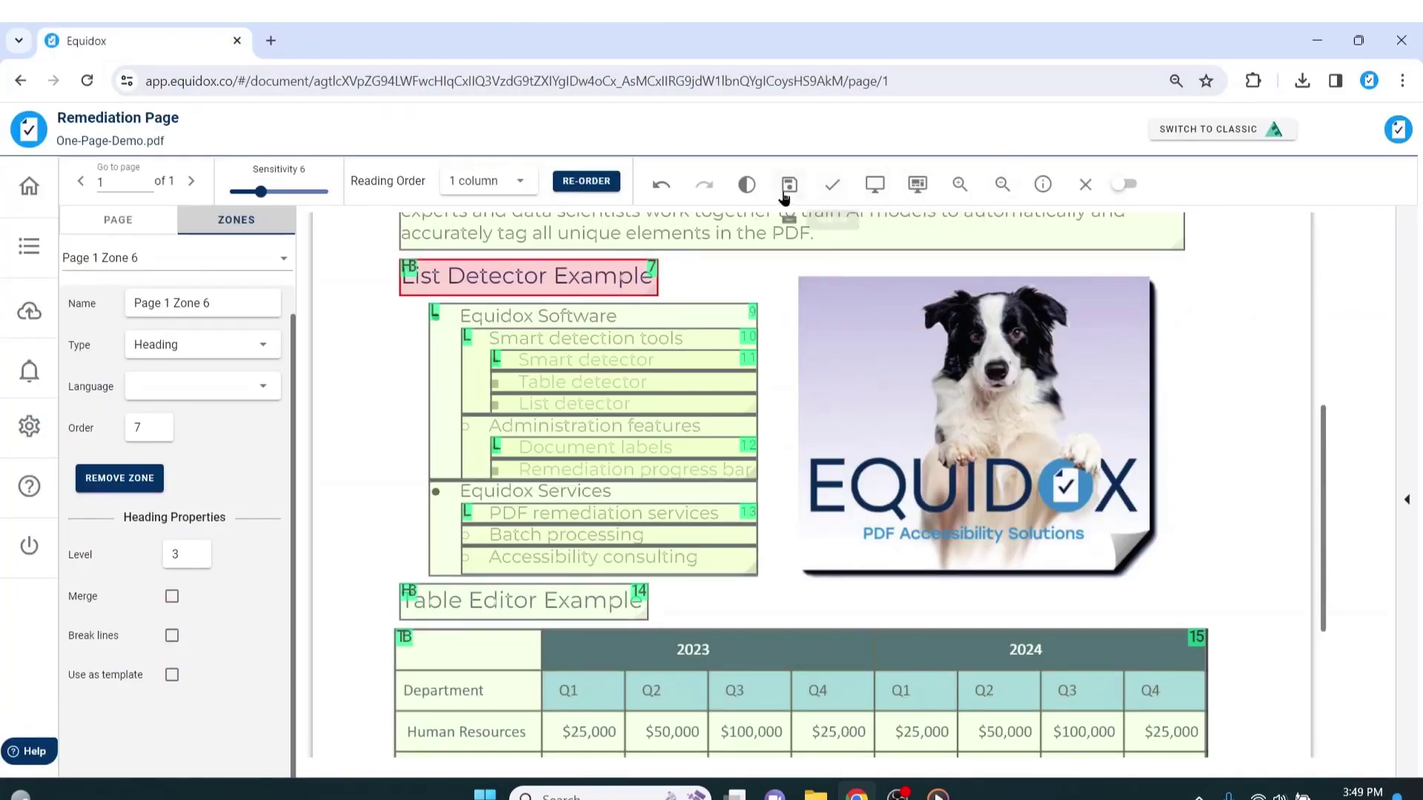
Save the page, leave the remediation editor, and open the document's export options
left_click(1083, 184)
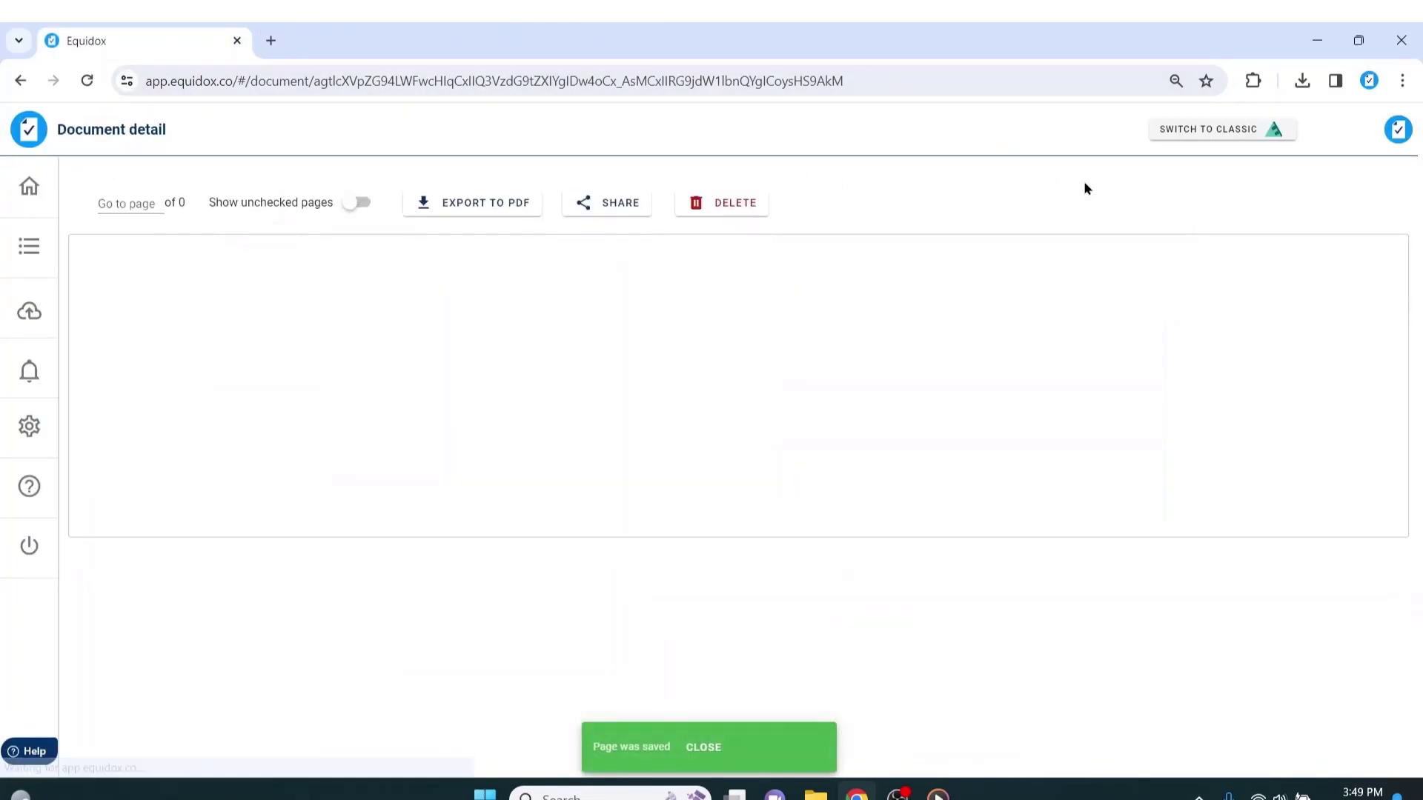
scroll(879, 363, "down", 2)
left_click(867, 384)
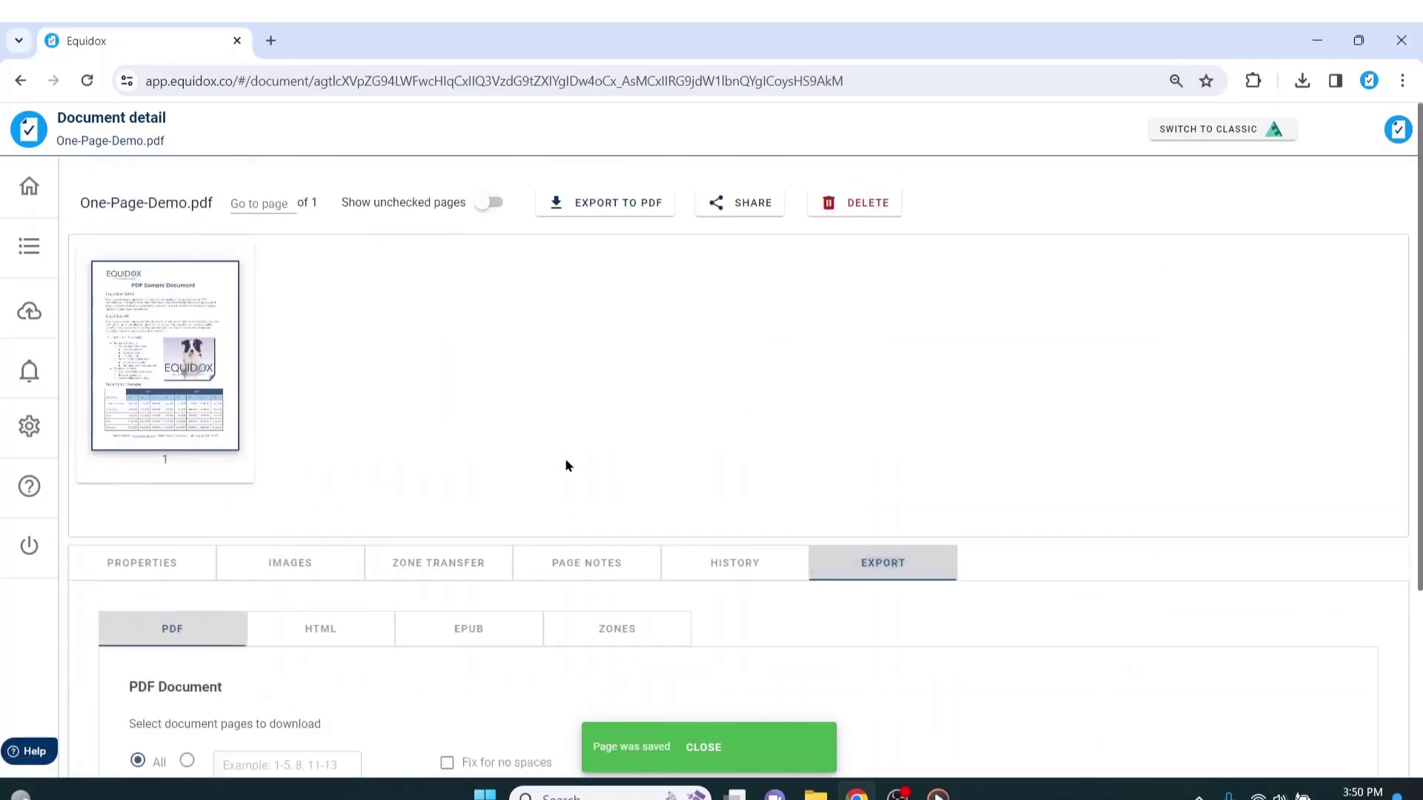
Look through the HTML and EPUB export options, including page range and filename
left_click(324, 634)
left_click(462, 639)
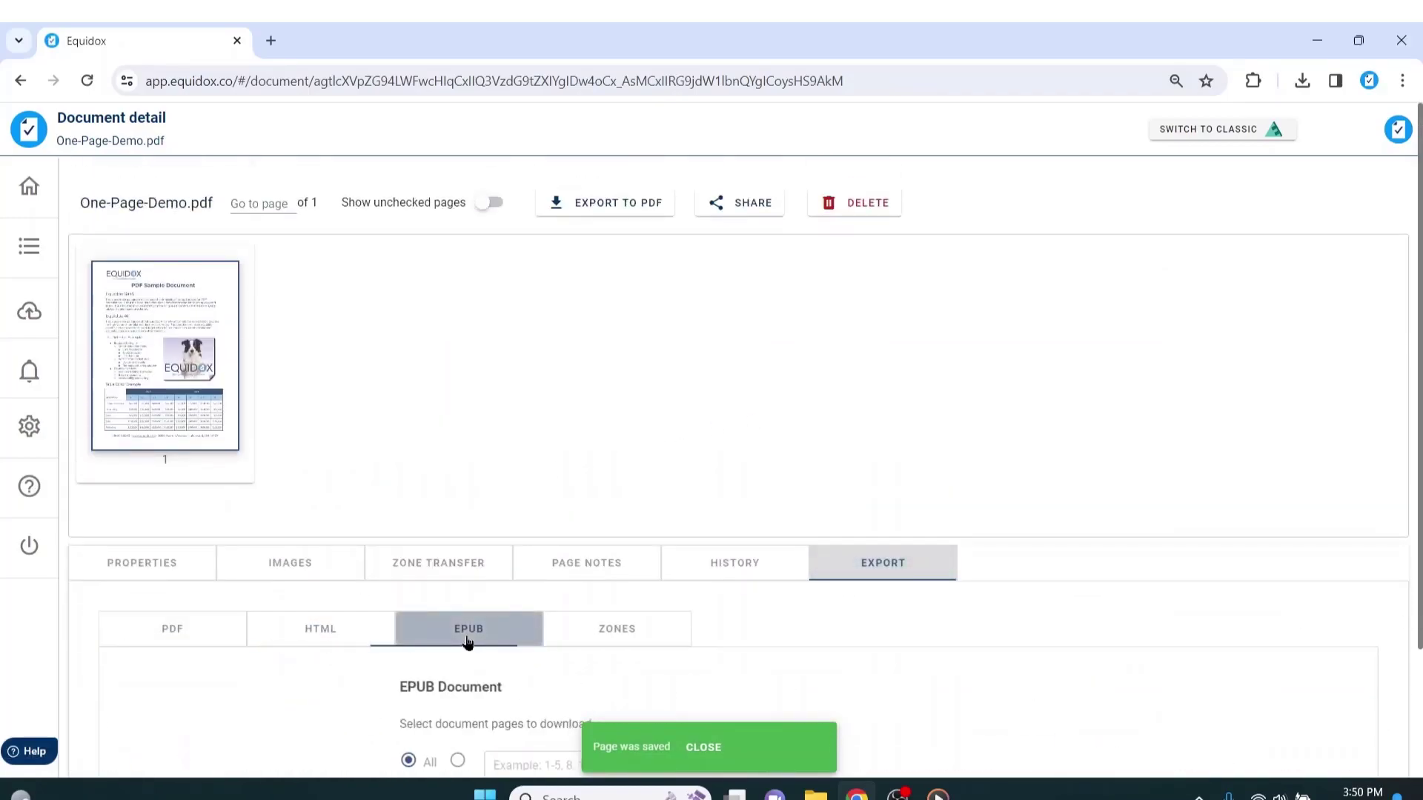
scroll(531, 509, "down", 2)
scroll(531, 508, "down", 1)
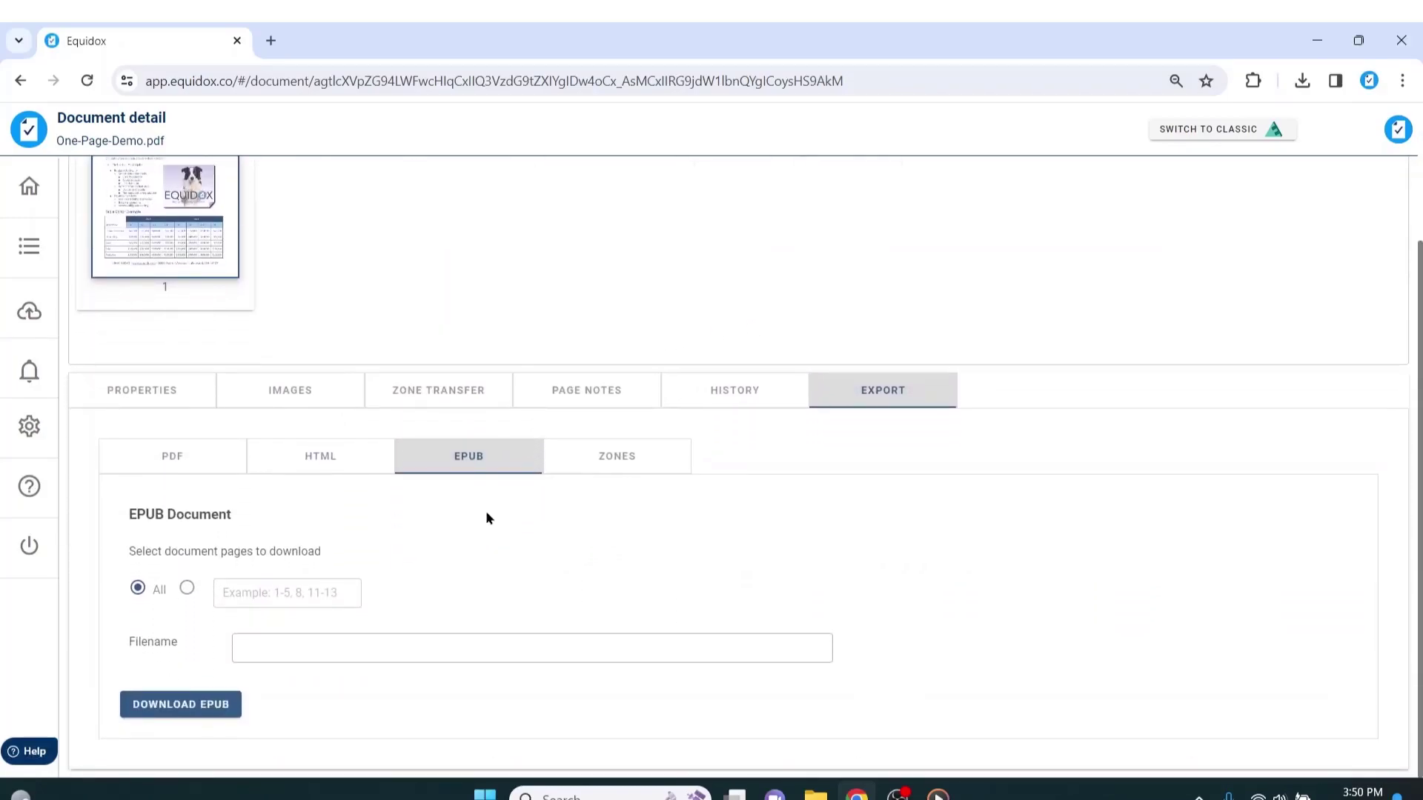
Export all pages of the document as a PDF using the Default output engine
left_click(195, 472)
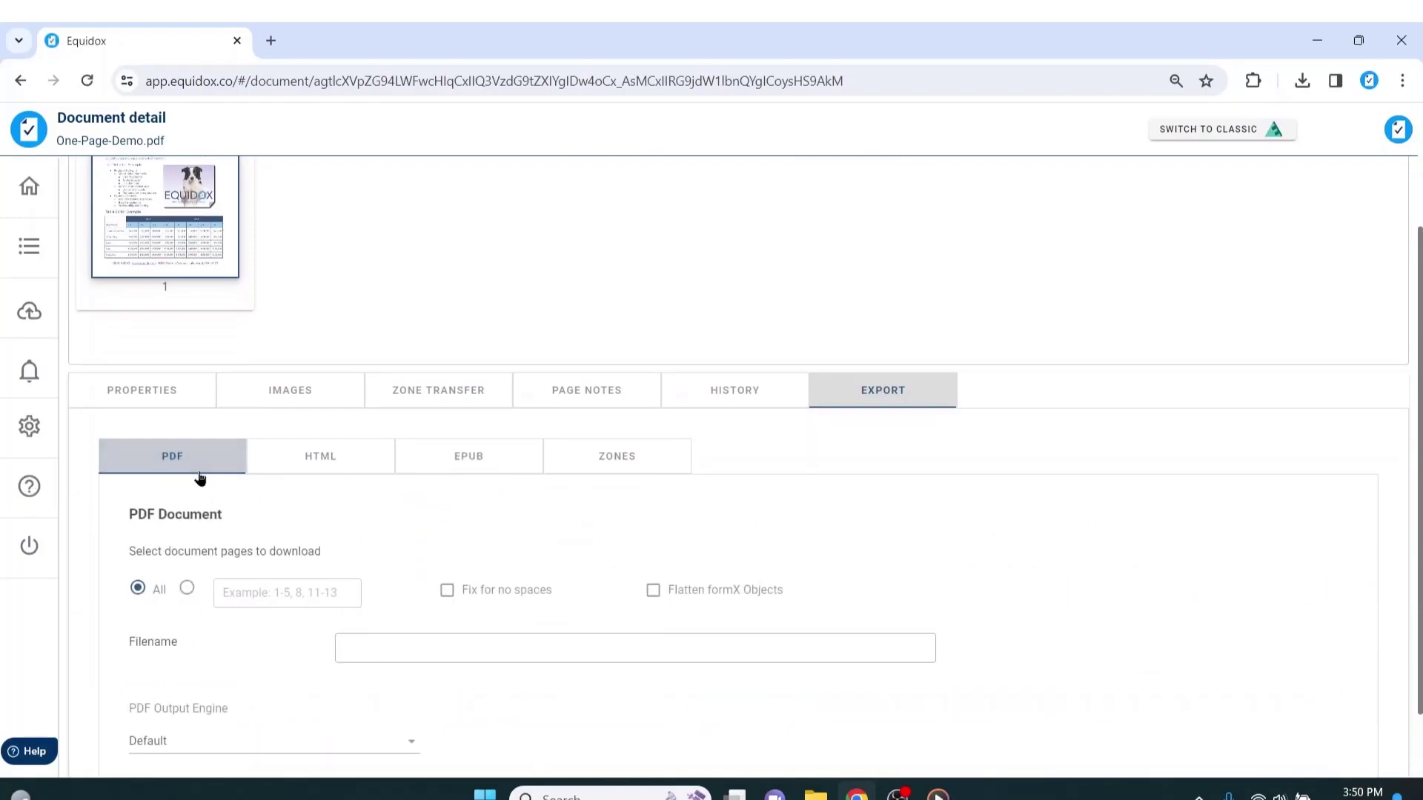
scroll(199, 478, "down", 1)
left_click(184, 705)
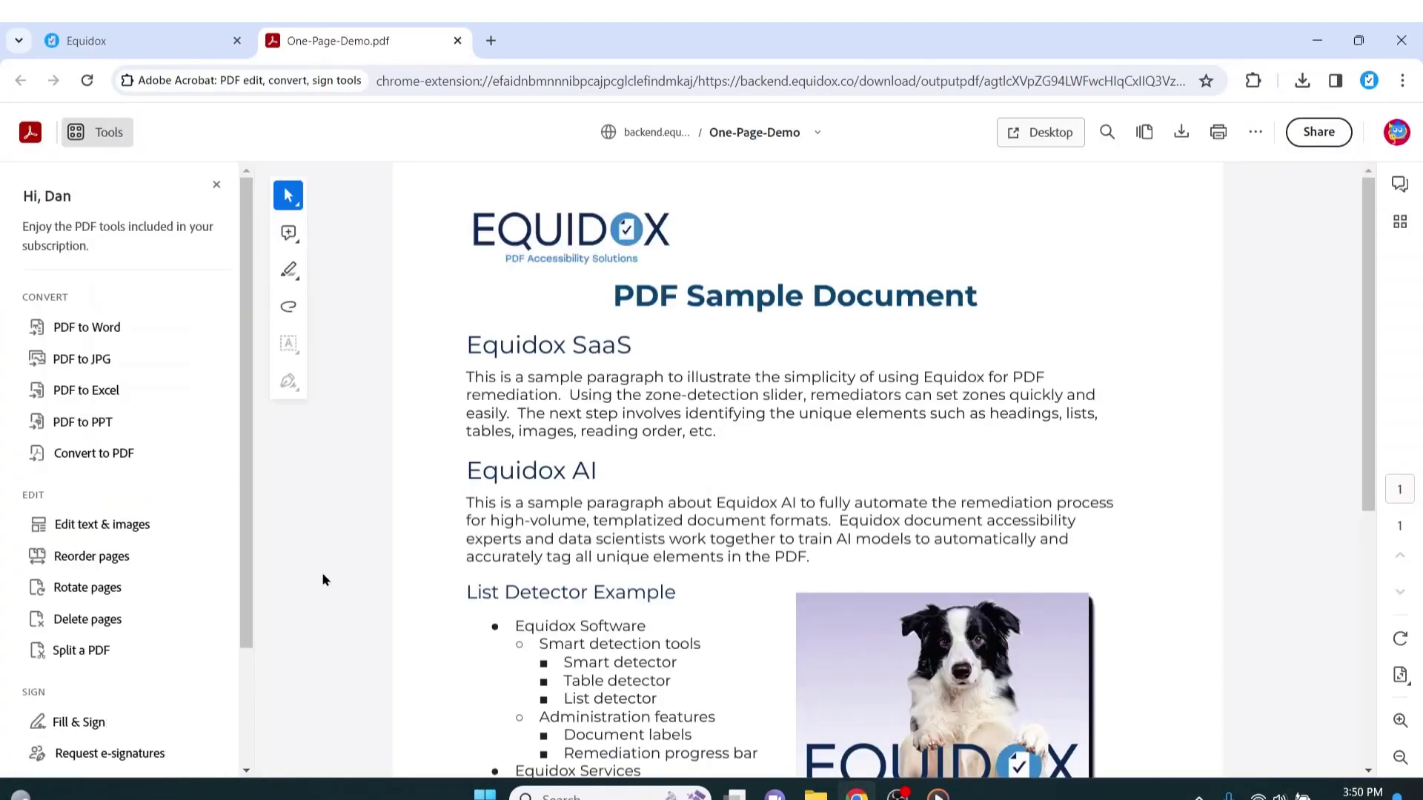
Examine the exported PDF from the logo and headings down to the table and contact line
scroll(692, 335, "down", 4)
scroll(691, 335, "down", 2)
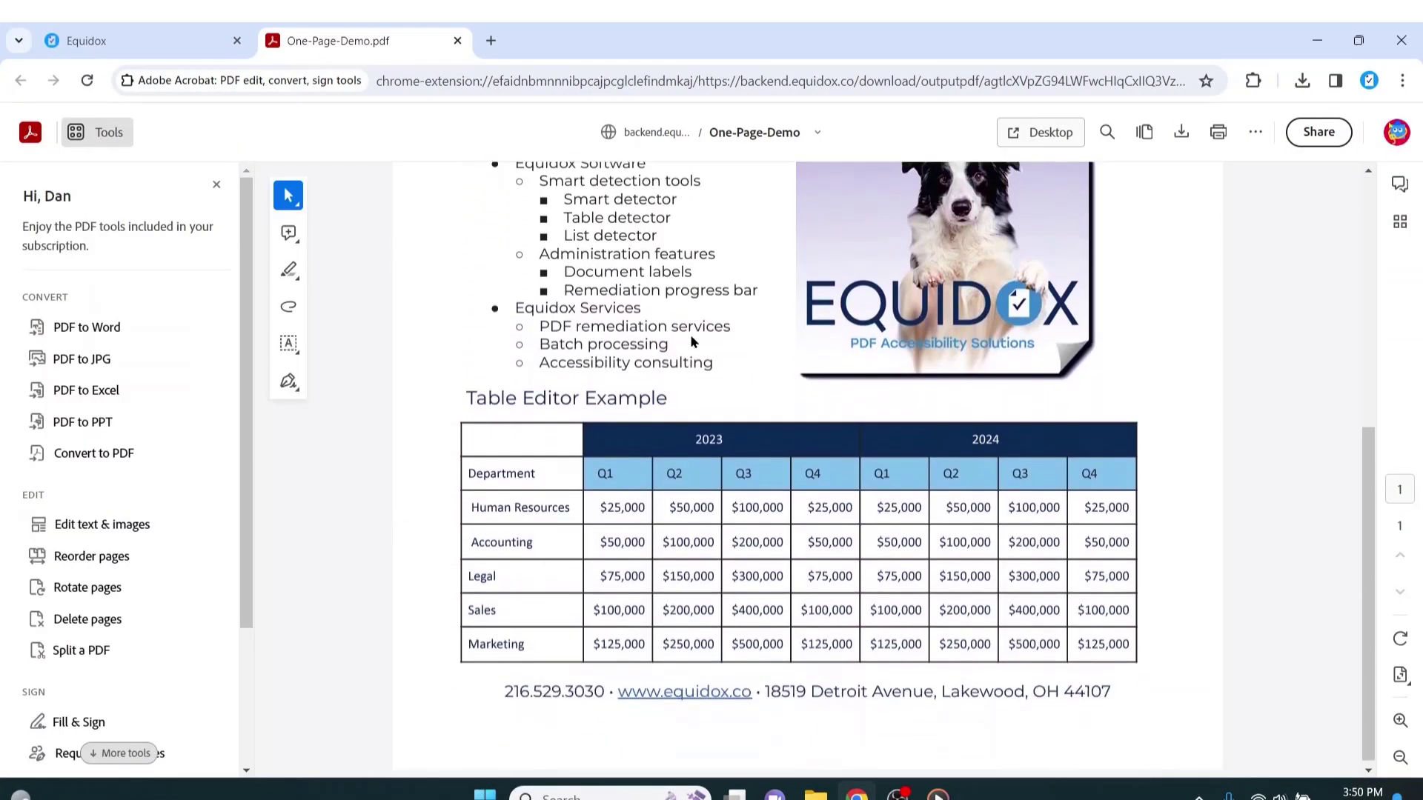
scroll(688, 335, "up", 5)
scroll(689, 342, "up", 2)
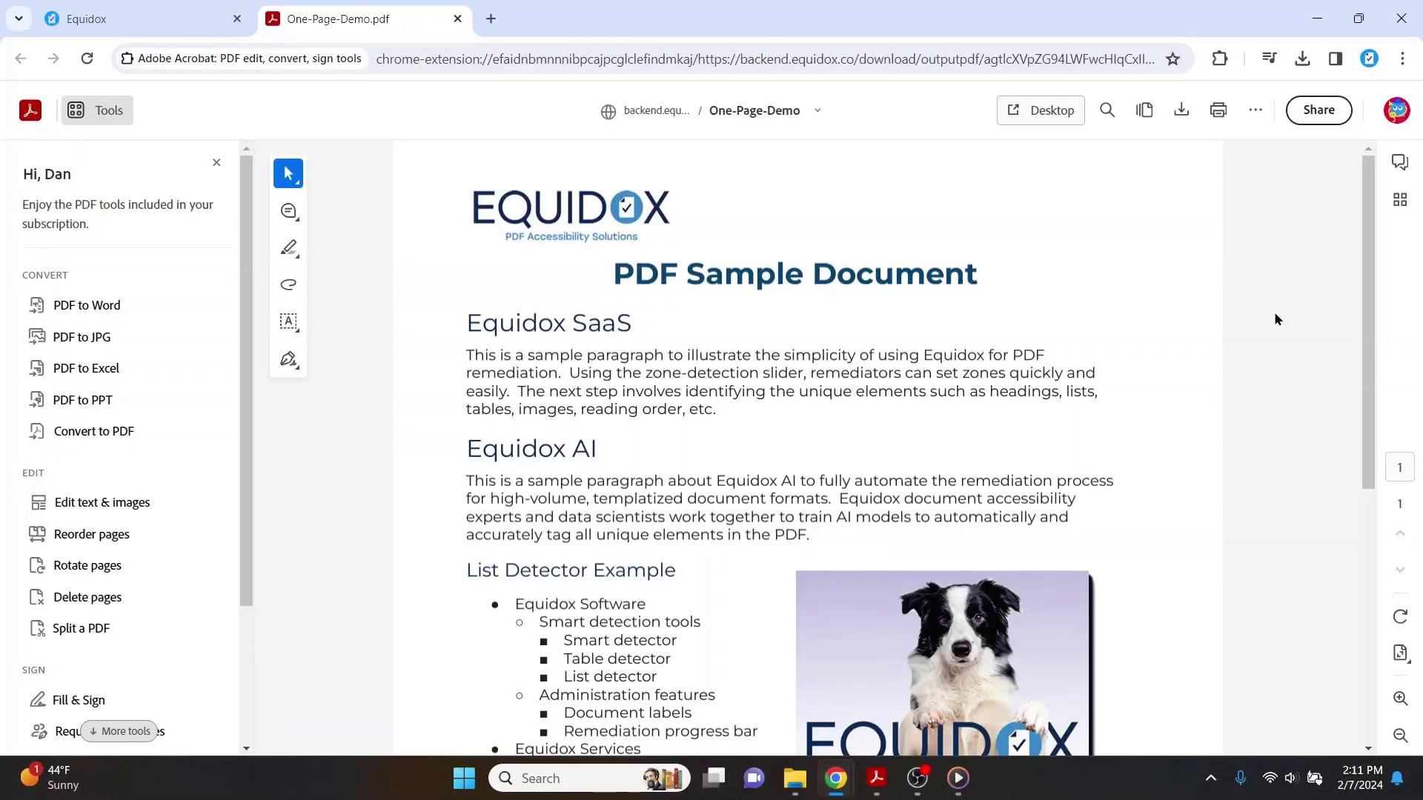
Switch to Acrobat Pro to check the original PDF's accessibility tags, and open the exported PDF in the desktop app
left_click(877, 778)
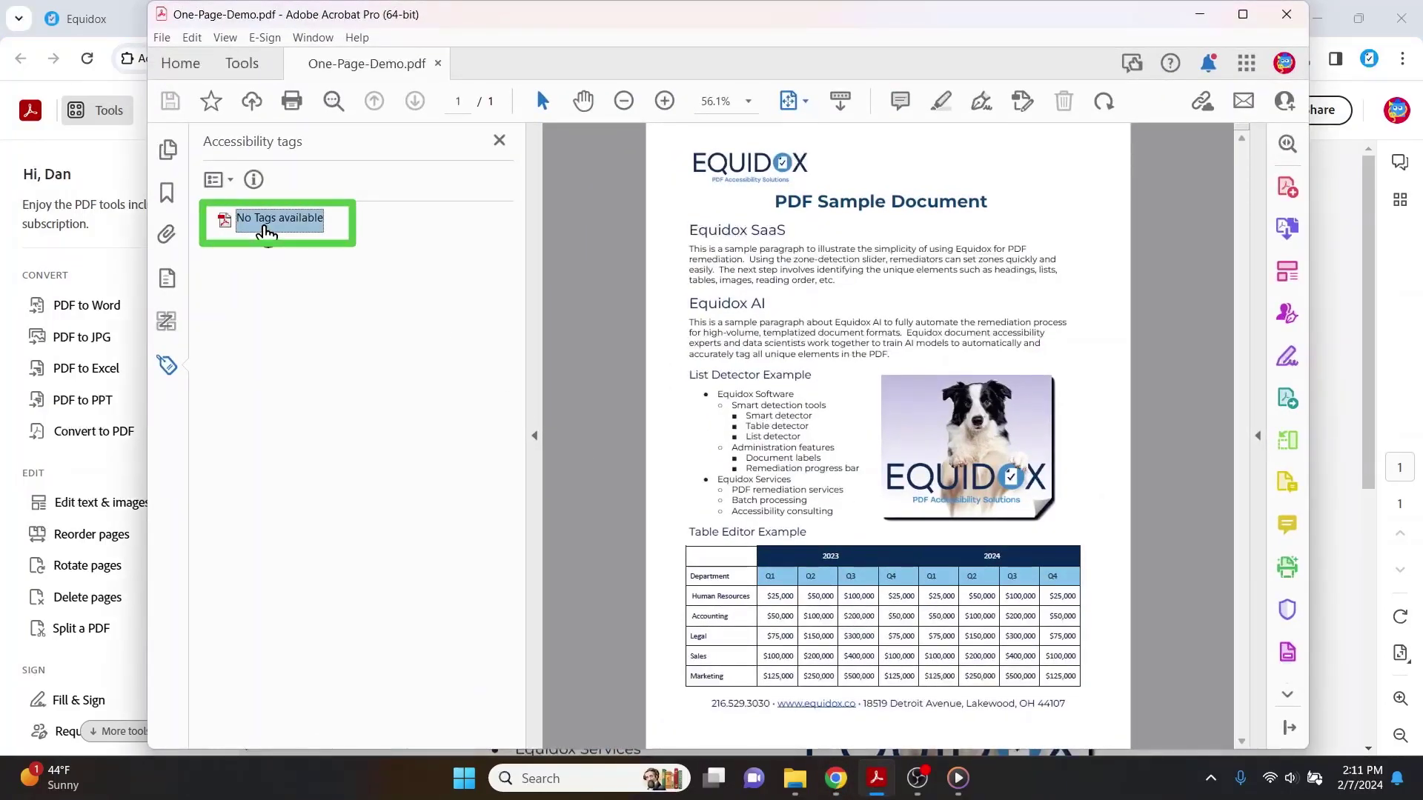
left_click(1199, 17)
left_click(1048, 111)
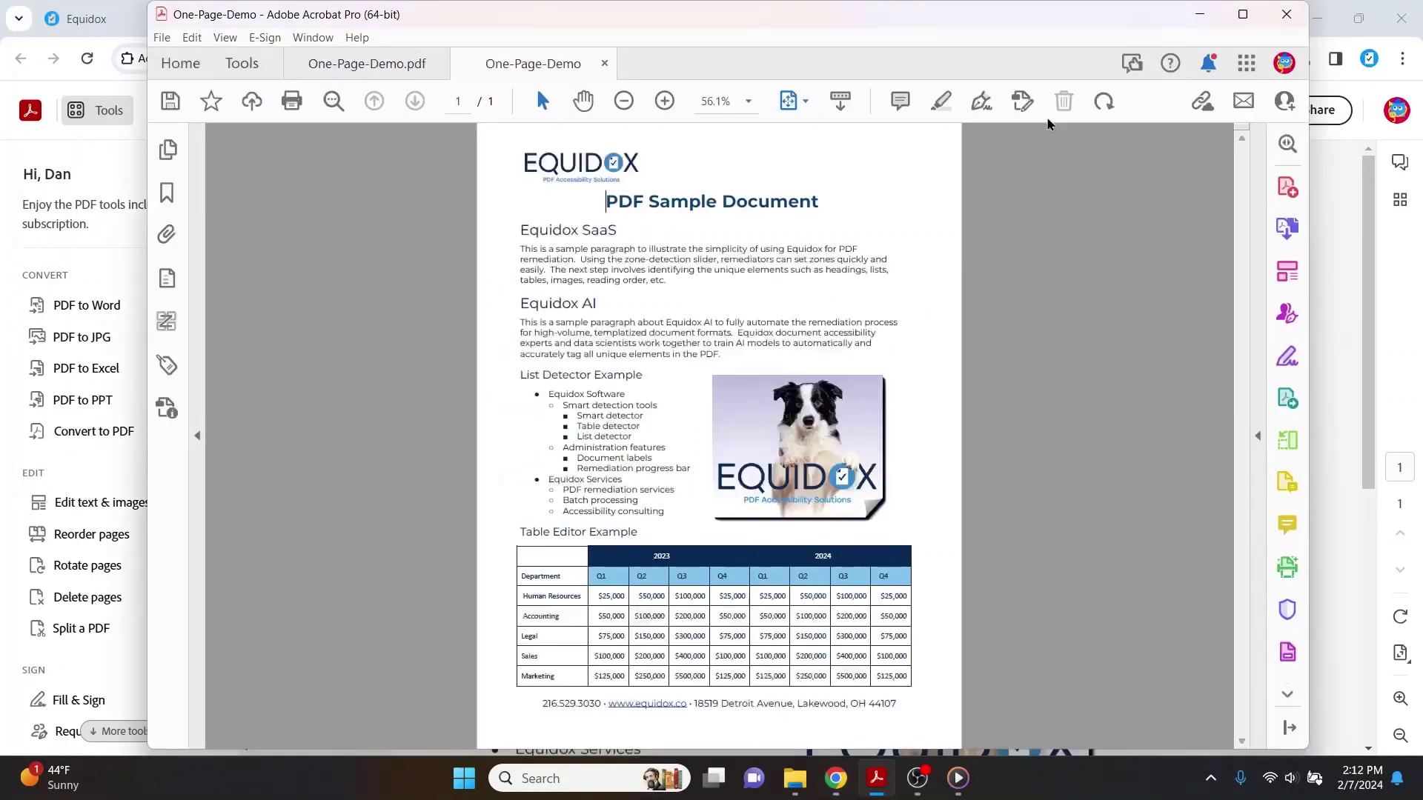
Display the exported PDF's accessibility tags and step through the Title Page and EquidoxSaaS sections to examine the content each tag covers
left_click(167, 365)
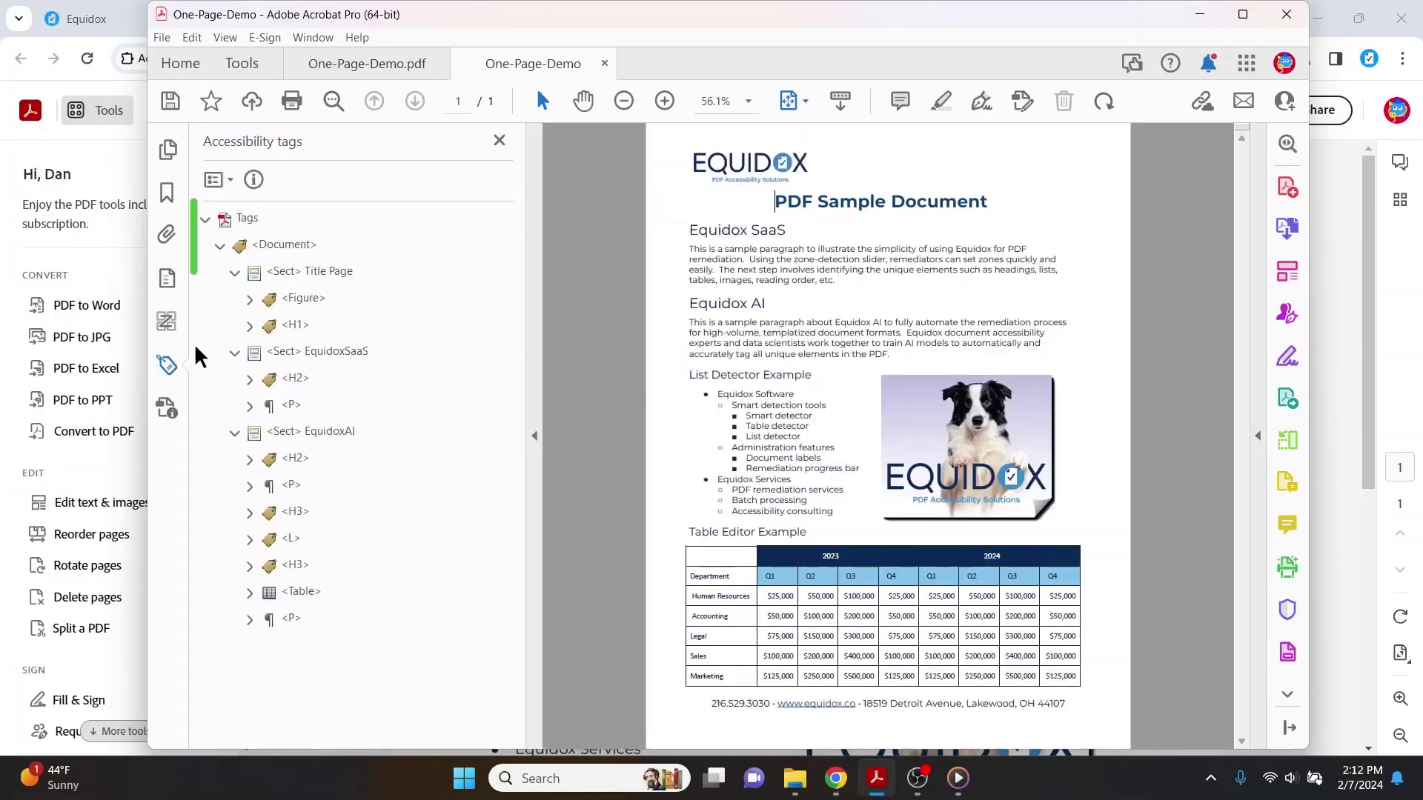
left_click_drag(295, 243, 571, 231)
key("Down")
key("Down")
key("Down")
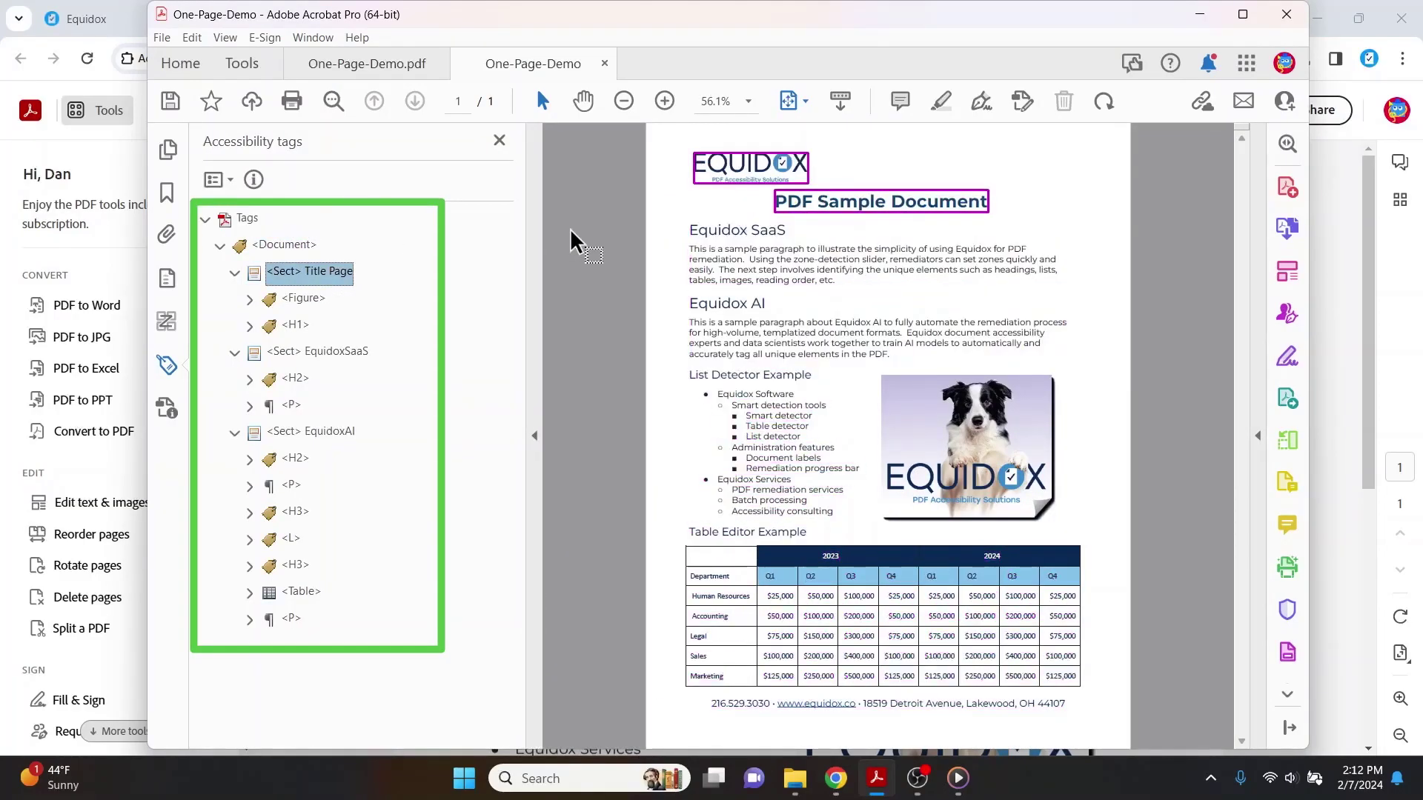
key("Down")
key("Down")
key("Down")
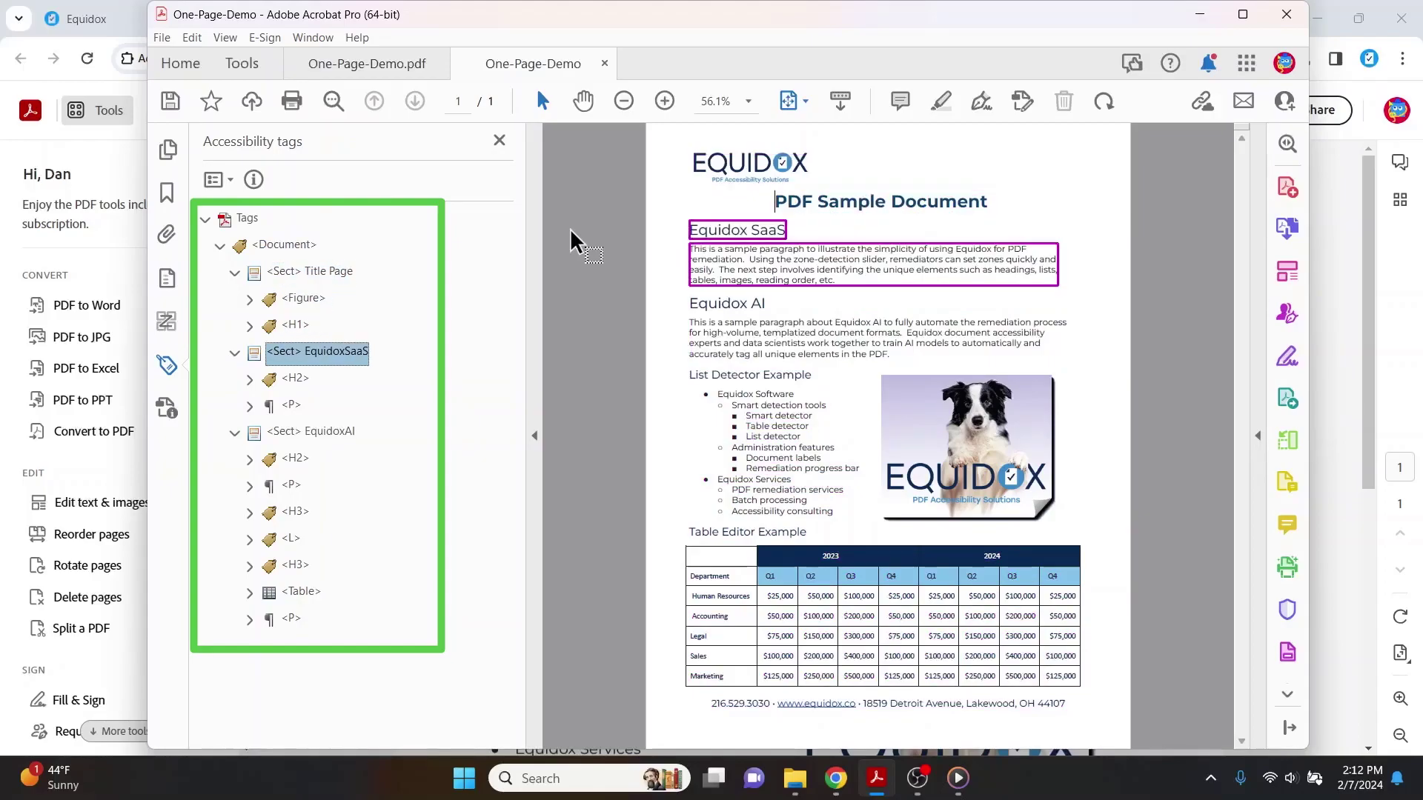
key("Down")
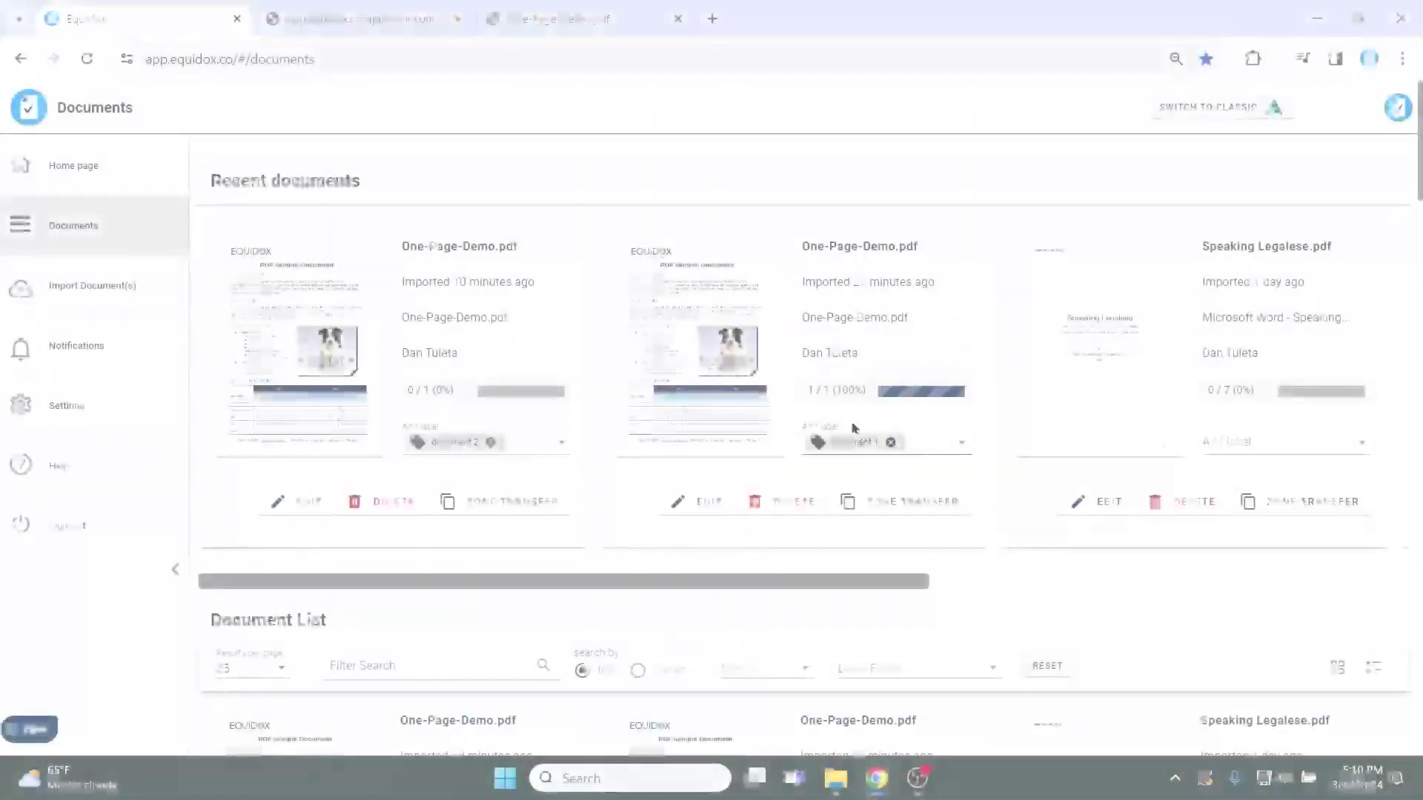
Open the One-Page-Demo.pdf labelled document 1 and set its zone transfer type to Document Zone Transfer
left_click(736, 347)
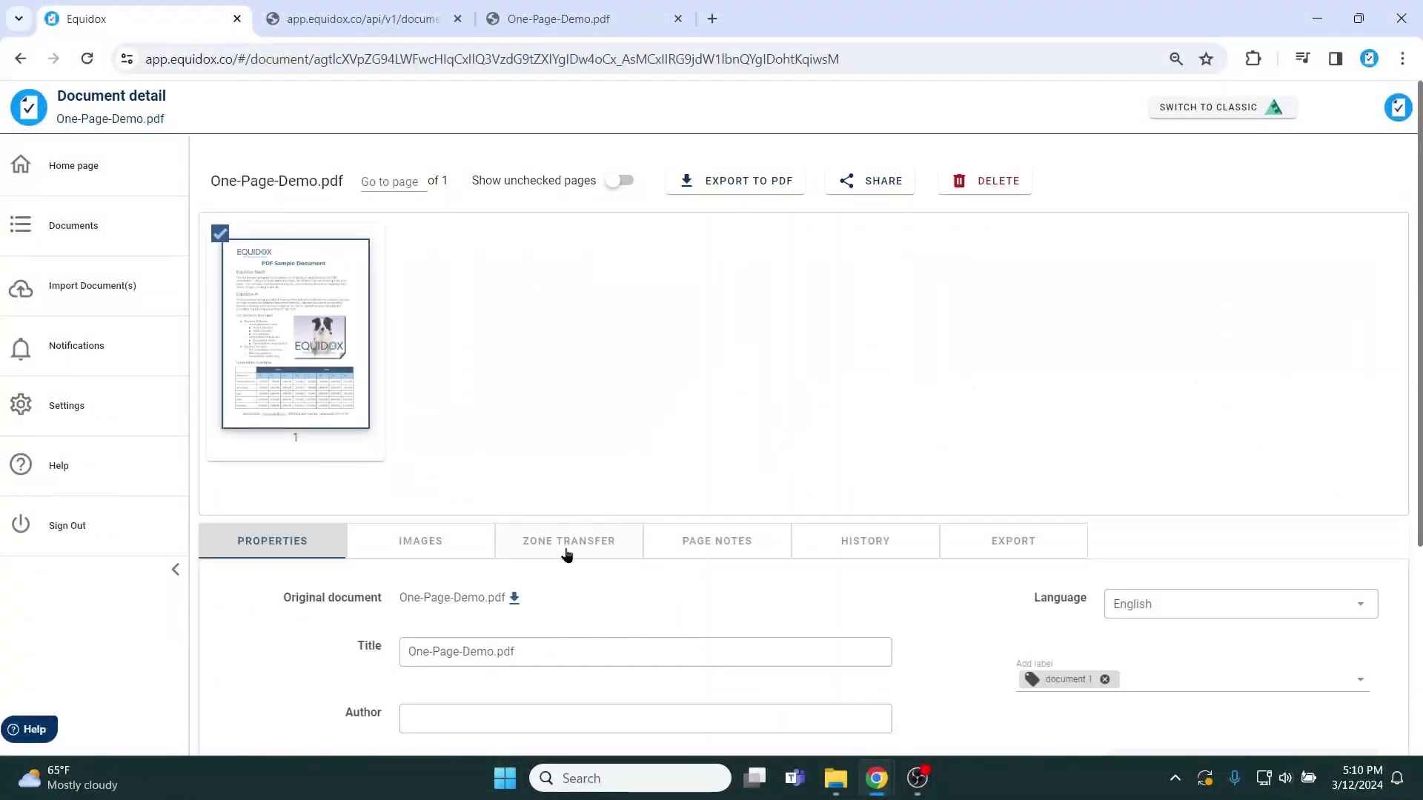
left_click(567, 555)
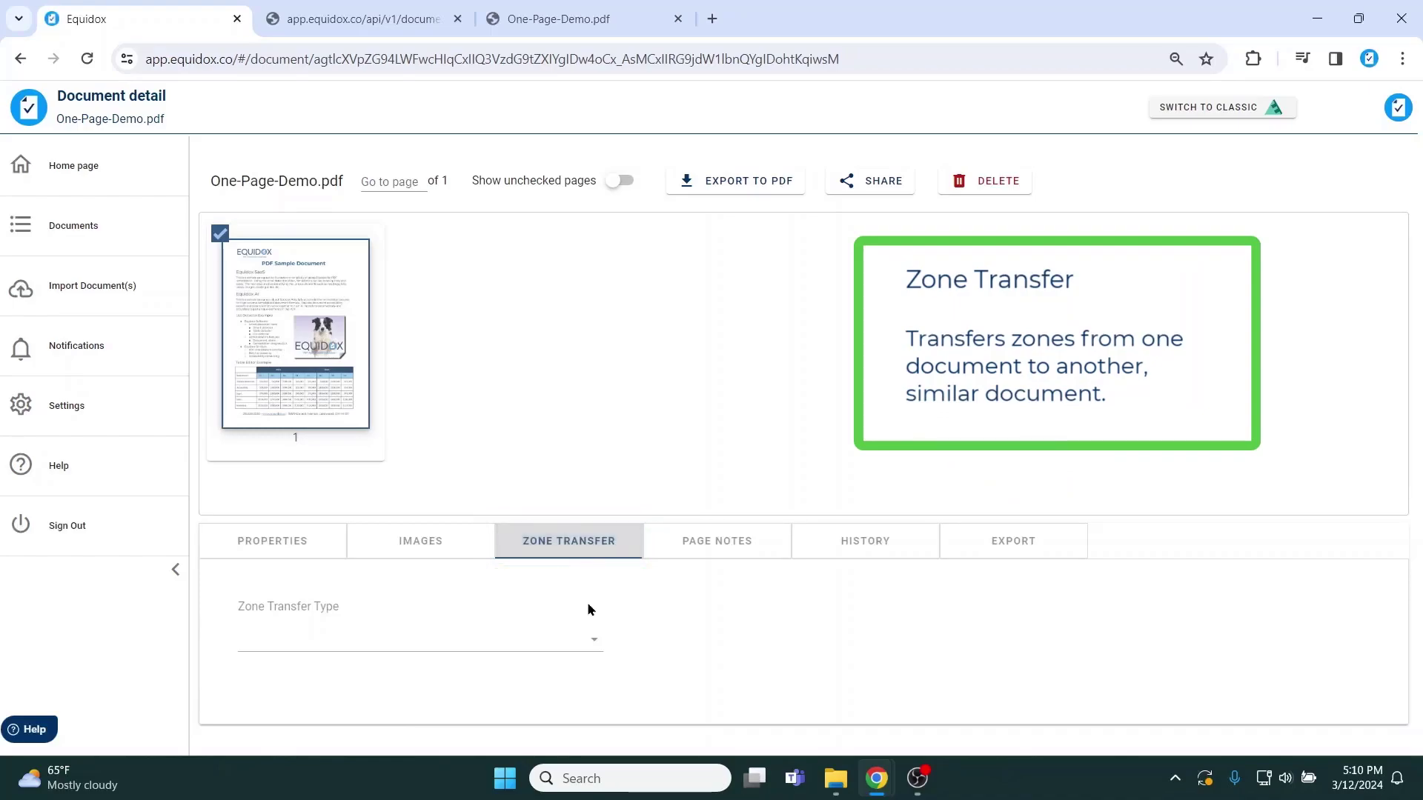
left_click(591, 649)
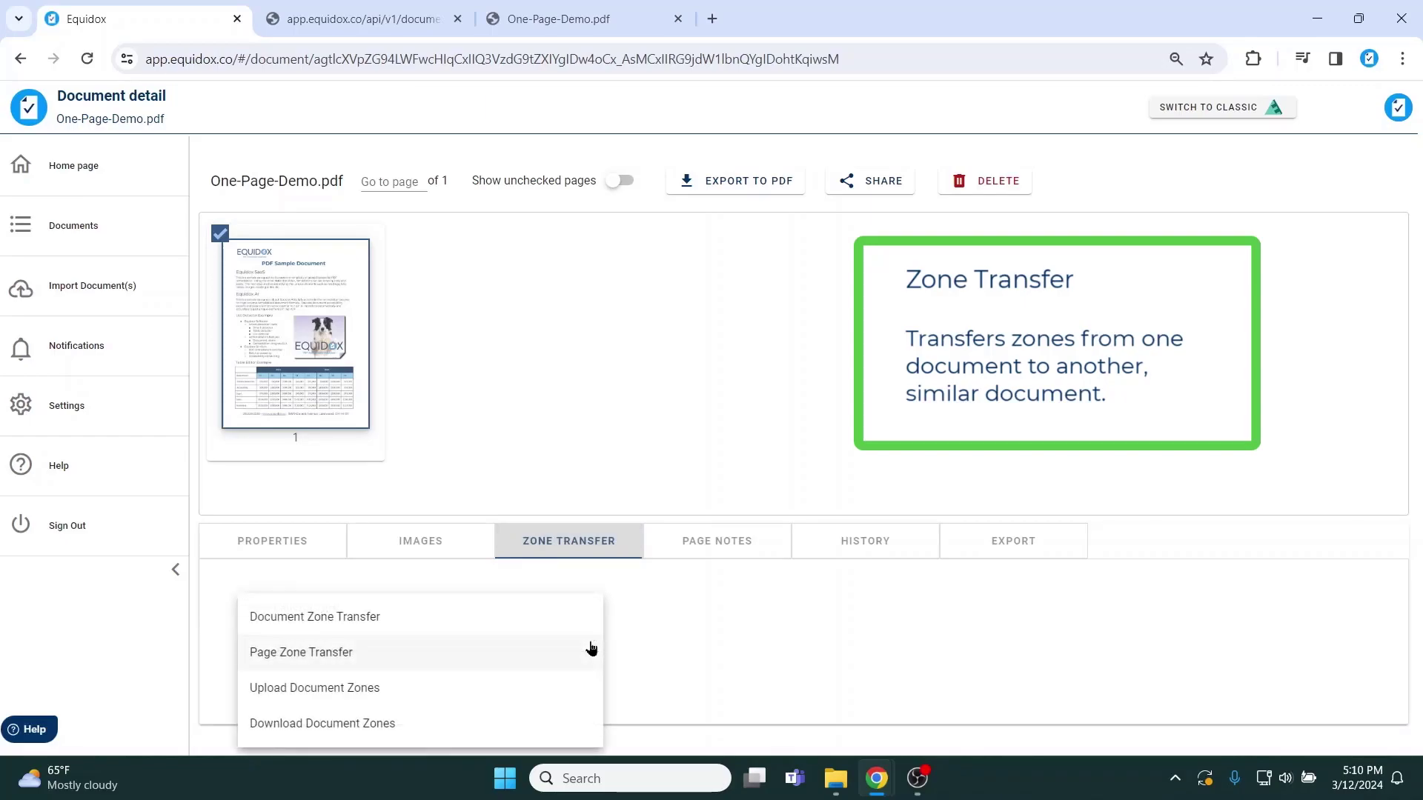
left_click(358, 627)
Paste the copied ID of document 2 as the destination document ID and transfer the document zones to it
scroll(358, 627, "down", 3)
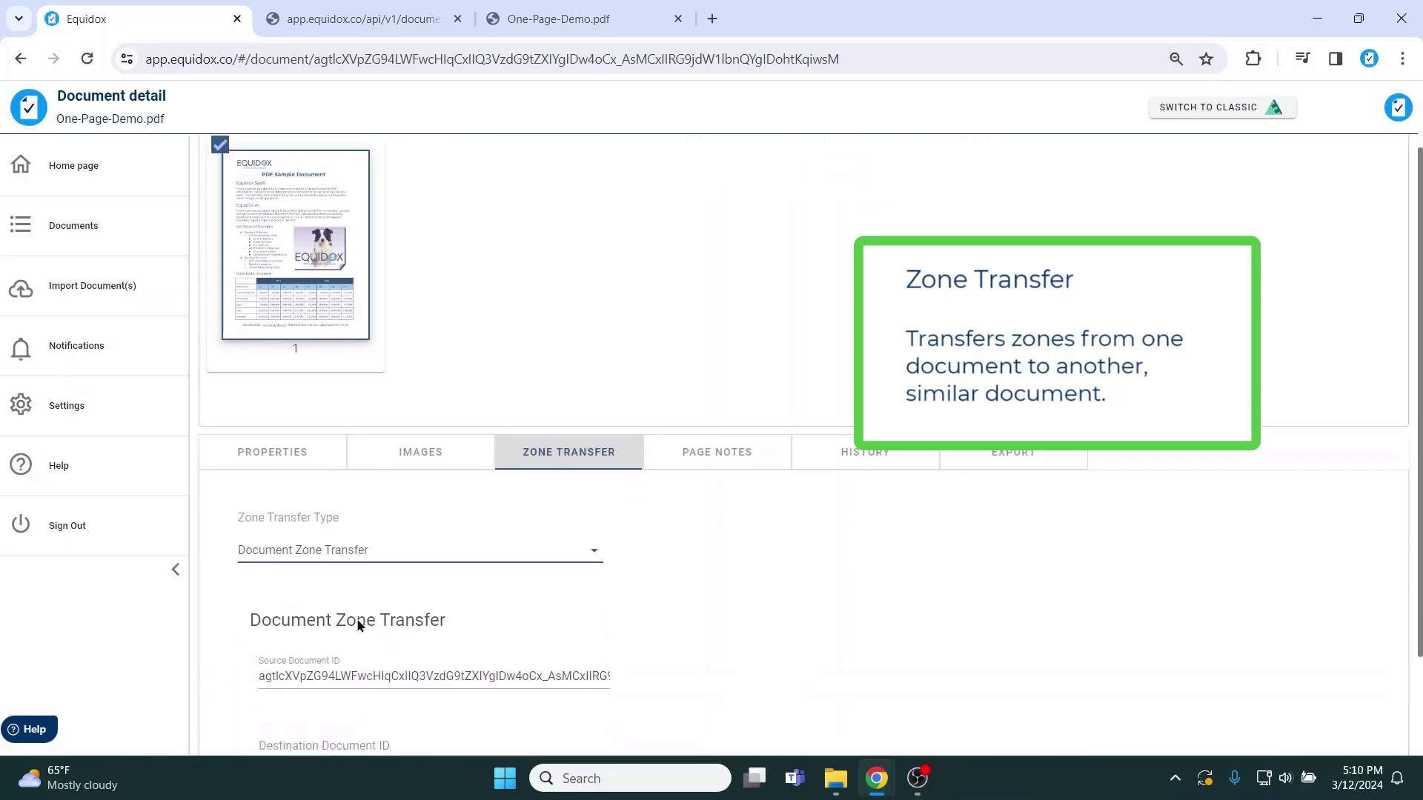
left_click(346, 610)
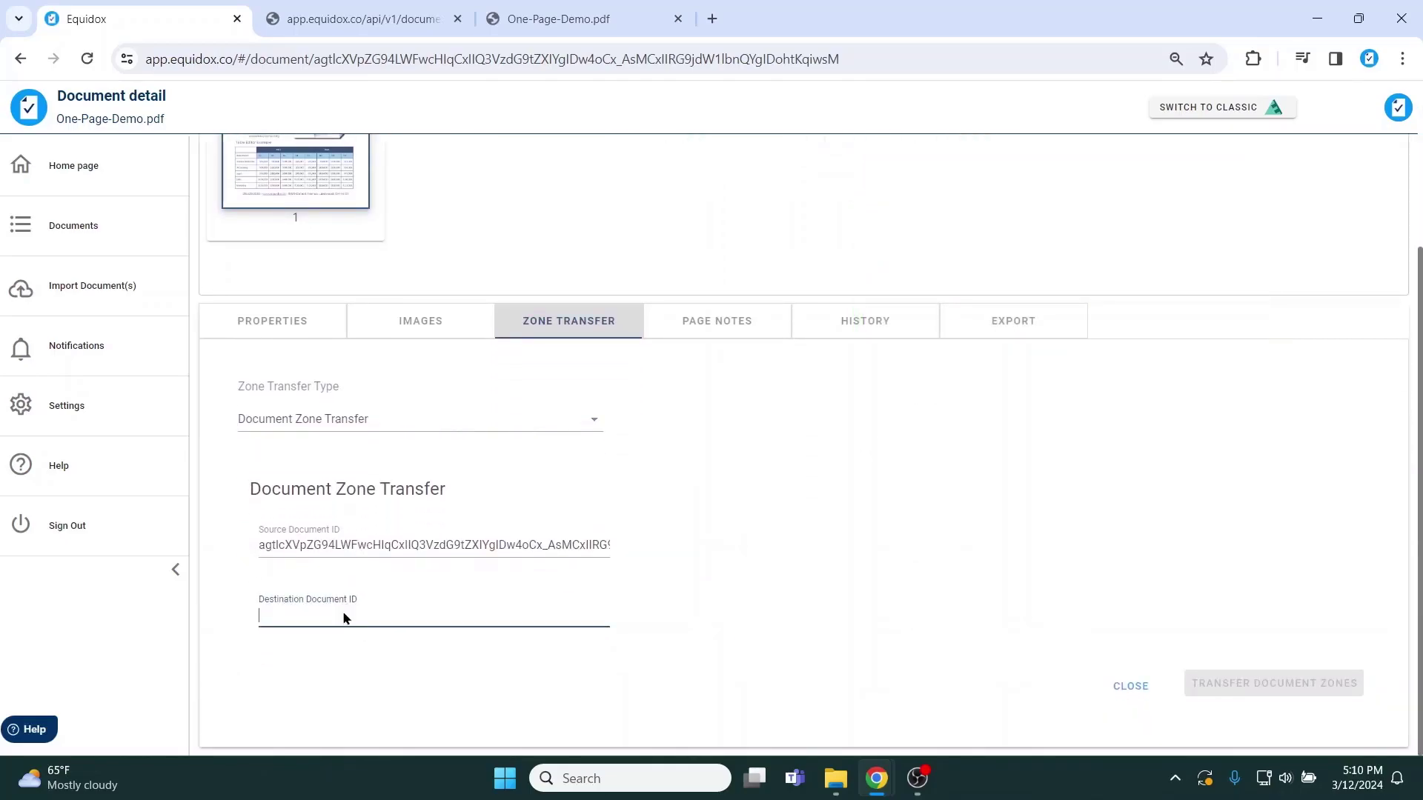
right_click(344, 618)
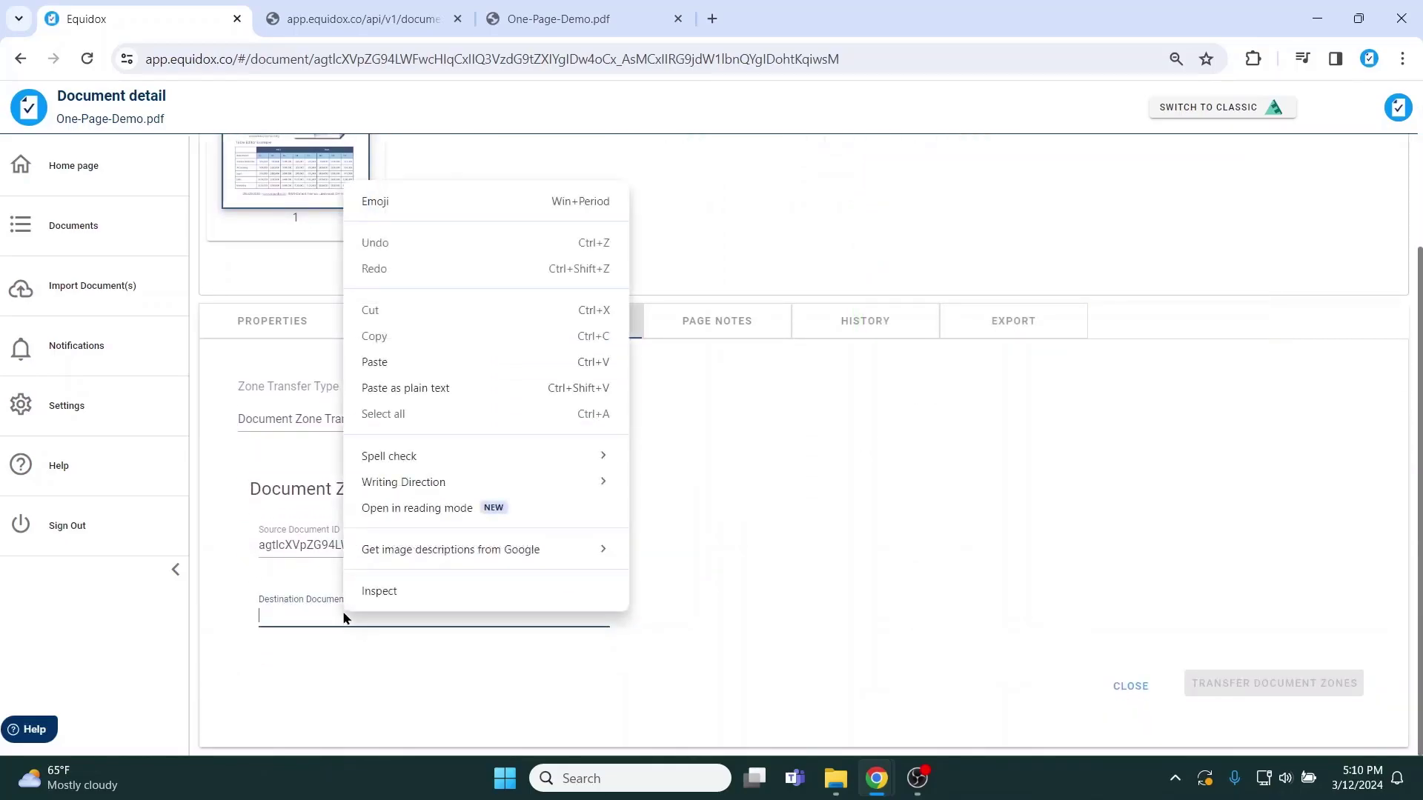
left_click(424, 363)
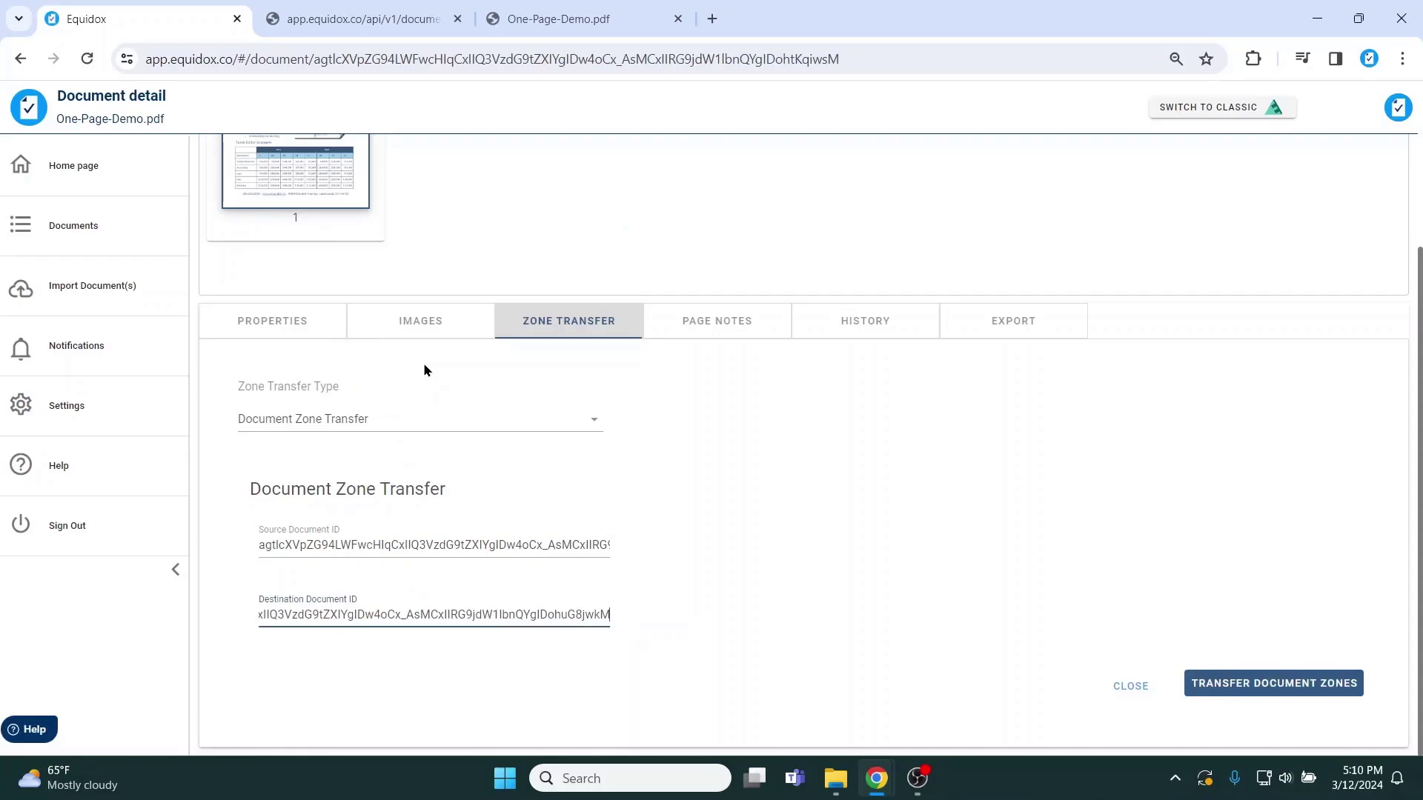
left_click(1214, 690)
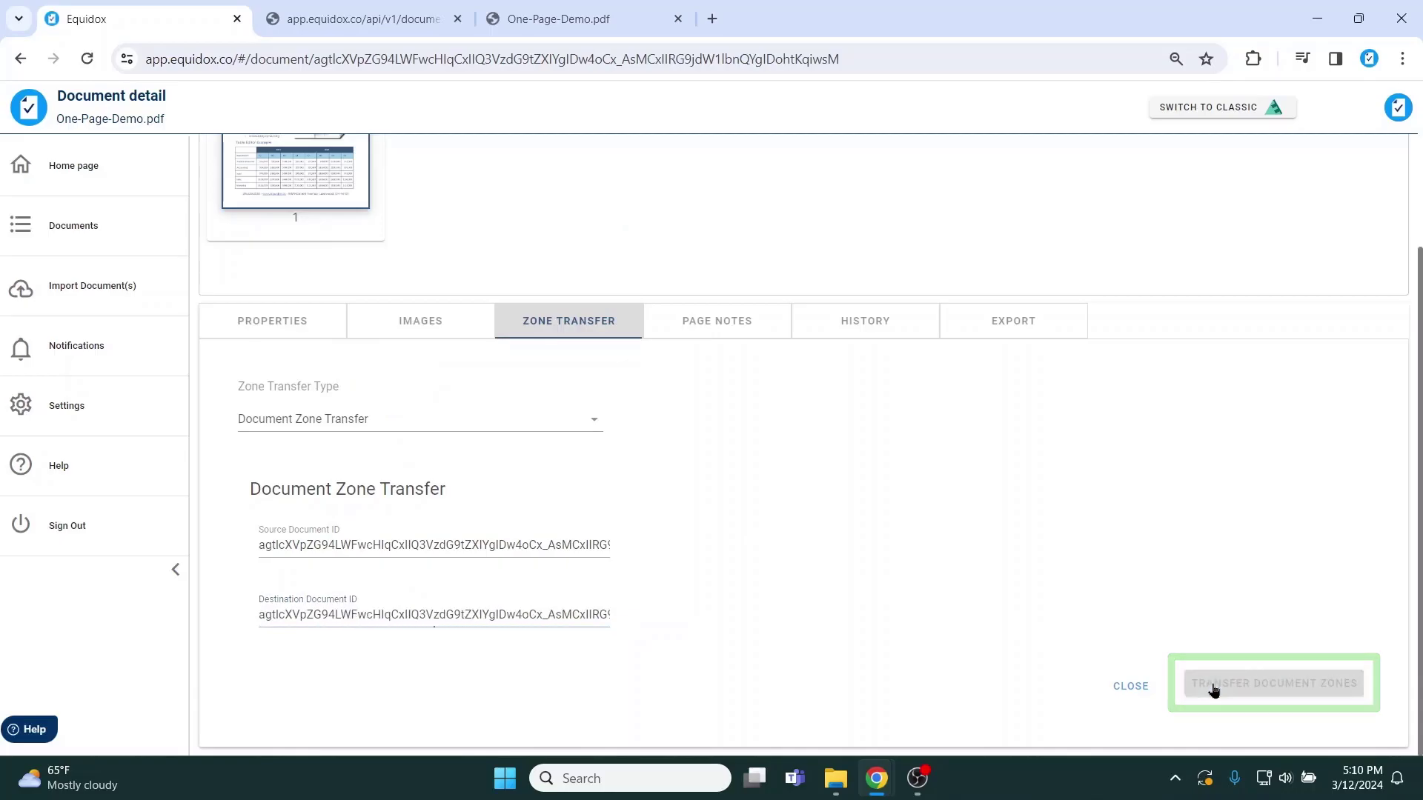
Open page 1 of the One-Page-Demo.pdf labelled document 2 and preview its HTML output to check the transferred zones
left_click(88, 236)
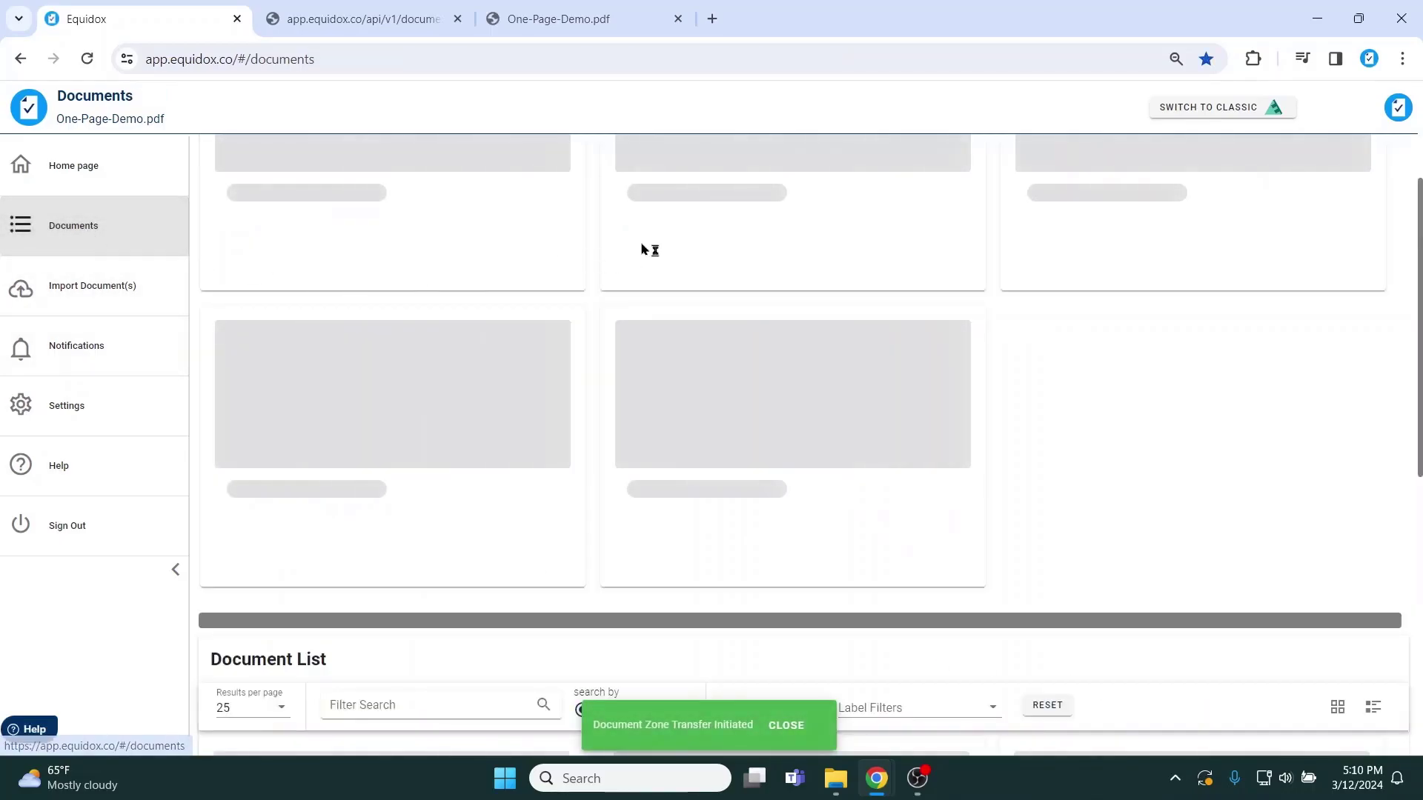
scroll(642, 249, "up", 3)
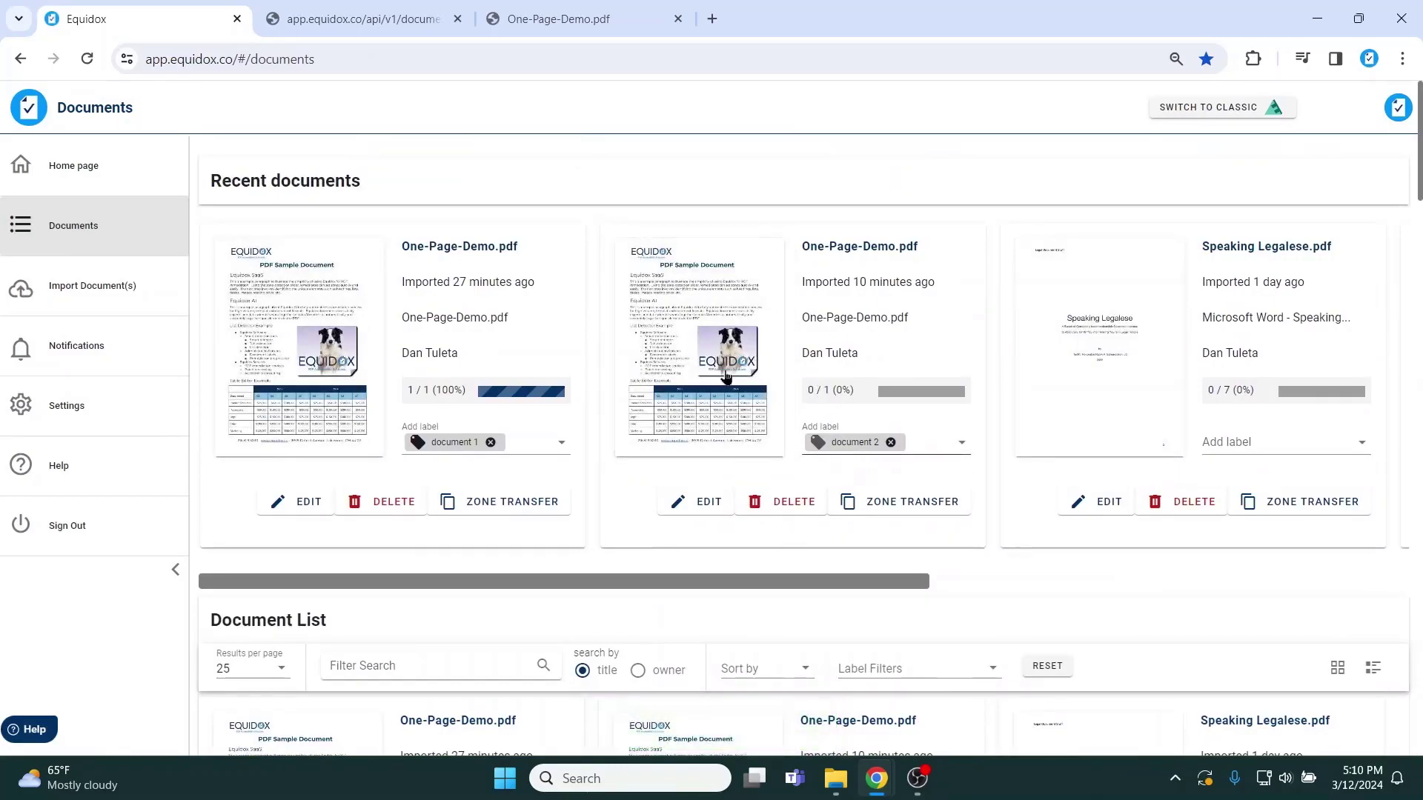
left_click(684, 331)
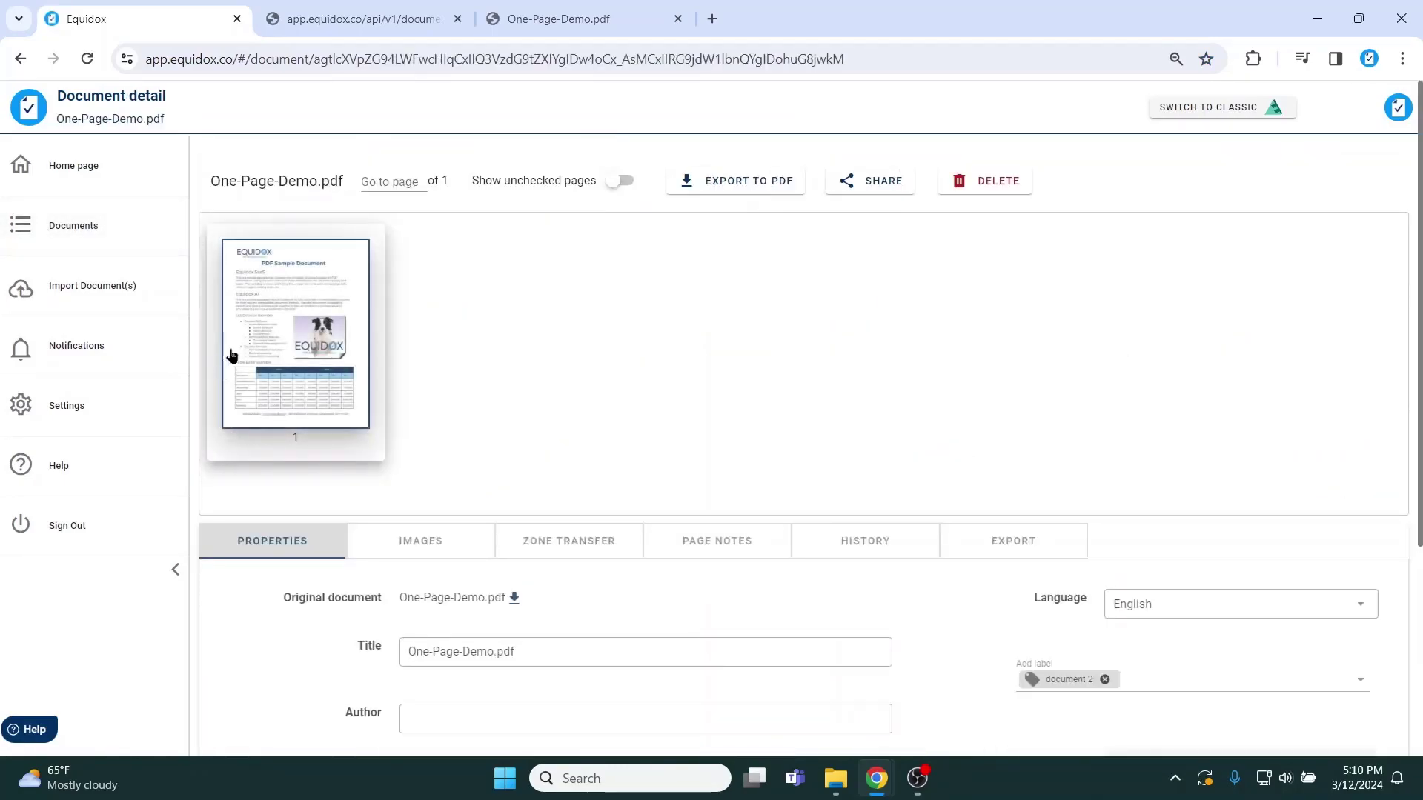
left_click(277, 321)
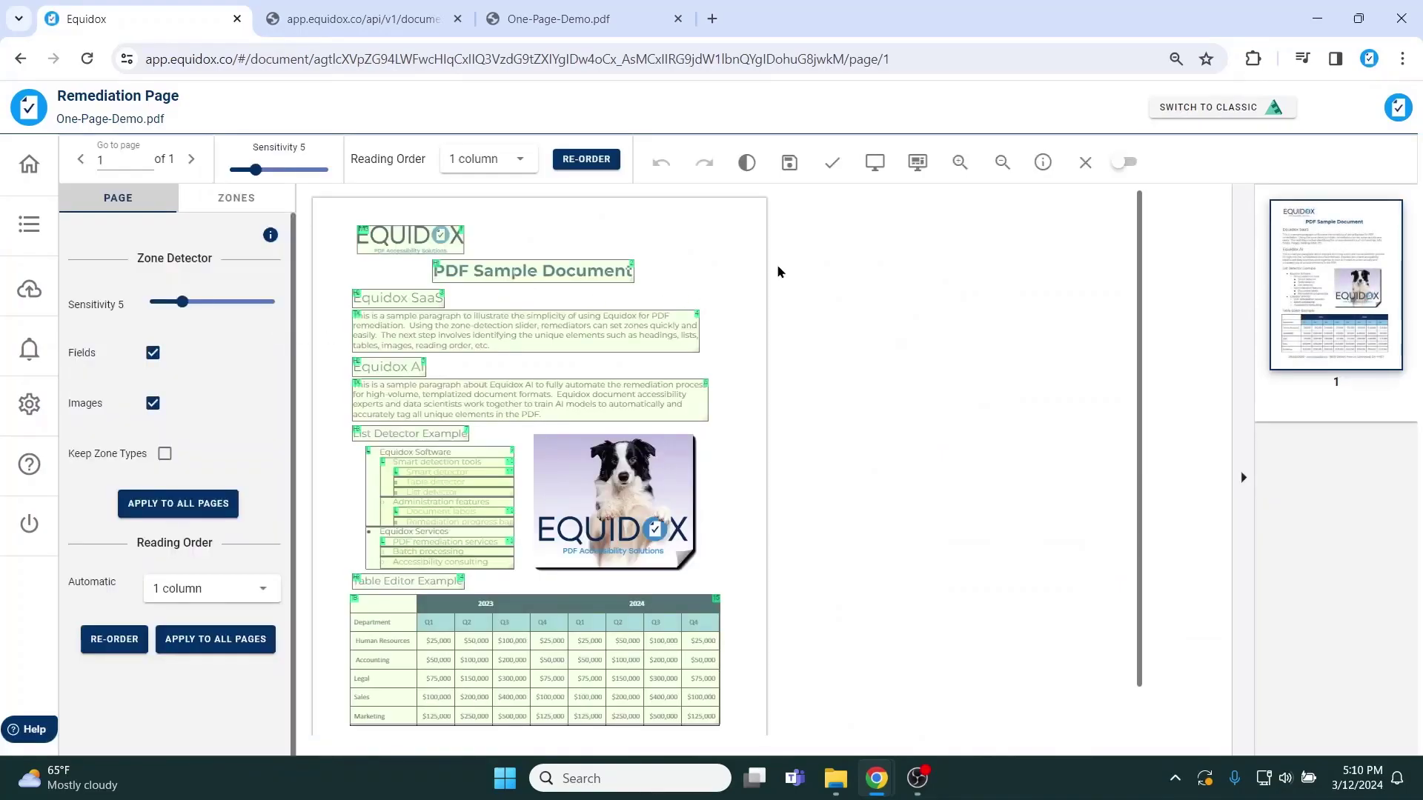
left_click(877, 168)
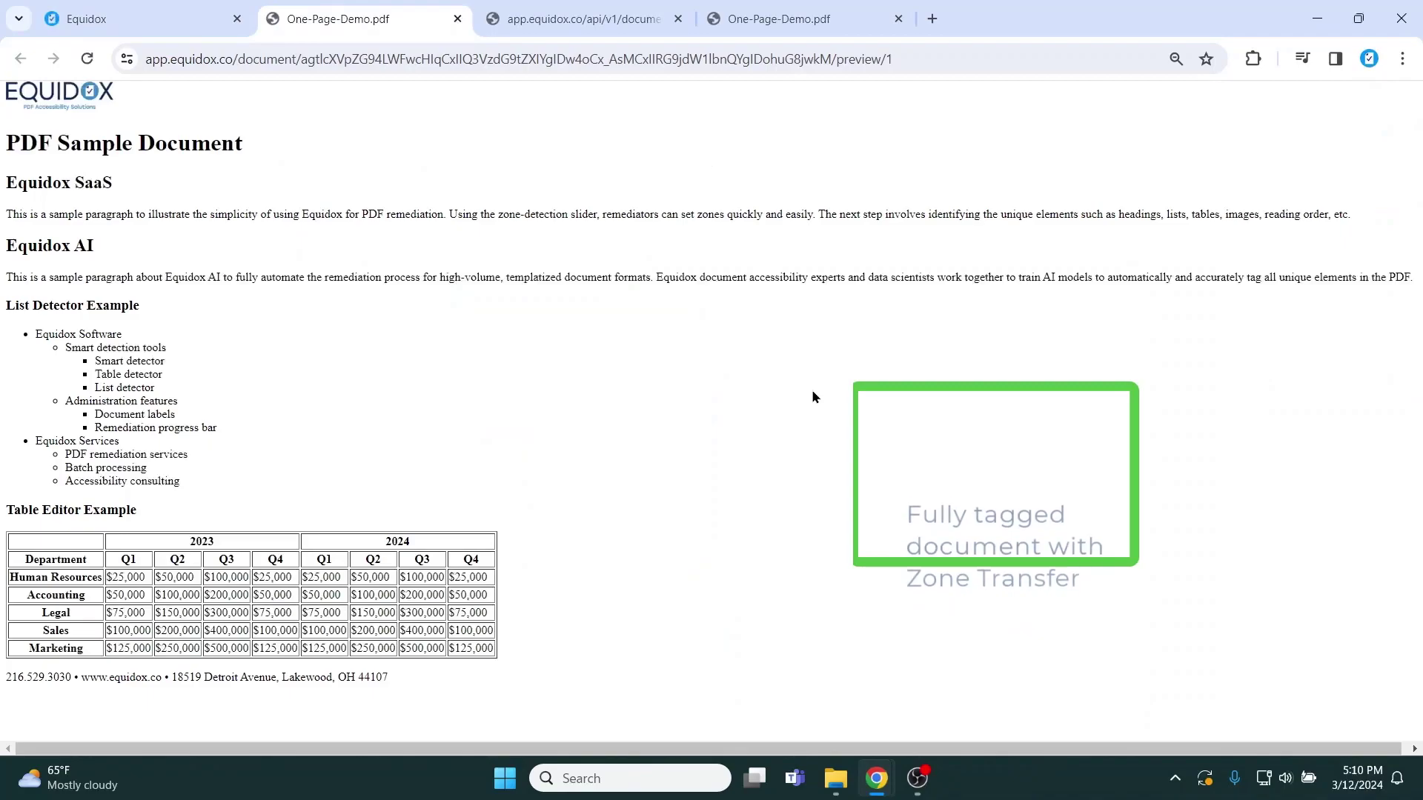